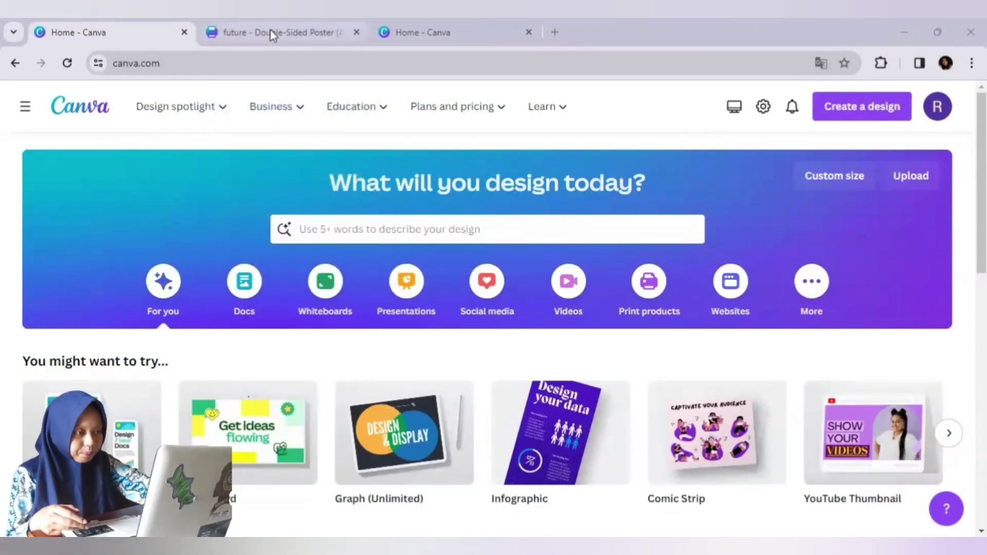
Create a new blank Poster (Double-Sided - A3 Portrait) design and bring it into view for editing.
{"action": "mouse_move", "coordinate": [272, 35]}
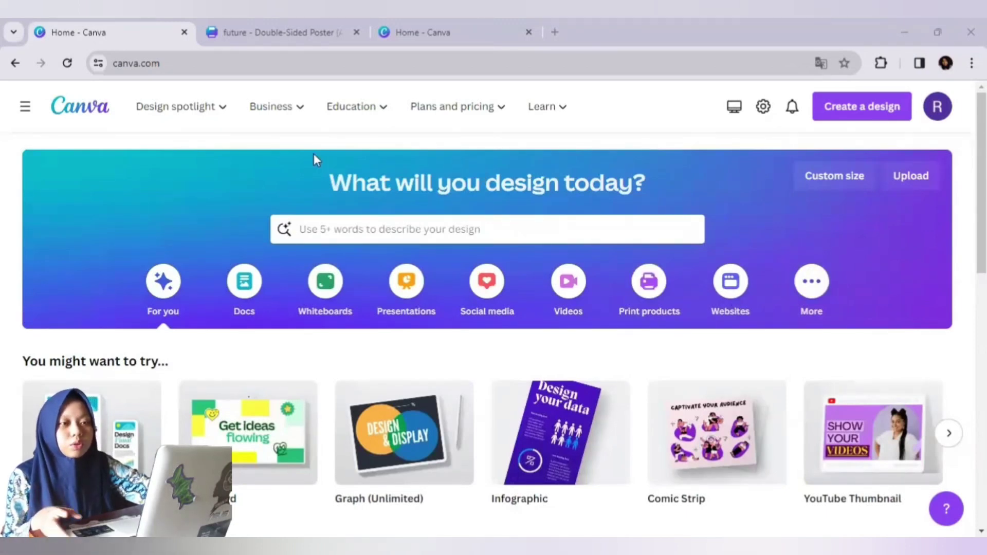
{"action": "left_click", "coordinate": [849, 112]}
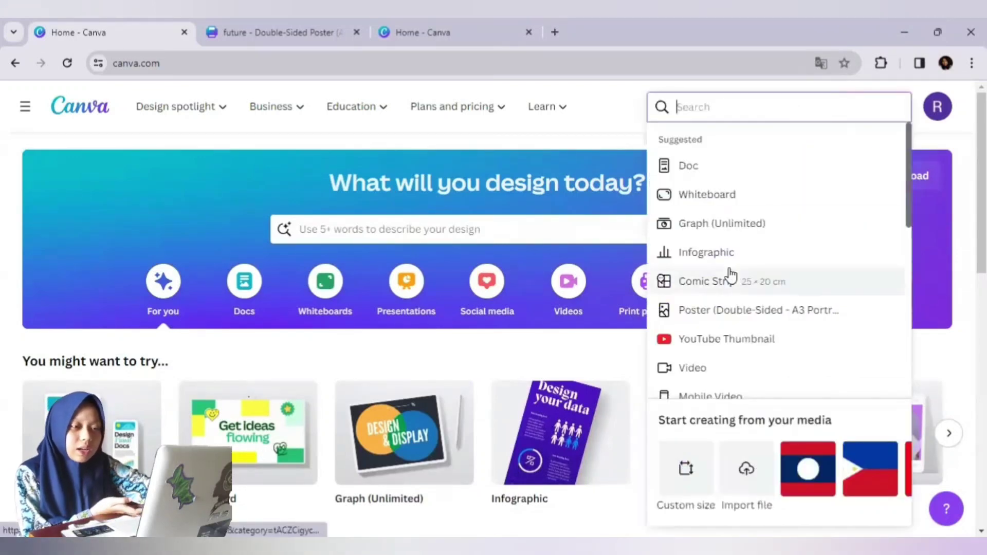
{"action": "left_click", "coordinate": [727, 312]}
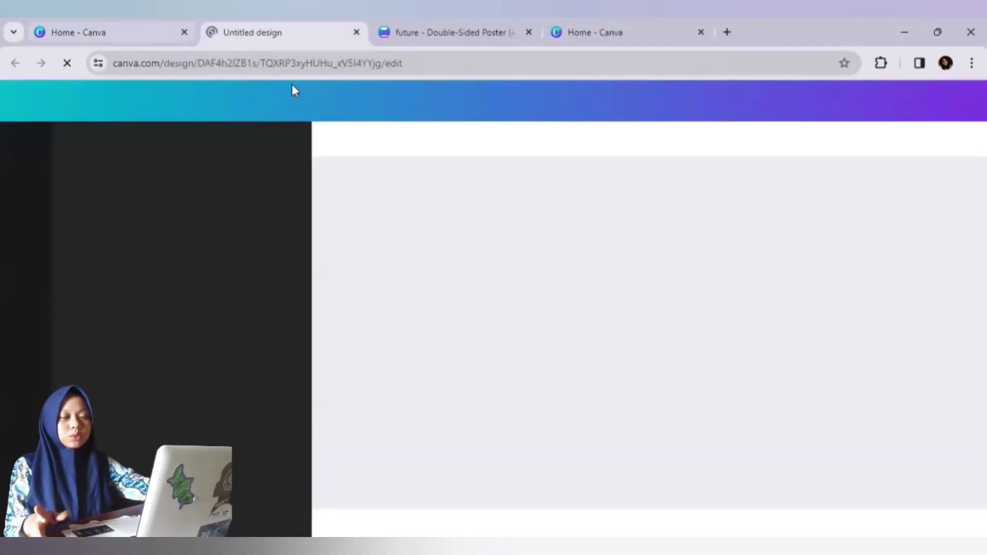
{"action": "left_click", "coordinate": [143, 24]}
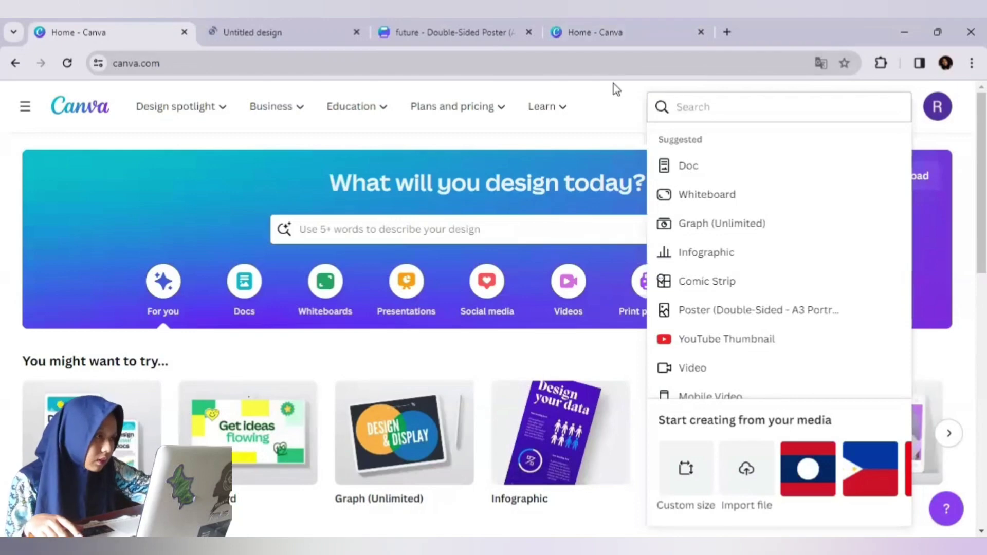
{"action": "left_click", "coordinate": [324, 22]}
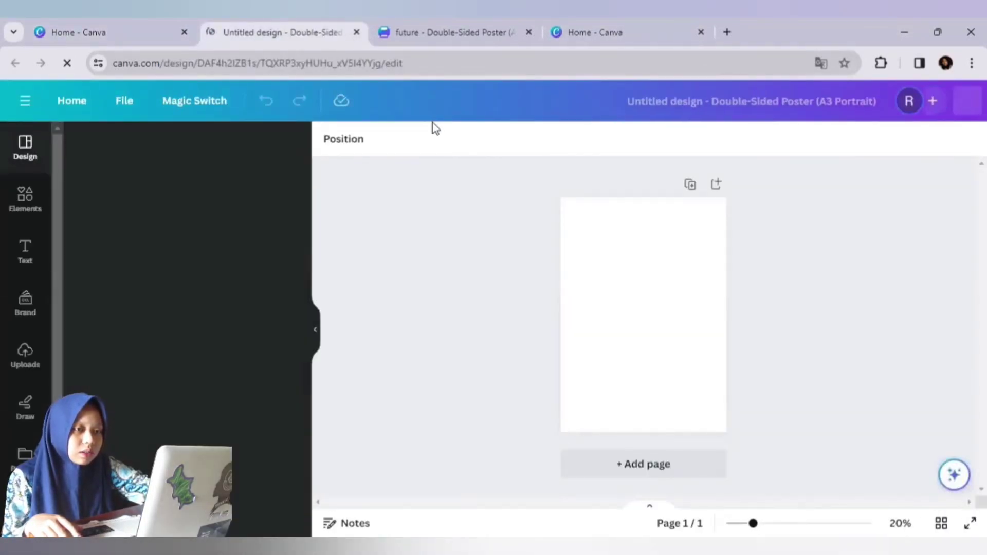
{"action": "left_click", "coordinate": [421, 32]}
{"action": "left_click", "coordinate": [300, 26]}
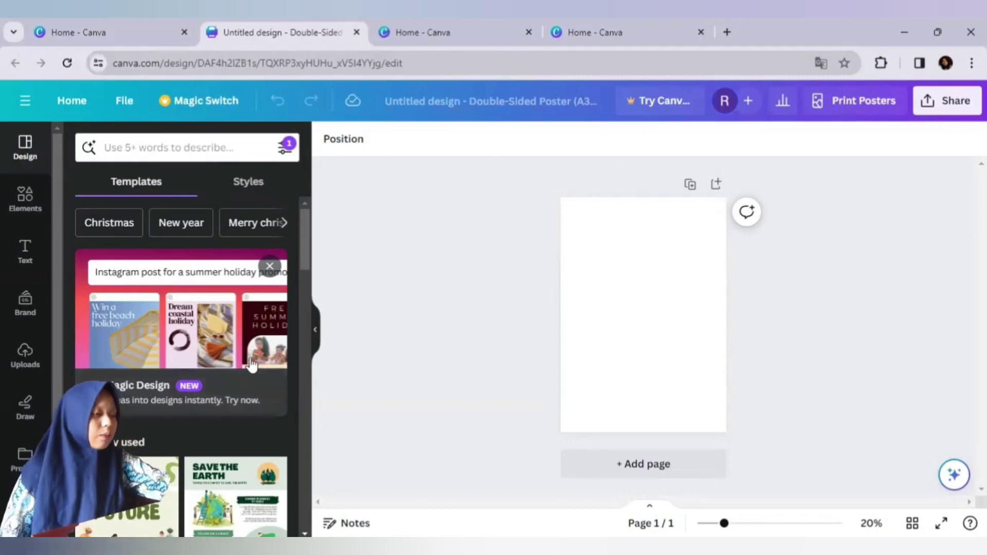
Browse the recently used and suggested poster templates for an environment-themed design.
{"action": "scroll", "coordinate": [129, 388], "scroll_direction": "down", "scroll_amount": 3}
{"action": "scroll", "coordinate": [129, 388], "scroll_direction": "down", "scroll_amount": 1}
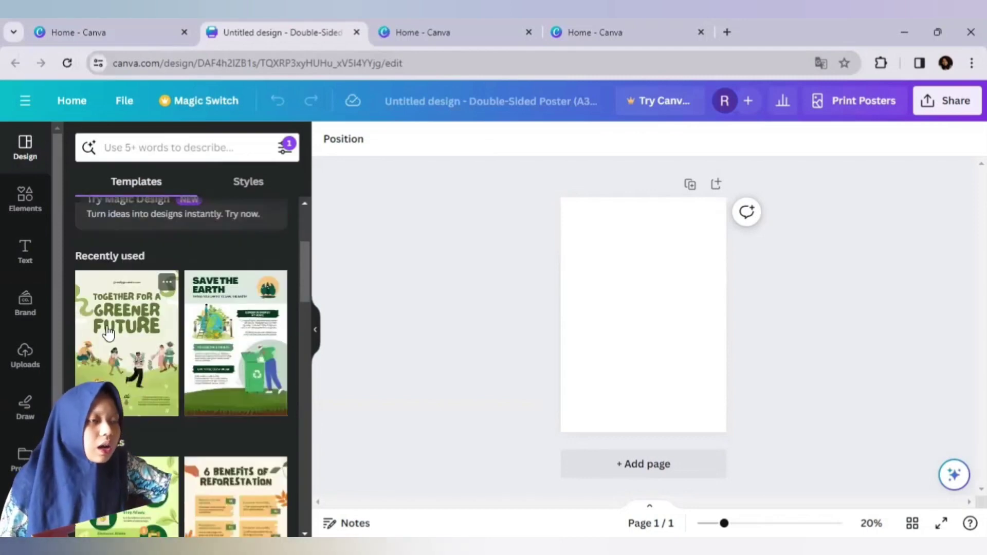
{"action": "scroll", "coordinate": [220, 406], "scroll_direction": "down", "scroll_amount": 4}
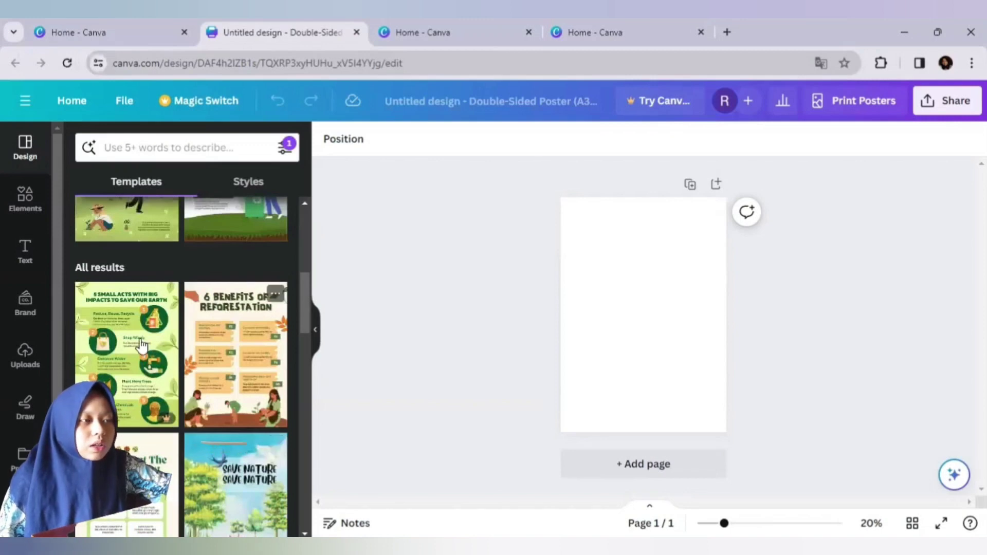
{"action": "scroll", "coordinate": [226, 329], "scroll_direction": "down", "scroll_amount": 3}
{"action": "scroll", "coordinate": [213, 349], "scroll_direction": "down", "scroll_amount": 5}
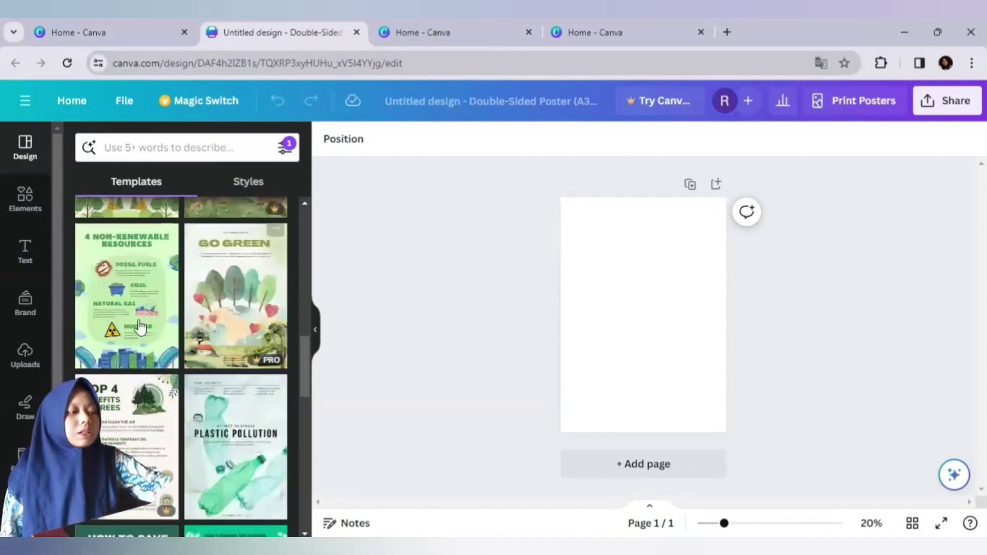
{"action": "scroll", "coordinate": [196, 329], "scroll_direction": "down", "scroll_amount": 1}
{"action": "scroll", "coordinate": [189, 321], "scroll_direction": "down", "scroll_amount": 1}
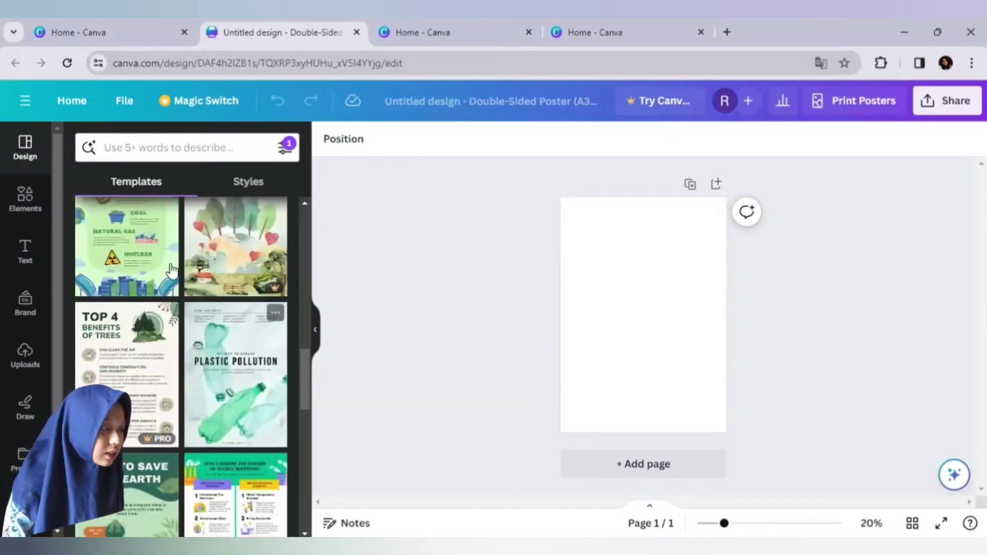
{"action": "scroll", "coordinate": [149, 266], "scroll_direction": "up", "scroll_amount": 3}
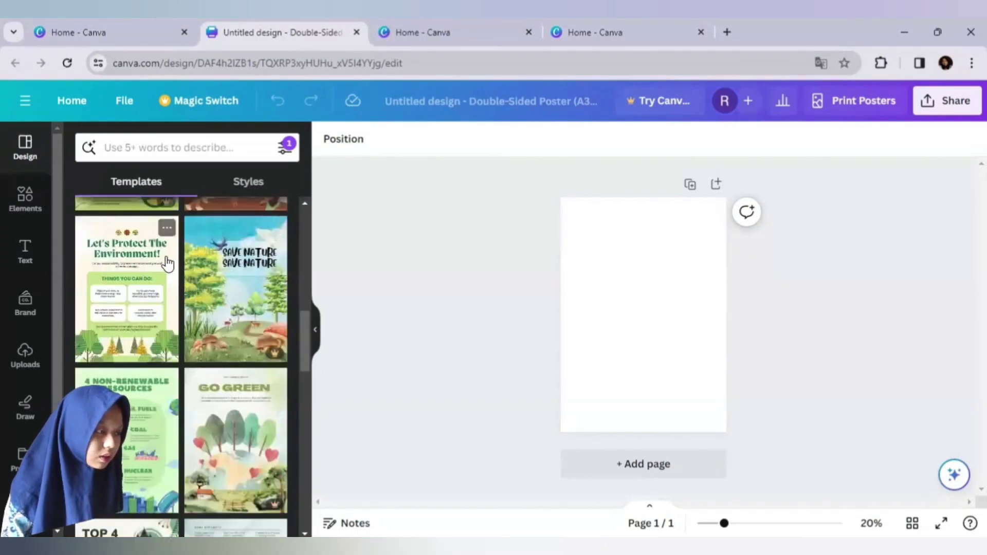
{"action": "scroll", "coordinate": [144, 277], "scroll_direction": "up", "scroll_amount": 2}
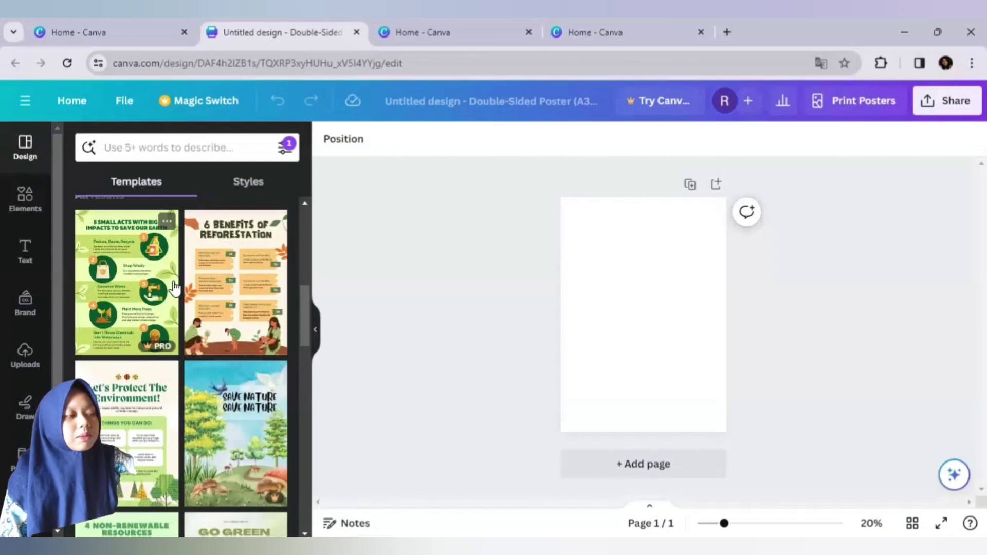
{"action": "scroll", "coordinate": [175, 288], "scroll_direction": "up", "scroll_amount": 1}
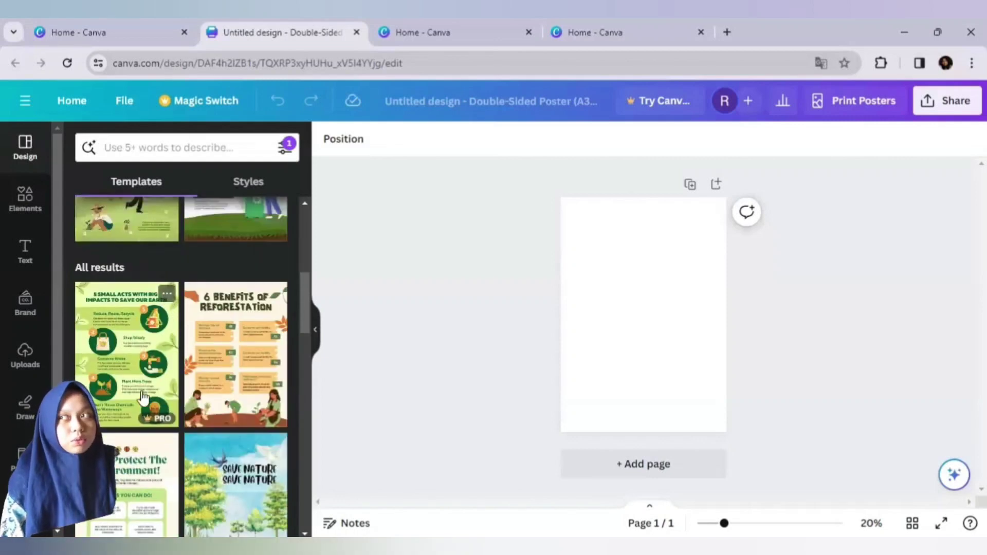
{"action": "scroll", "coordinate": [154, 373], "scroll_direction": "down", "scroll_amount": 1}
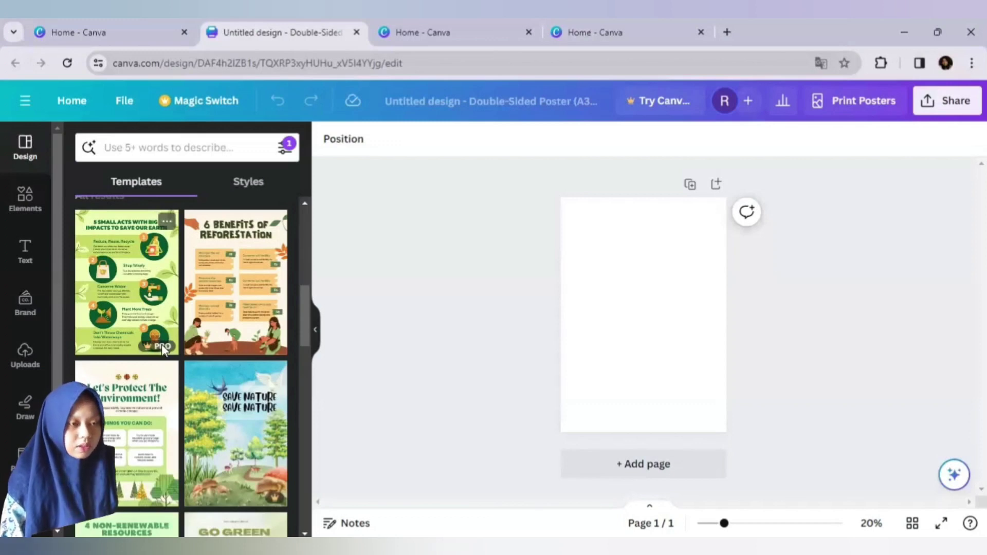
{"action": "scroll", "coordinate": [168, 376], "scroll_direction": "down", "scroll_amount": 2}
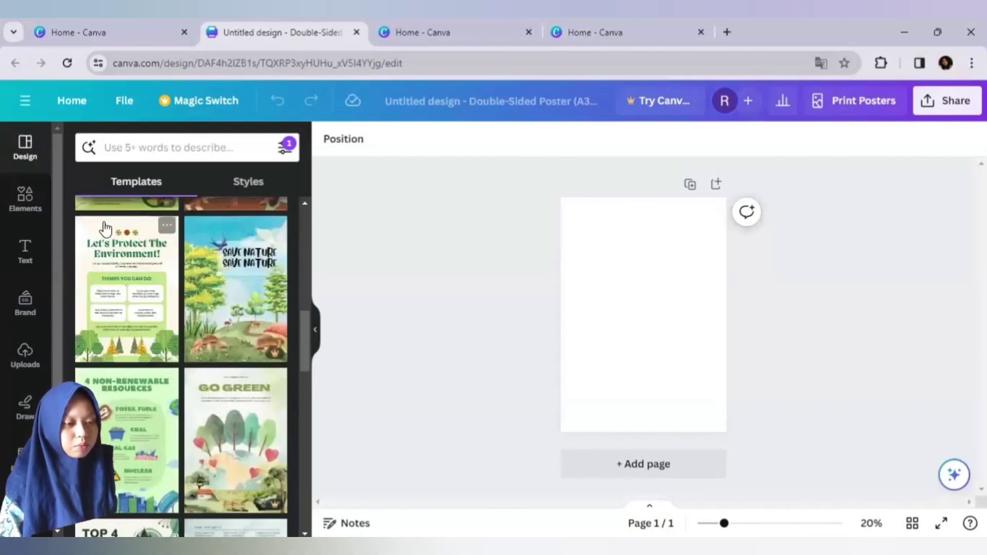
{"action": "scroll", "coordinate": [105, 229], "scroll_direction": "up", "scroll_amount": 1}
{"action": "scroll", "coordinate": [106, 230], "scroll_direction": "up", "scroll_amount": 1}
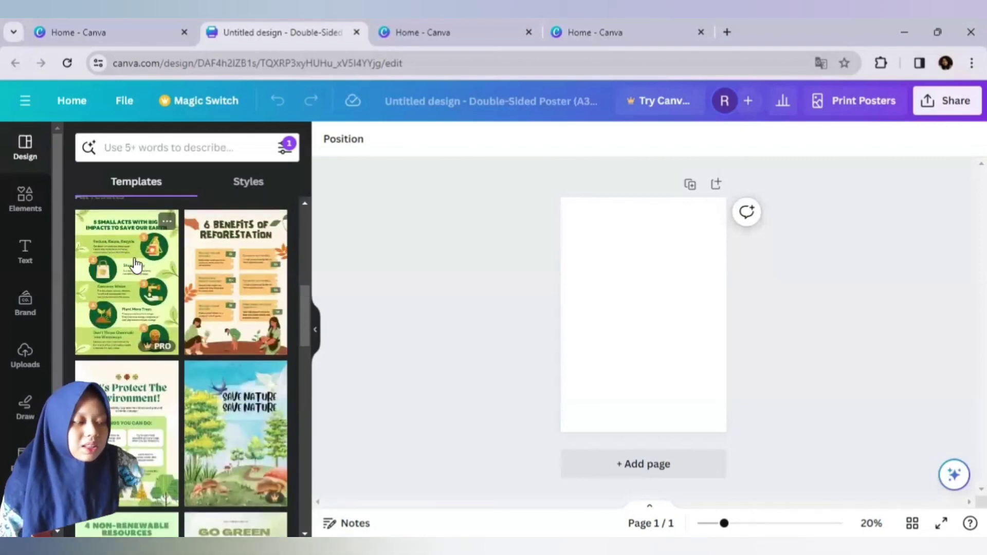
Apply the recently used "Together for a Greener Future" template to the blank poster page.
{"action": "scroll", "coordinate": [136, 267], "scroll_direction": "up", "scroll_amount": 2}
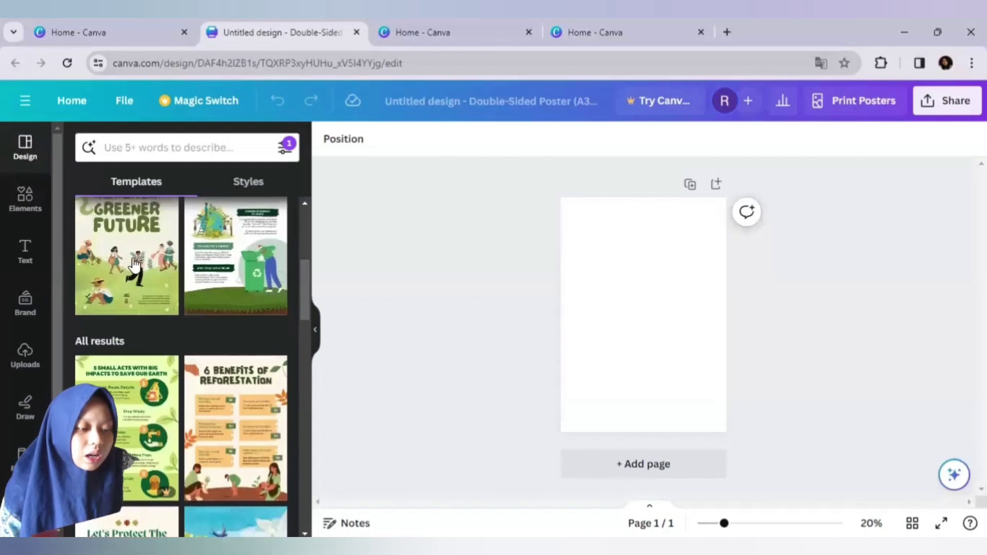
{"action": "scroll", "coordinate": [132, 258], "scroll_direction": "up", "scroll_amount": 1}
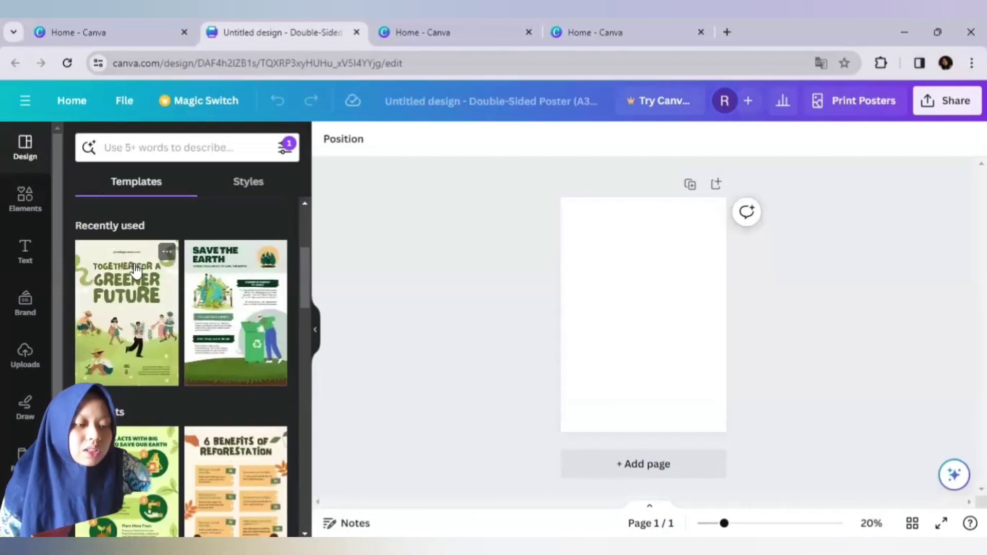
{"action": "left_click", "coordinate": [123, 309]}
{"action": "left_click", "coordinate": [749, 522]}
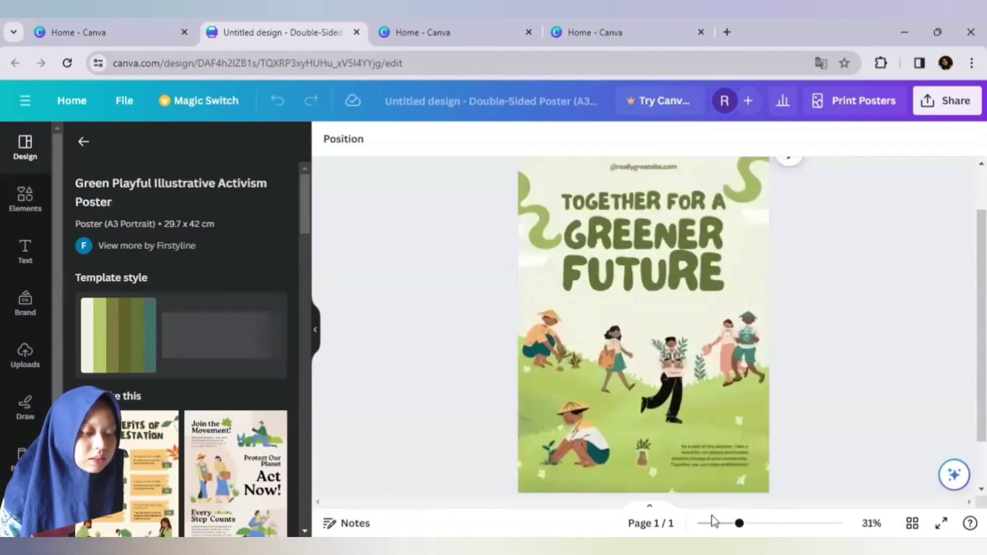
{"action": "left_click_drag", "start_coordinate": [738, 523], "coordinate": [732, 523]}
{"action": "left_click", "coordinate": [622, 387]}
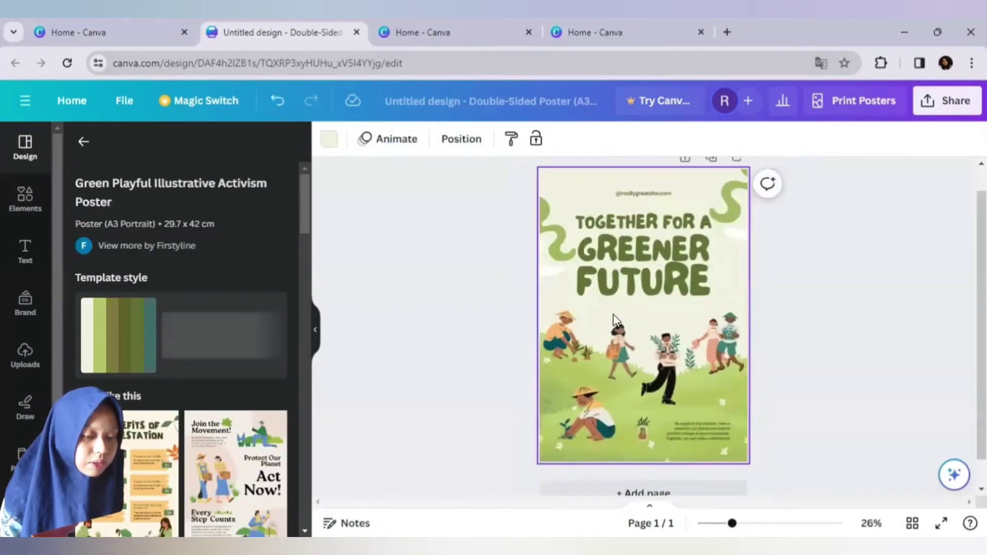
{"action": "left_click", "coordinate": [747, 522]}
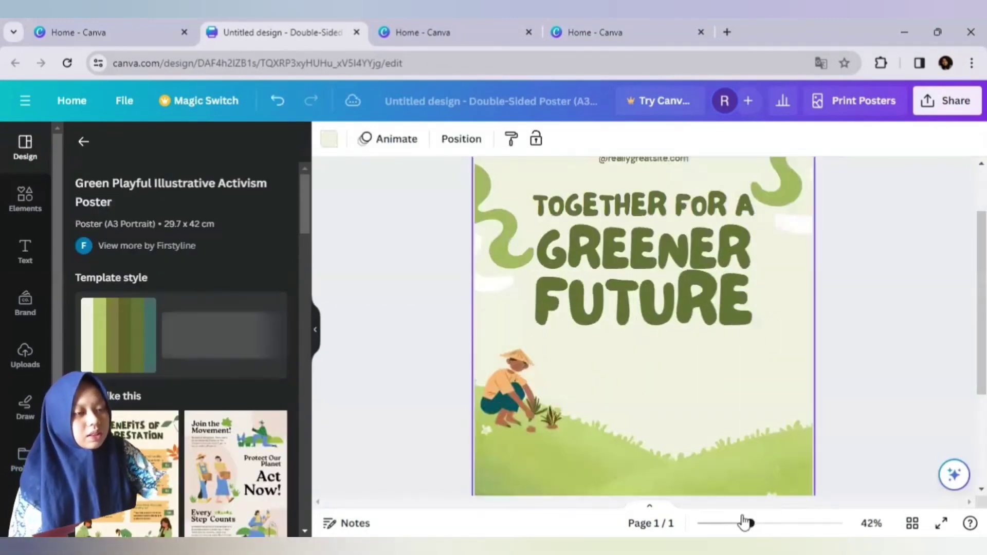
{"action": "left_click_drag", "start_coordinate": [746, 522], "coordinate": [726, 522]}
{"action": "left_click", "coordinate": [734, 522]}
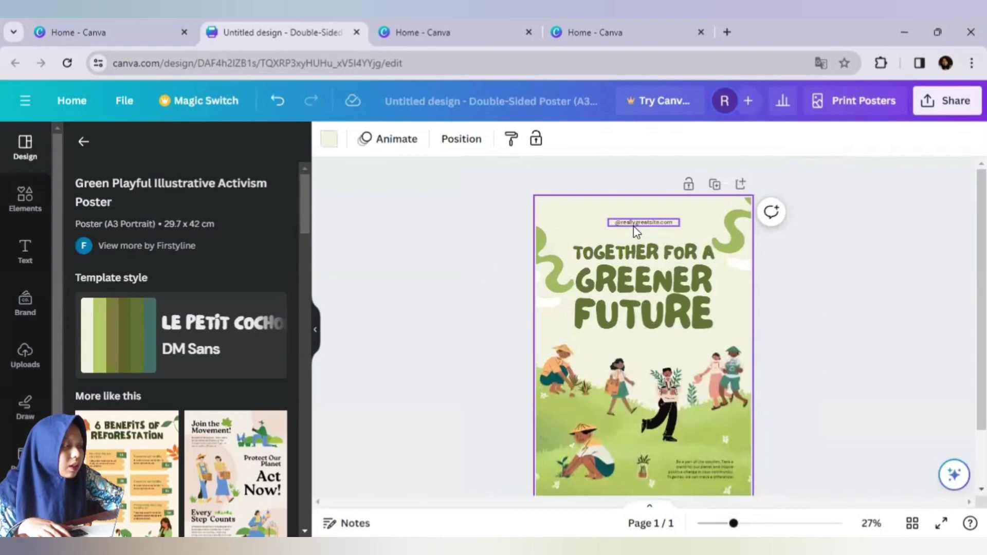
{"action": "left_click", "coordinate": [636, 232]}
{"action": "key", "text": "Delete"}
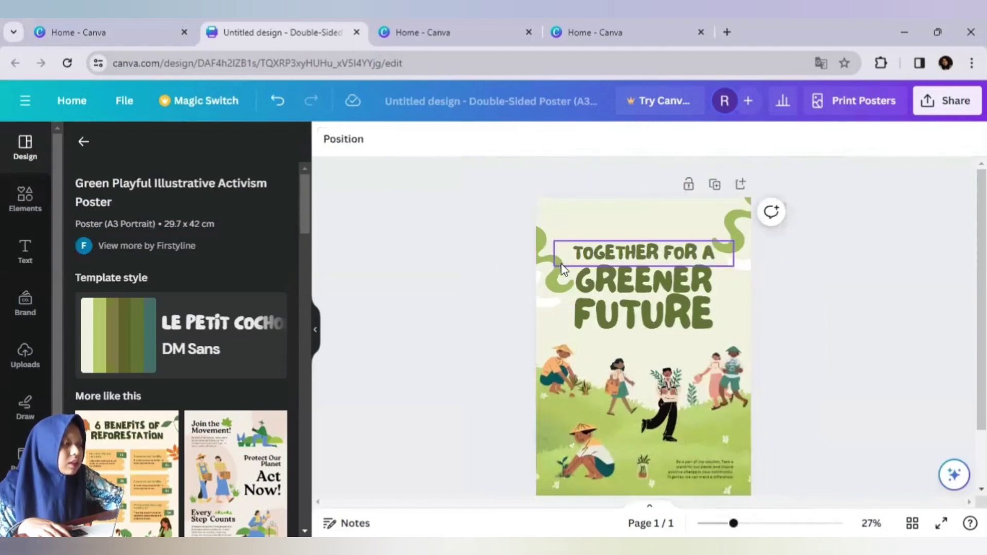
Search the elements library for CLOUDS and limit the results to graphics.
{"action": "scroll", "coordinate": [606, 278], "scroll_direction": "down", "scroll_amount": 2}
{"action": "scroll", "coordinate": [616, 229], "scroll_direction": "up", "scroll_amount": 3}
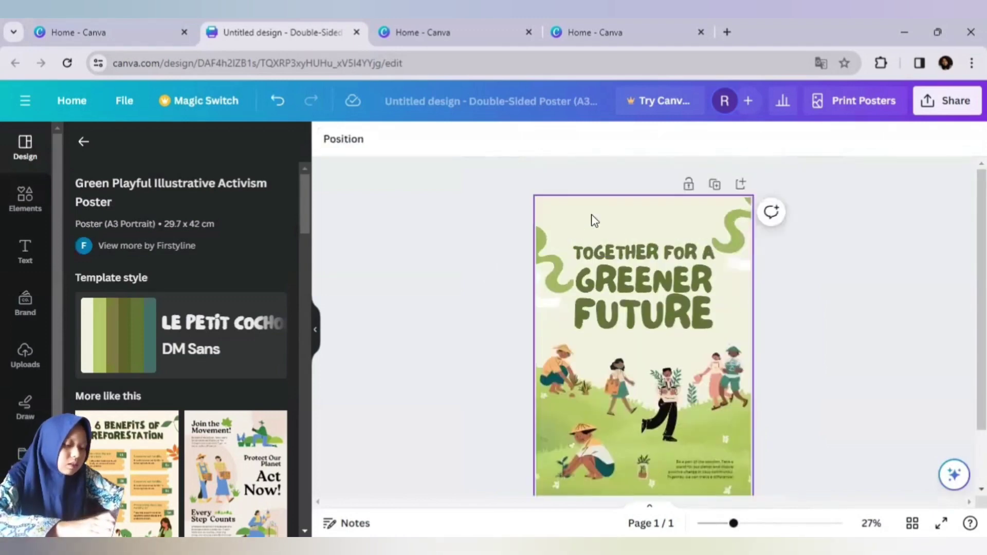
{"action": "left_click", "coordinate": [30, 205]}
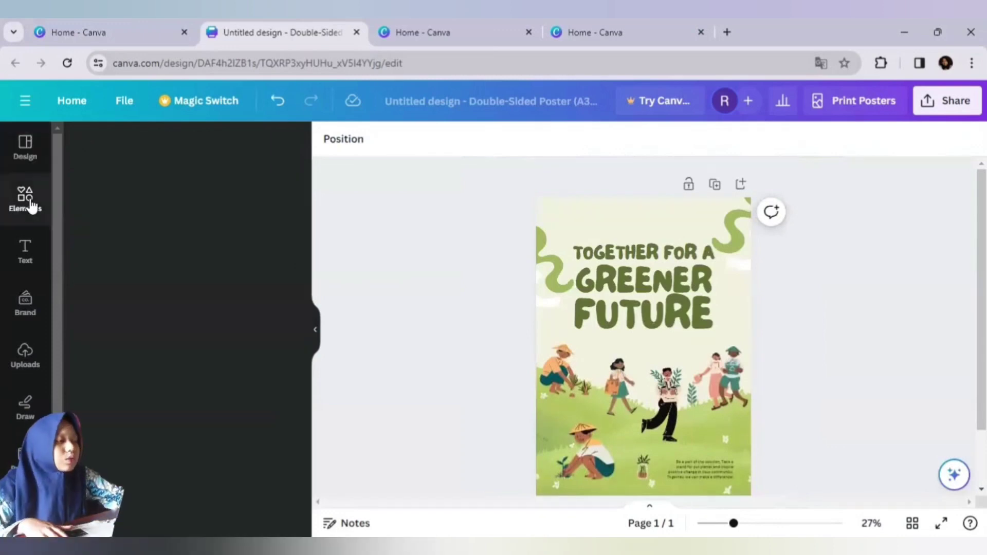
{"action": "left_click", "coordinate": [149, 154]}
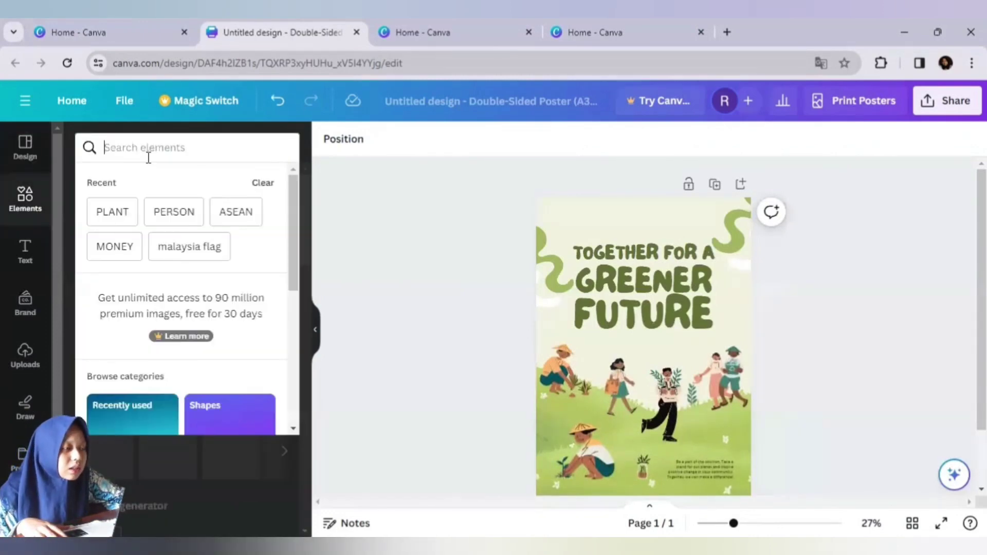
{"action": "type", "text": "CLOUDS"}
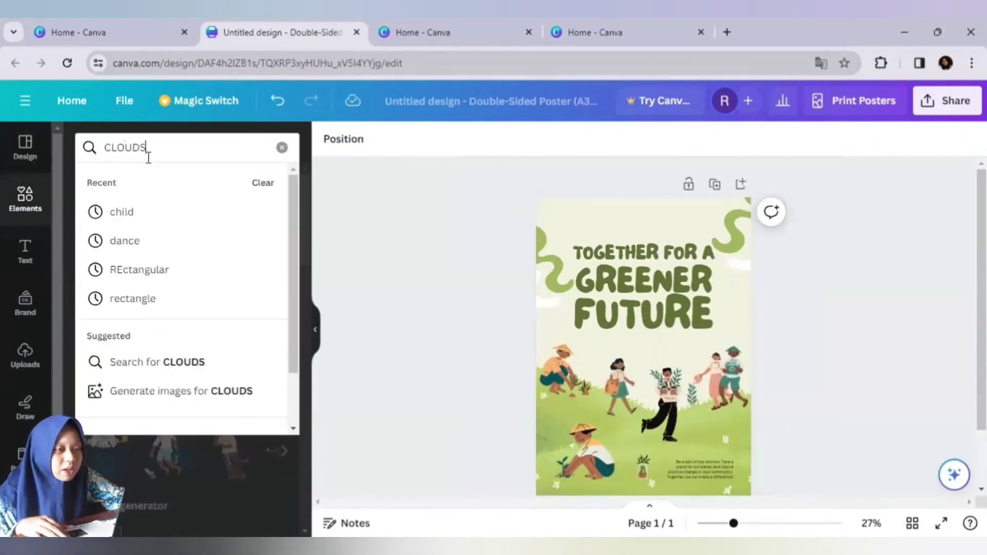
{"action": "key", "text": "Return"}
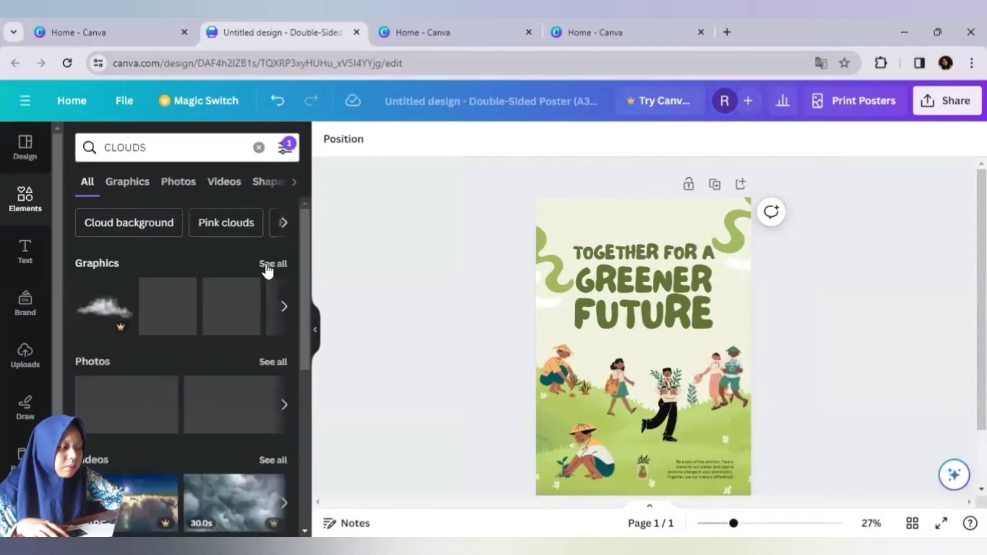
{"action": "left_click", "coordinate": [127, 182]}
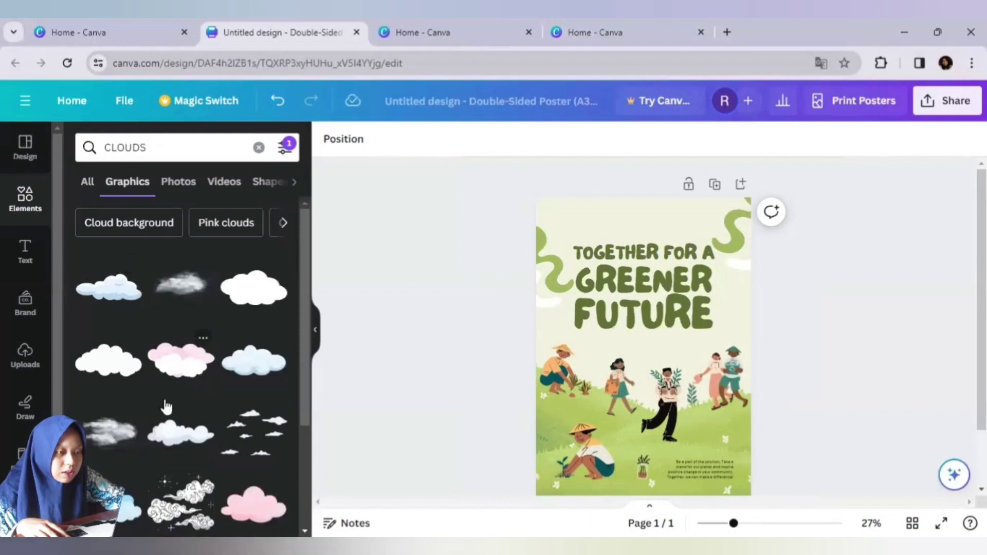
Add the wide pale-blue and white cloud graphic to the poster's upper-left corner and place a duplicate beside it.
{"action": "left_click", "coordinate": [170, 425]}
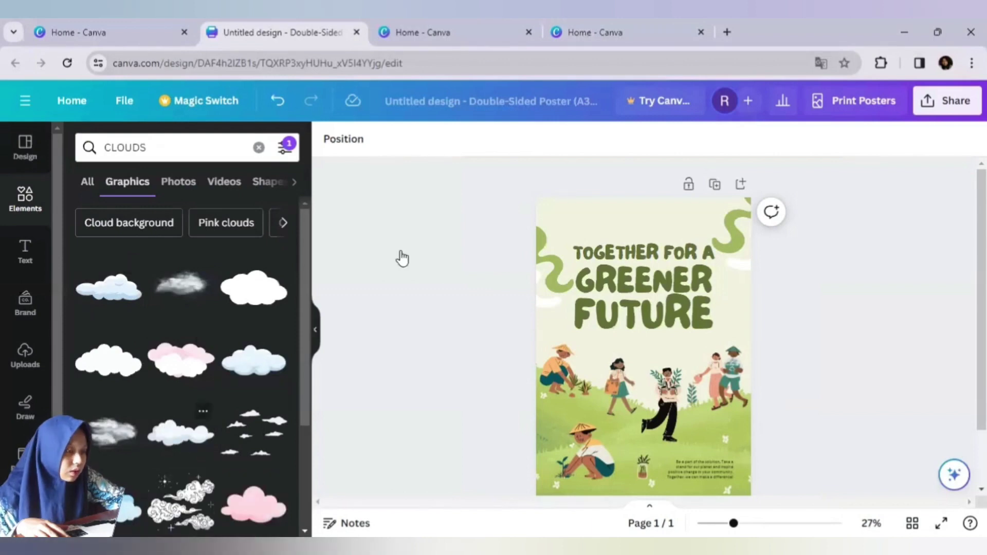
{"action": "left_click_drag", "start_coordinate": [642, 298], "coordinate": [572, 200]}
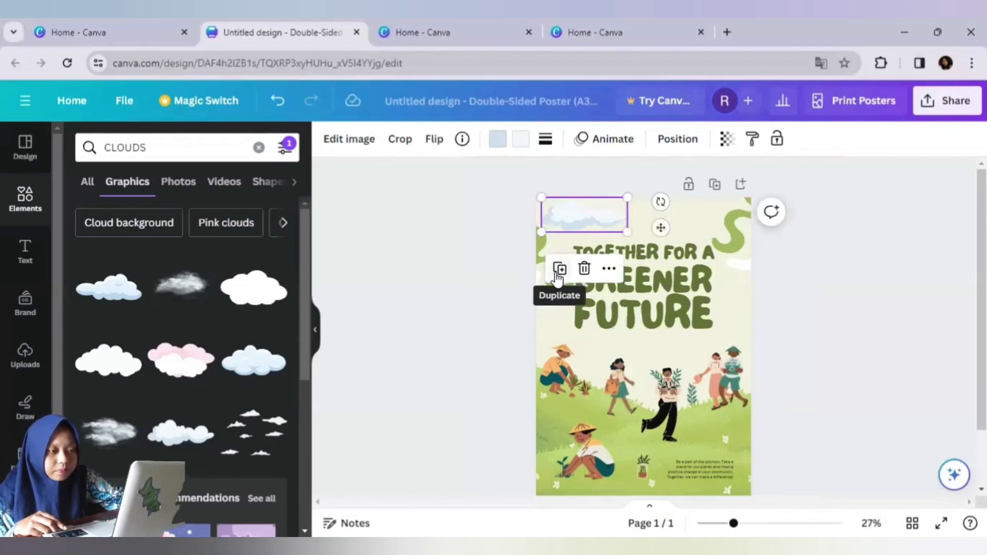
{"action": "left_click", "coordinate": [558, 270]}
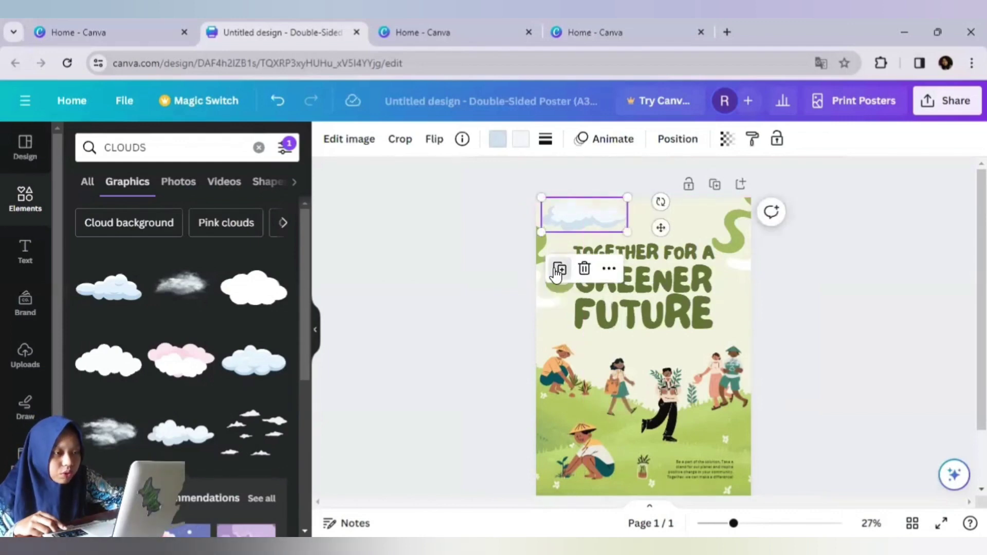
{"action": "left_click_drag", "start_coordinate": [596, 222], "coordinate": [693, 222]}
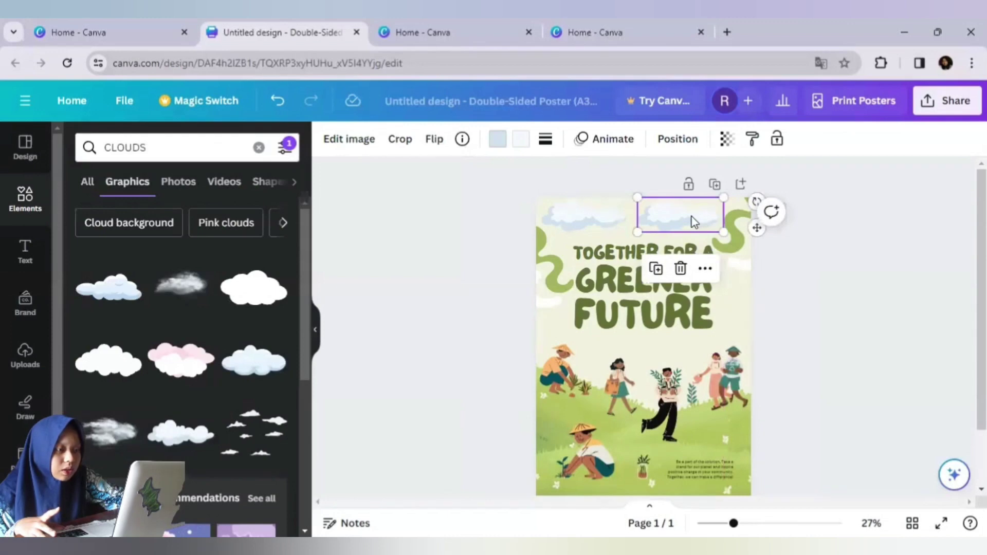
Flip the duplicated cloud in the poster's upper right horizontally and vertically.
{"action": "left_click", "coordinate": [437, 141]}
{"action": "left_click", "coordinate": [449, 177]}
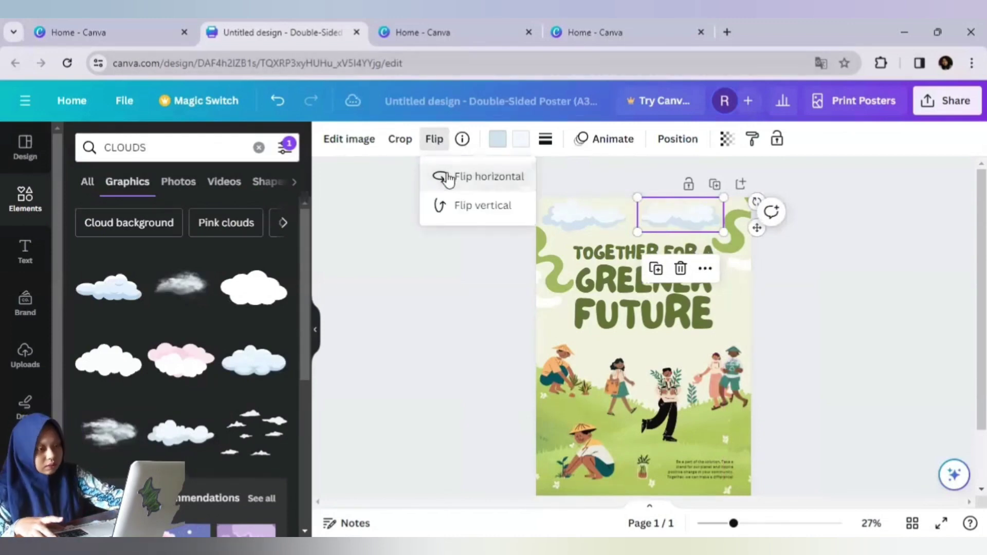
{"action": "left_click", "coordinate": [456, 204]}
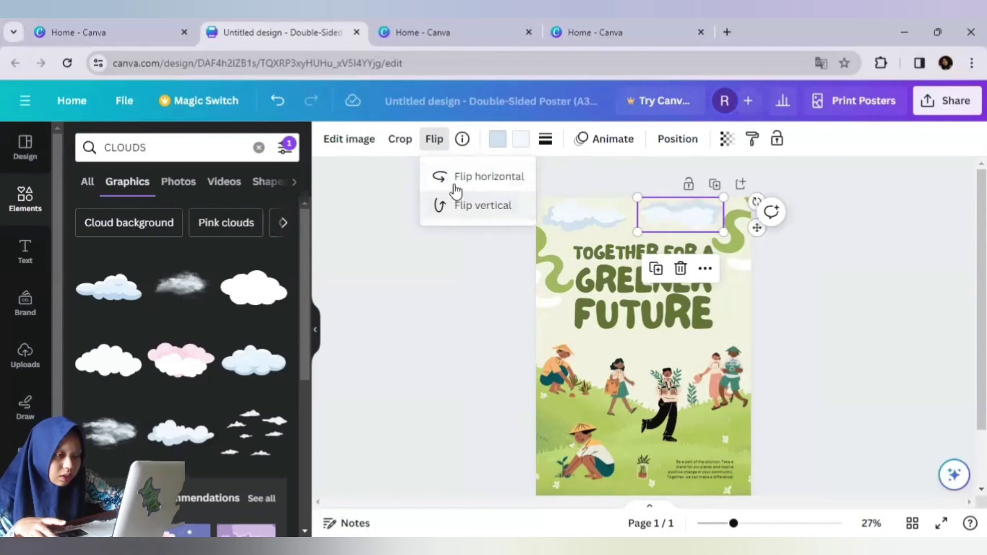
Readjust the horizontal and vertical flips of the duplicated cloud until it sits upright beside the first one.
{"action": "left_click", "coordinate": [445, 176]}
{"action": "left_click", "coordinate": [470, 220]}
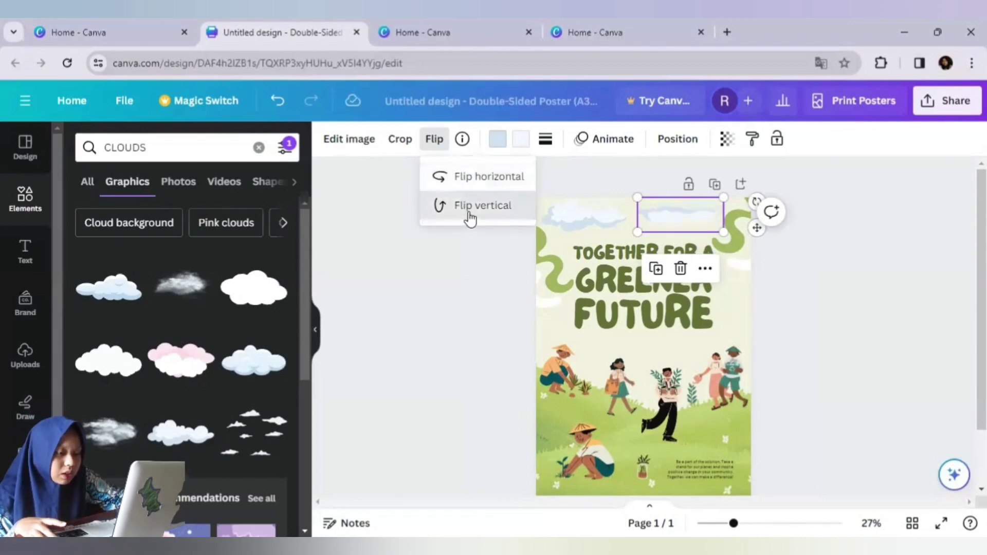
{"action": "left_click", "coordinate": [454, 180]}
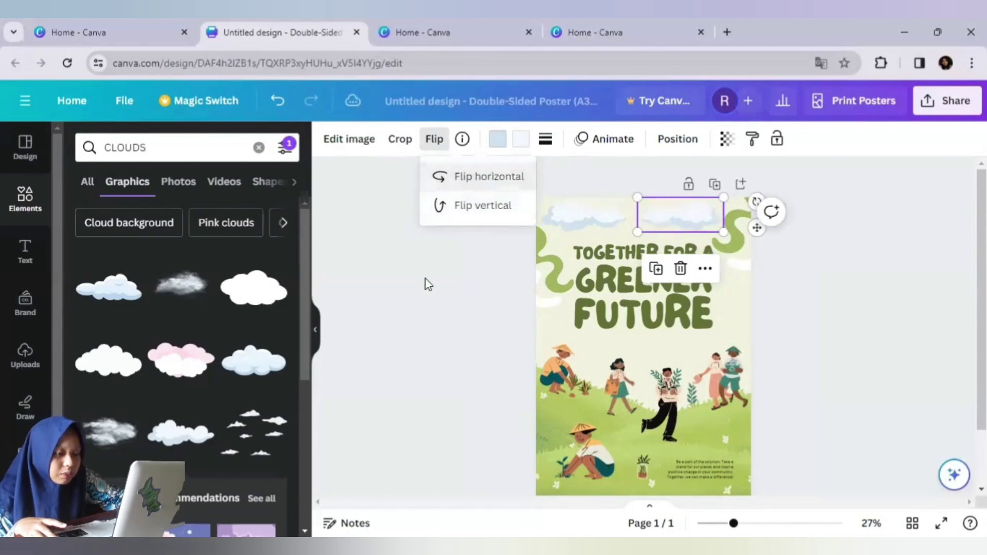
{"action": "left_click", "coordinate": [783, 340]}
Delete the small potted plant and the small paragraph text beside it at the bottom of the poster.
{"action": "scroll", "coordinate": [624, 408], "scroll_direction": "down", "scroll_amount": 2}
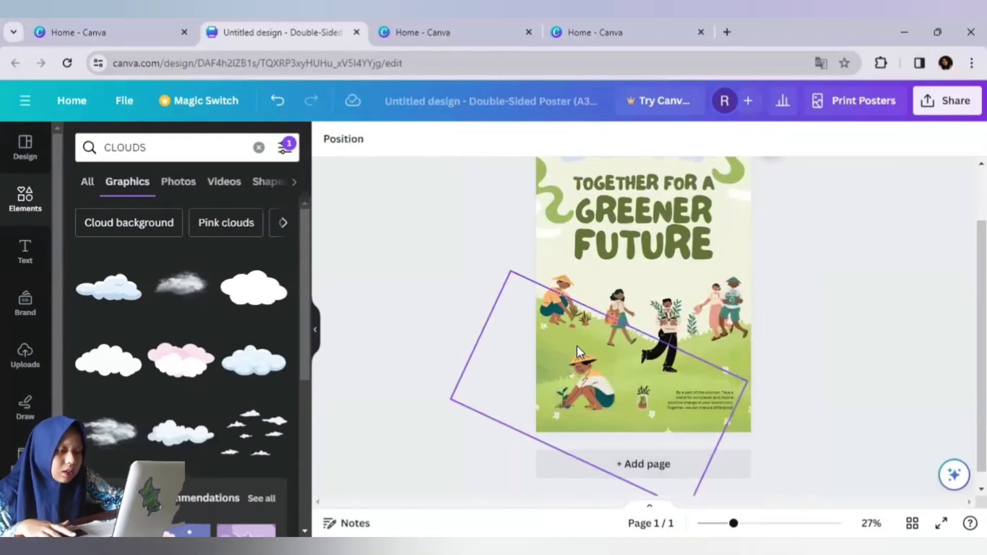
{"action": "left_click", "coordinate": [646, 399]}
{"action": "key", "text": "Delete"}
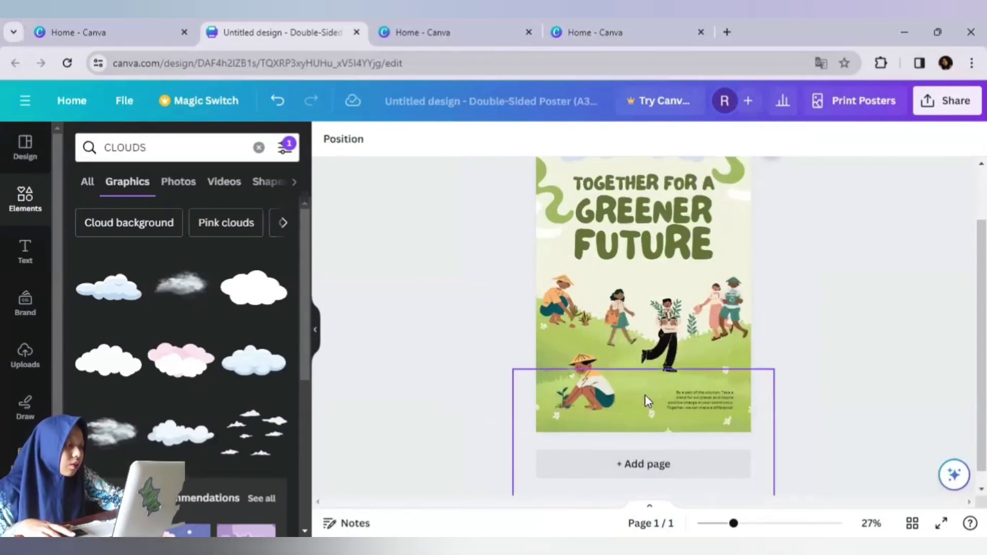
{"action": "left_click", "coordinate": [682, 400]}
{"action": "key", "text": "Delete"}
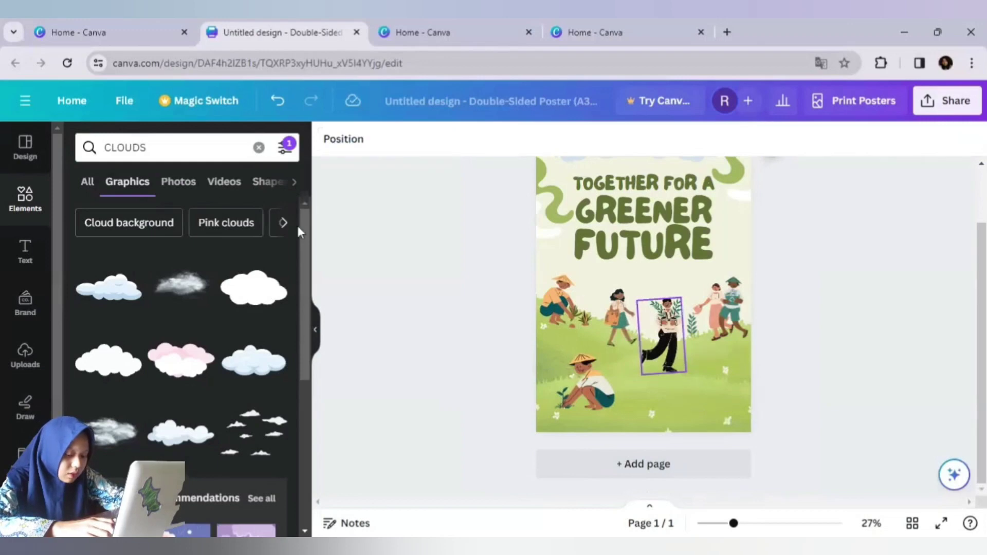
Search the elements library for PLANT and limit the results to graphics.
{"action": "left_click", "coordinate": [235, 154]}
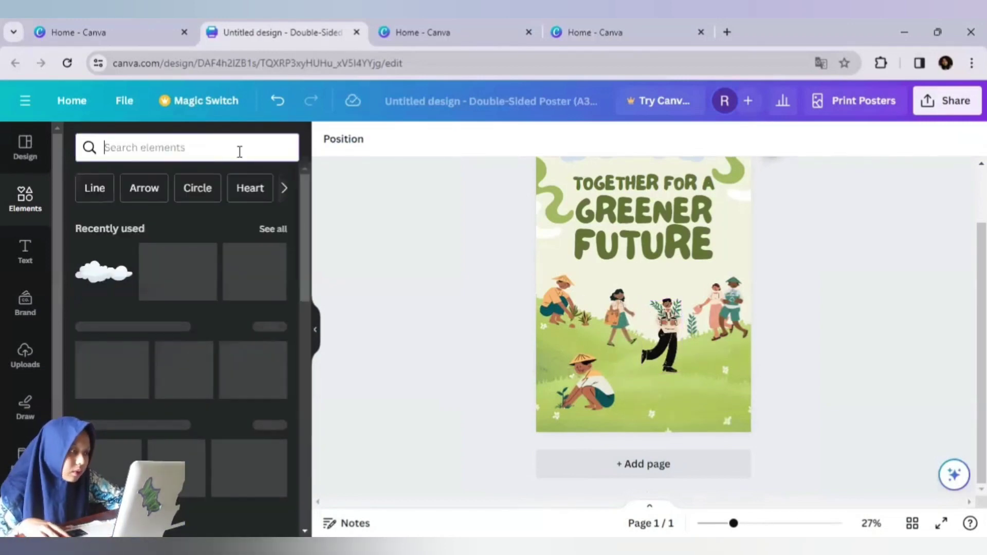
{"action": "type", "text": "PLANT"}
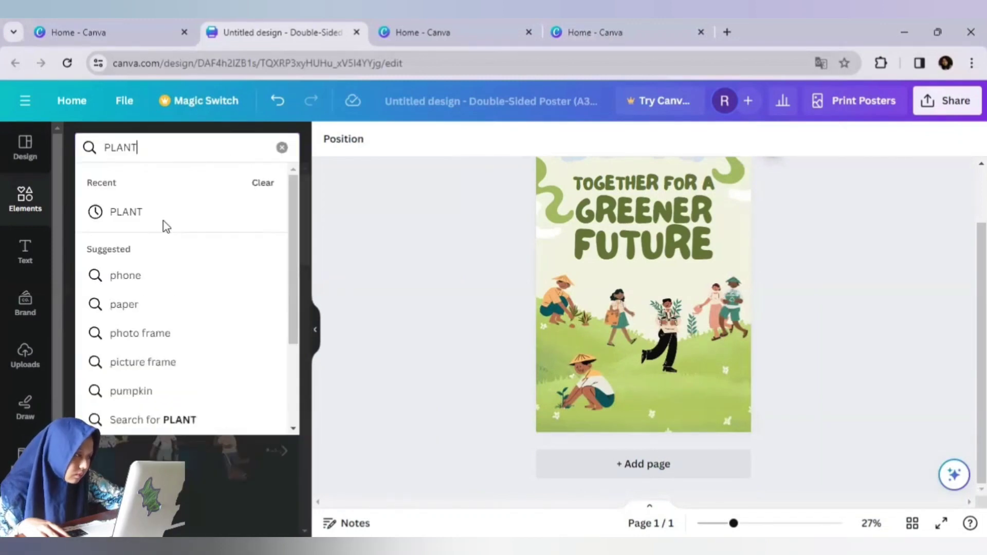
{"action": "key", "text": "Return"}
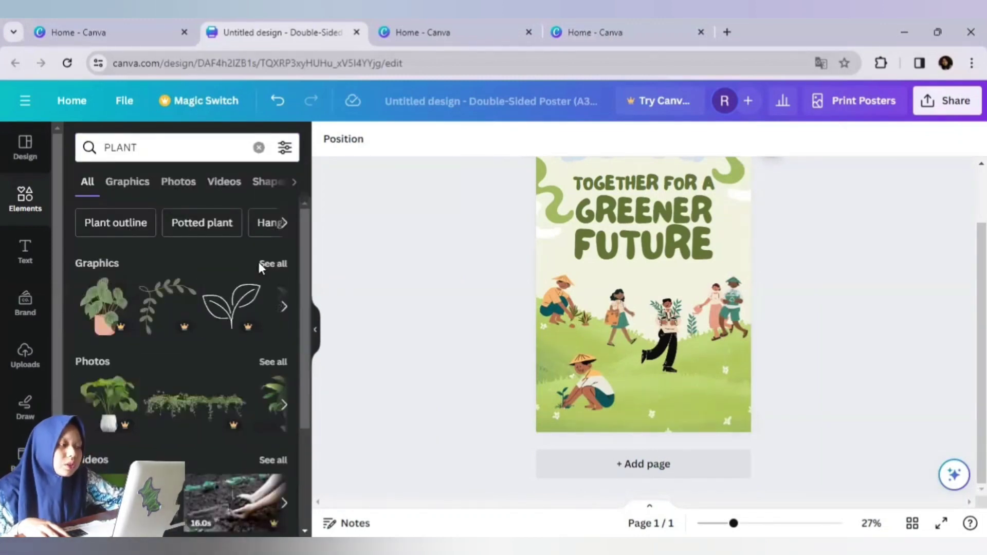
{"action": "left_click", "coordinate": [128, 182]}
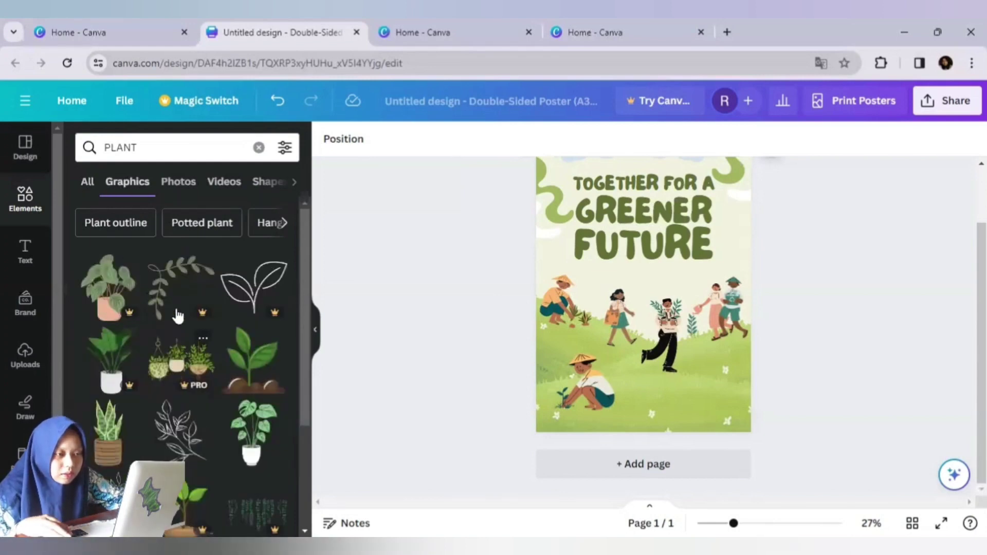
Add the green seedling-in-soil graphic, shrink it and place it on the grass in the poster's lower-right area.
{"action": "scroll", "coordinate": [177, 311], "scroll_direction": "down", "scroll_amount": 2}
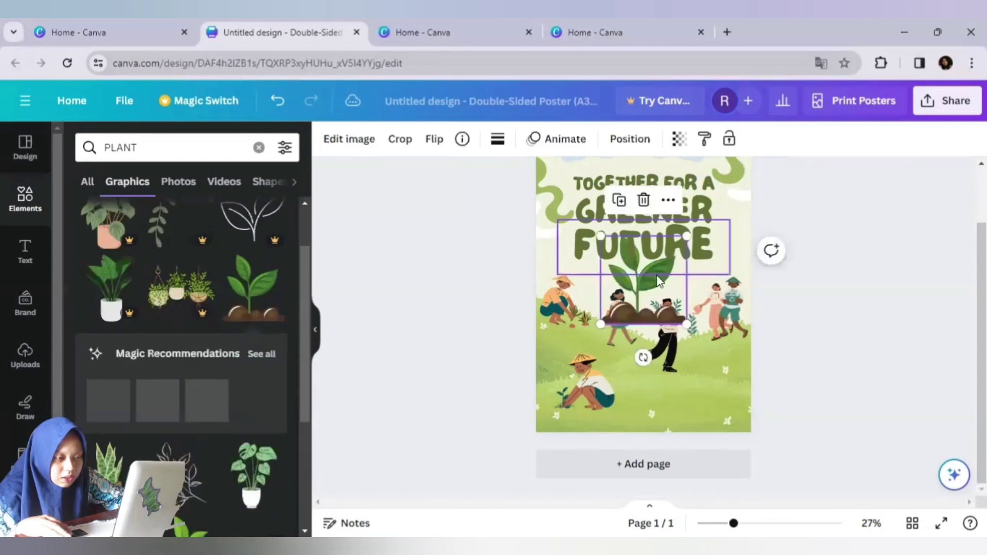
{"action": "left_click_drag", "start_coordinate": [642, 262], "coordinate": [695, 370]}
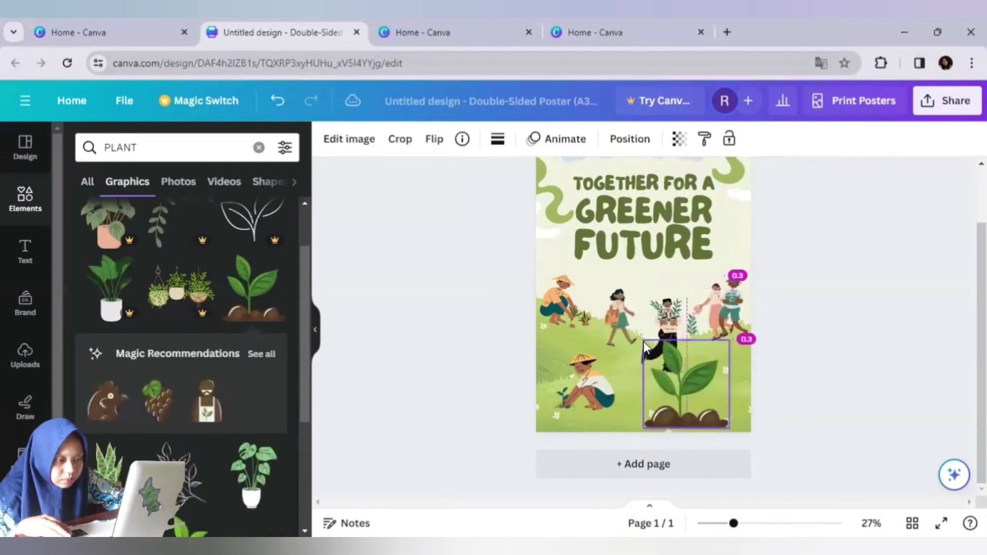
{"action": "left_click", "coordinate": [644, 342]}
{"action": "left_click", "coordinate": [639, 339]}
{"action": "left_click_drag", "start_coordinate": [664, 367], "coordinate": [687, 381]}
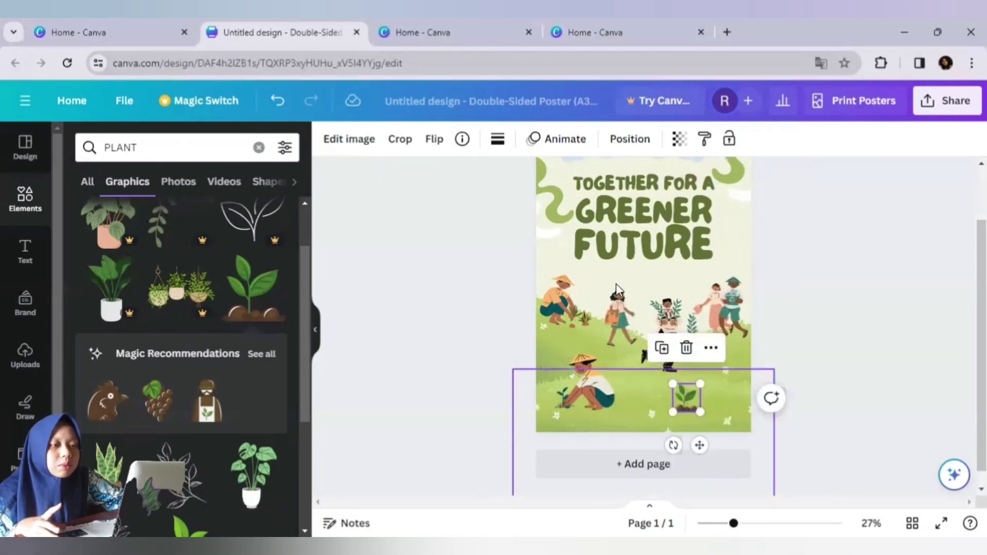
Apply a Curve effect of 46 to the "TOGETHER FOR A" title line and move it up clear of "GREENER".
{"action": "scroll", "coordinate": [617, 280], "scroll_direction": "up", "scroll_amount": 2}
{"action": "left_click", "coordinate": [607, 241]}
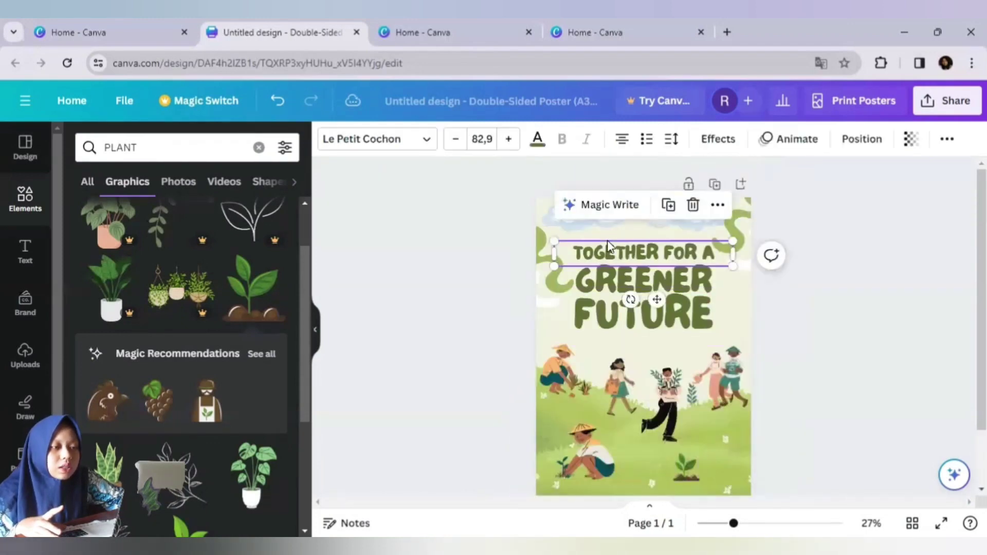
{"action": "left_click", "coordinate": [718, 139]}
{"action": "scroll", "coordinate": [121, 452], "scroll_direction": "down", "scroll_amount": 3}
{"action": "left_click", "coordinate": [173, 452]}
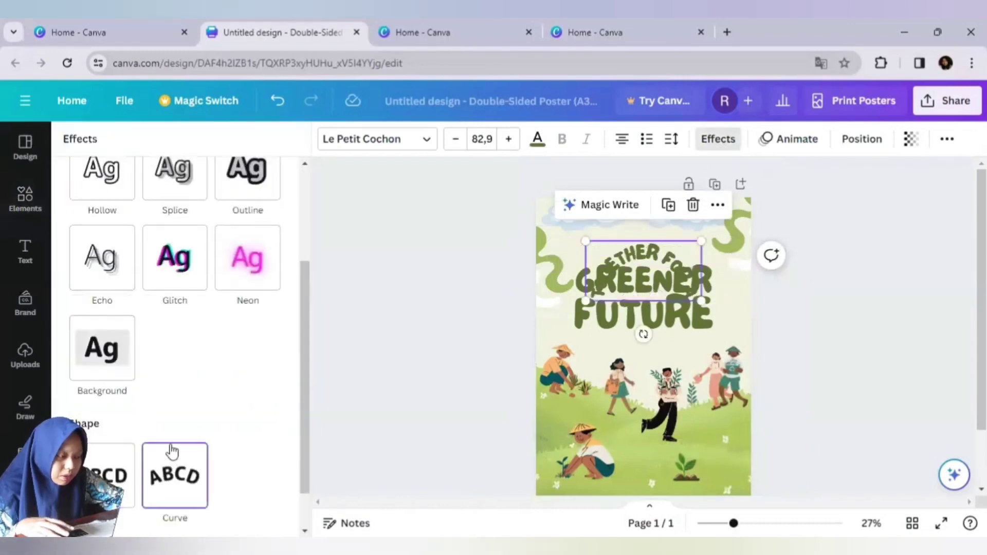
{"action": "scroll", "coordinate": [192, 488], "scroll_direction": "down", "scroll_amount": 1}
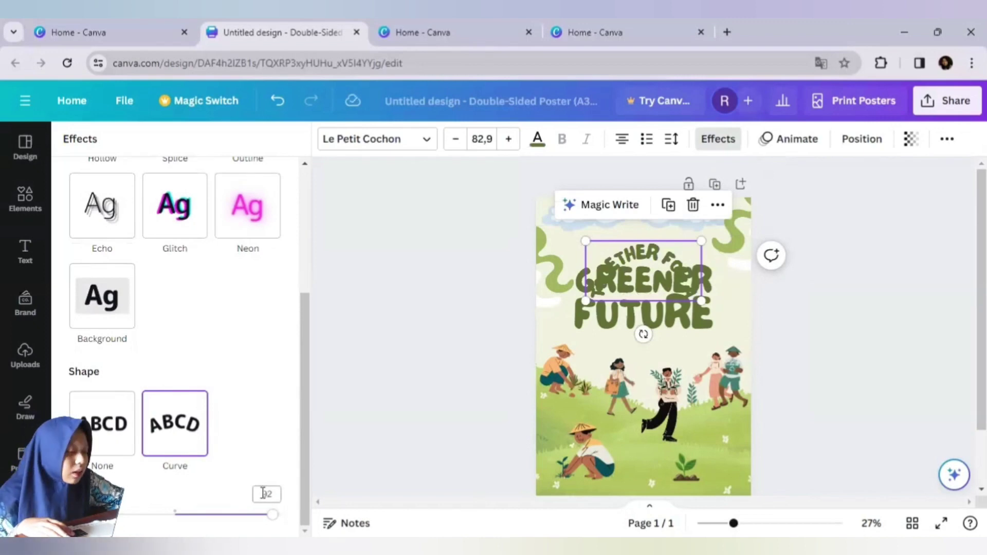
{"action": "left_click", "coordinate": [225, 514]}
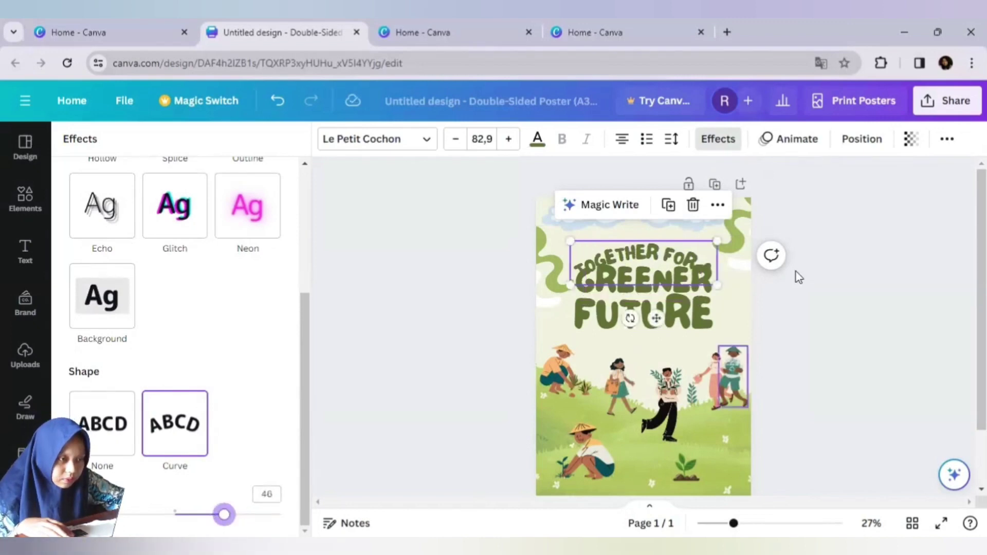
{"action": "left_click_drag", "start_coordinate": [647, 264], "coordinate": [639, 241]}
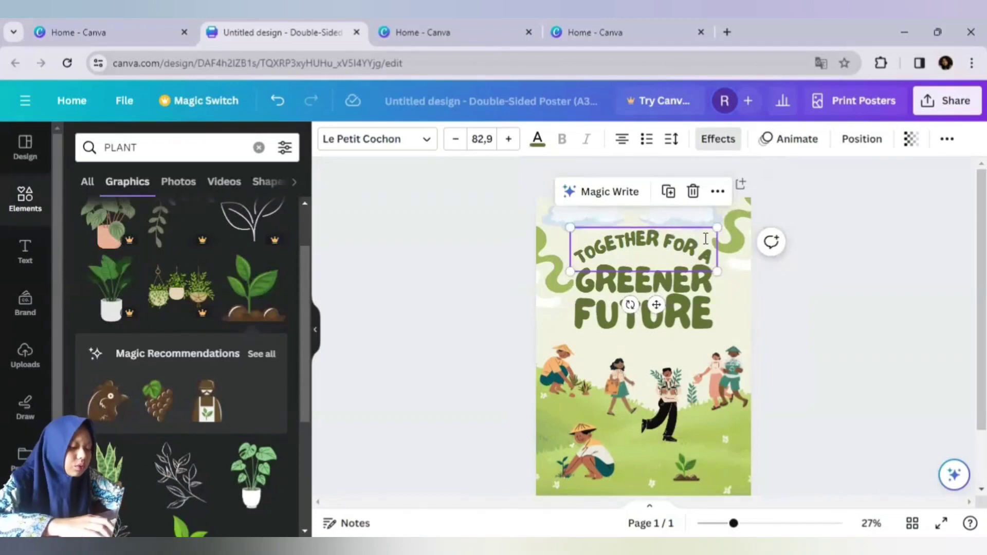
Replace the three title lines with "SELAMAT", "HARI" and "BUMi".
{"action": "double_click", "coordinate": [695, 255]}
{"action": "type", "text": "SELAMAT"}
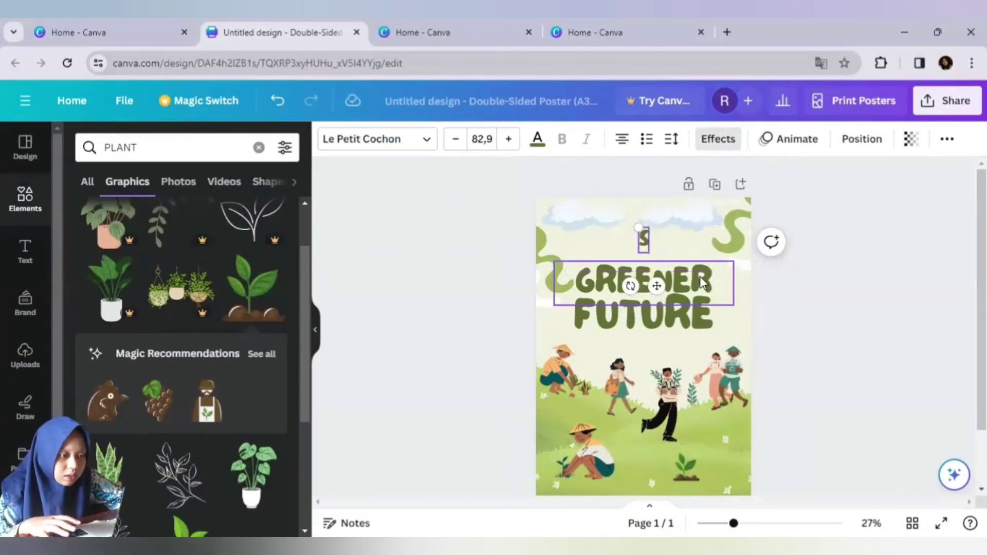
{"action": "left_click", "coordinate": [676, 273]}
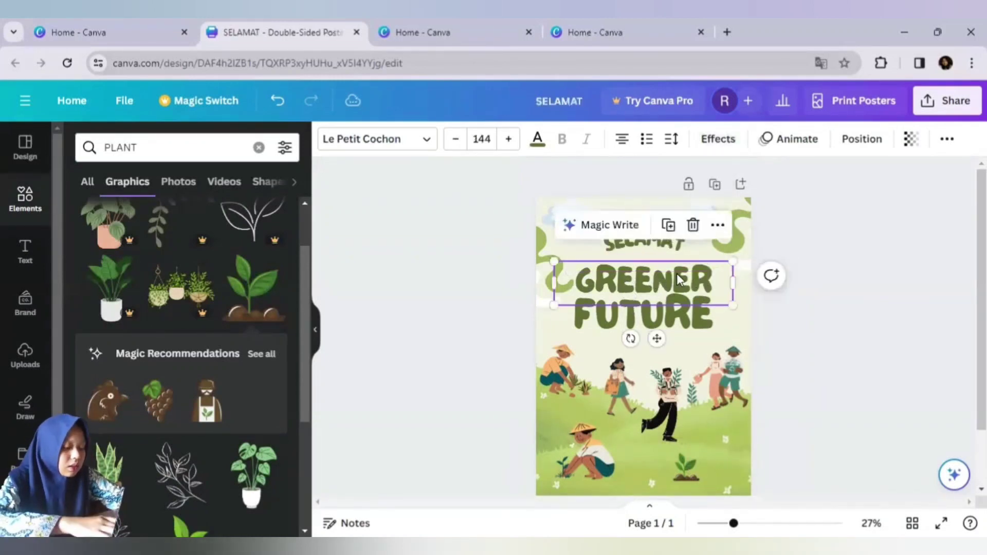
{"action": "double_click", "coordinate": [679, 278]}
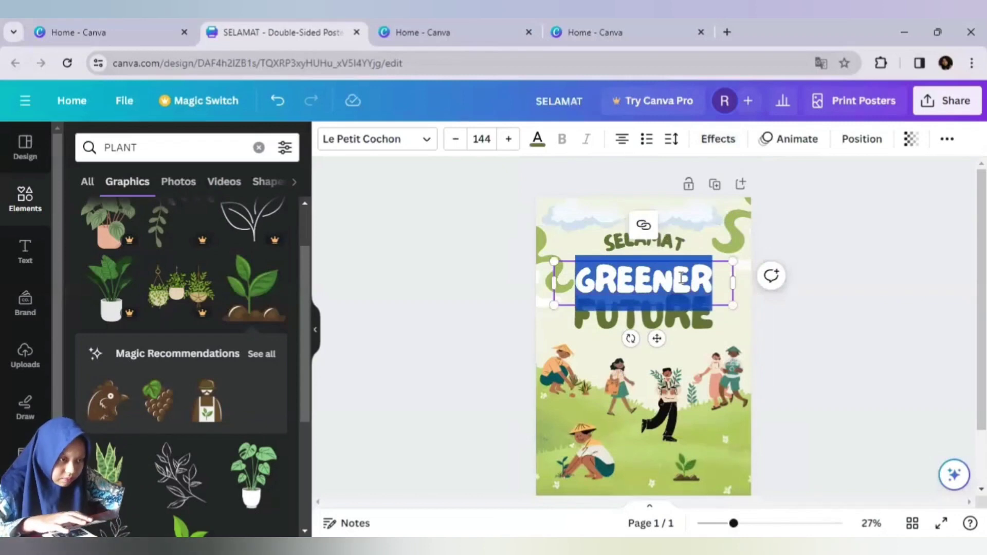
{"action": "type", "text": "HARI"}
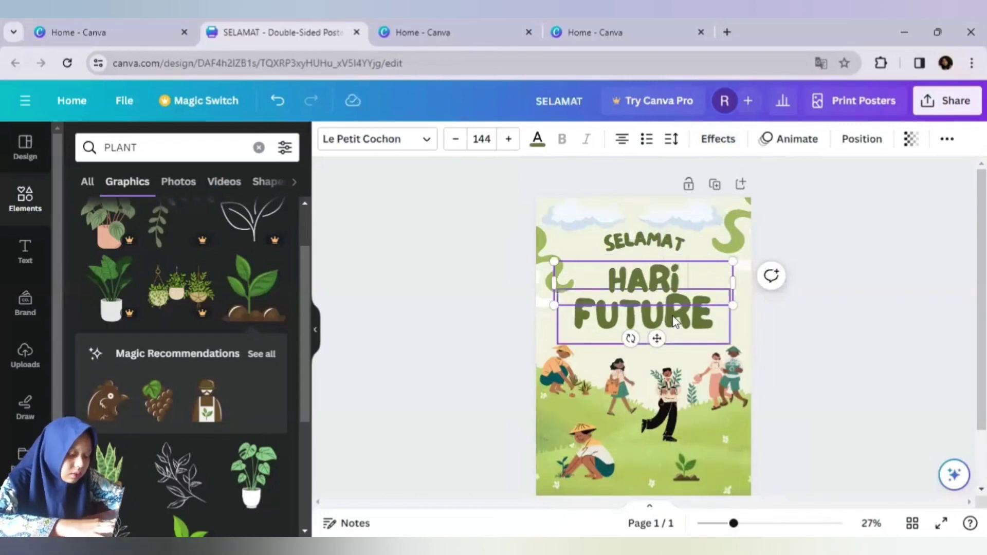
{"action": "left_click", "coordinate": [673, 322]}
{"action": "double_click", "coordinate": [673, 321]}
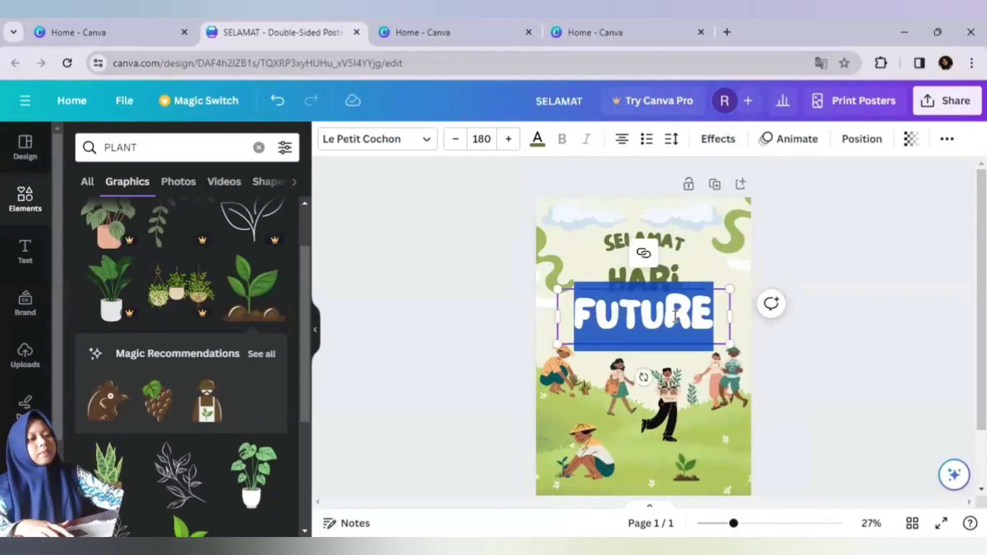
{"action": "type", "text": "BUMi"}
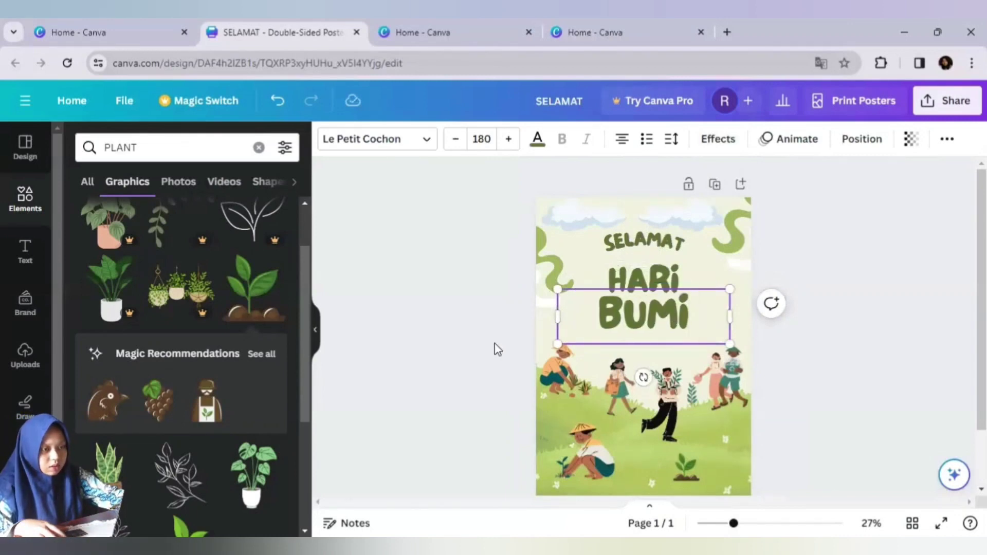
{"action": "left_click", "coordinate": [465, 352]}
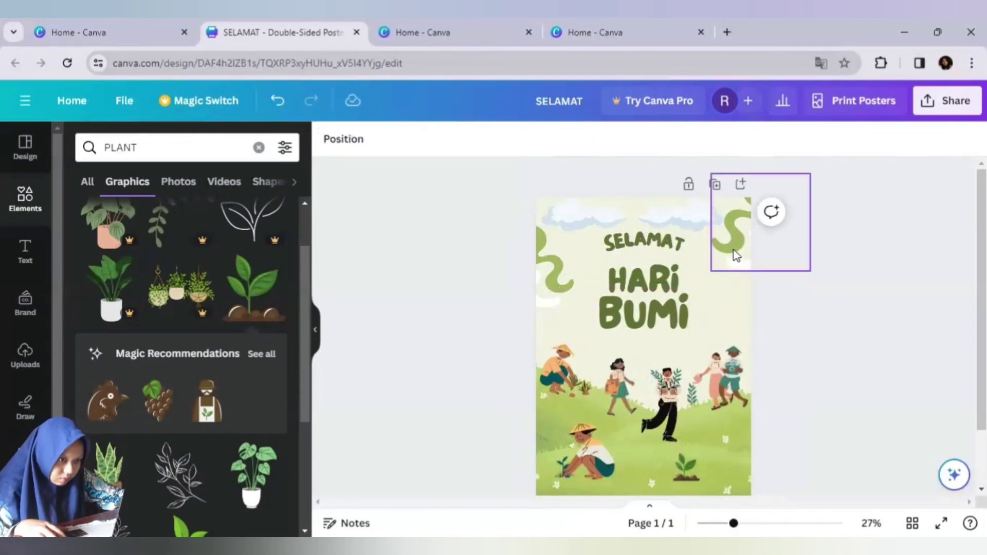
{"action": "left_click", "coordinate": [722, 263]}
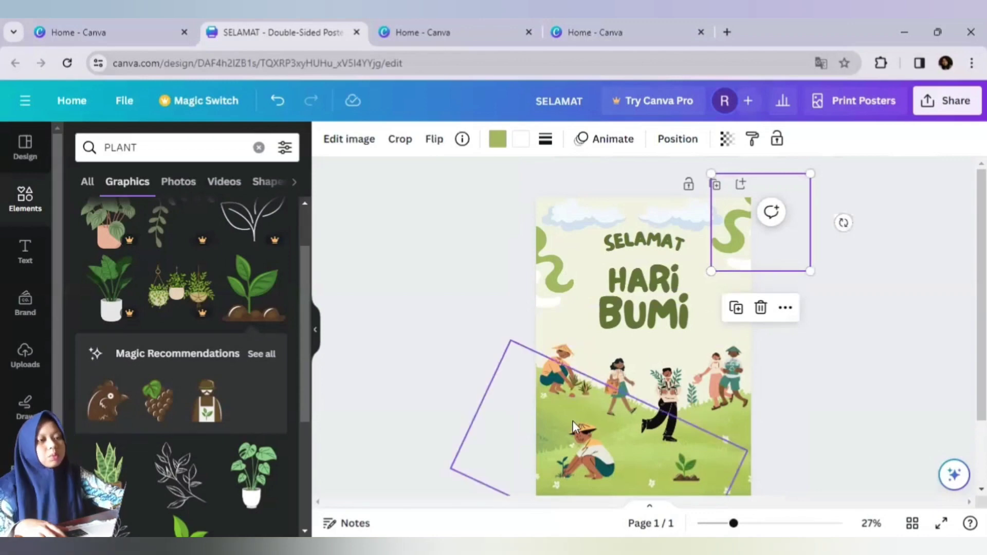
{"action": "scroll", "coordinate": [514, 419], "scroll_direction": "down", "scroll_amount": 2}
{"action": "left_click", "coordinate": [461, 419]}
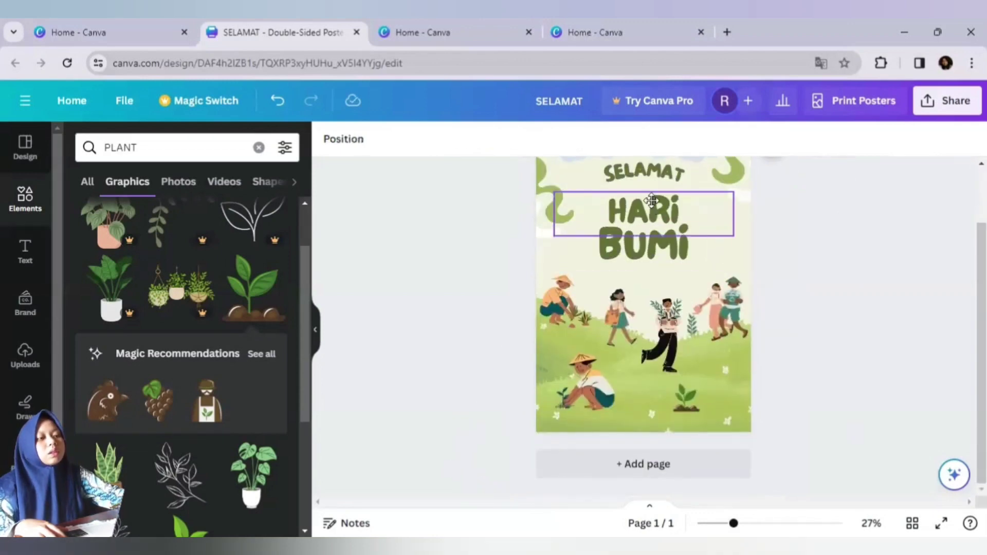
Move the "HARI" and "BUMi" title lines slightly up and to the left, closer to "SELAMAT".
{"action": "left_click_drag", "start_coordinate": [650, 208], "coordinate": [644, 206]}
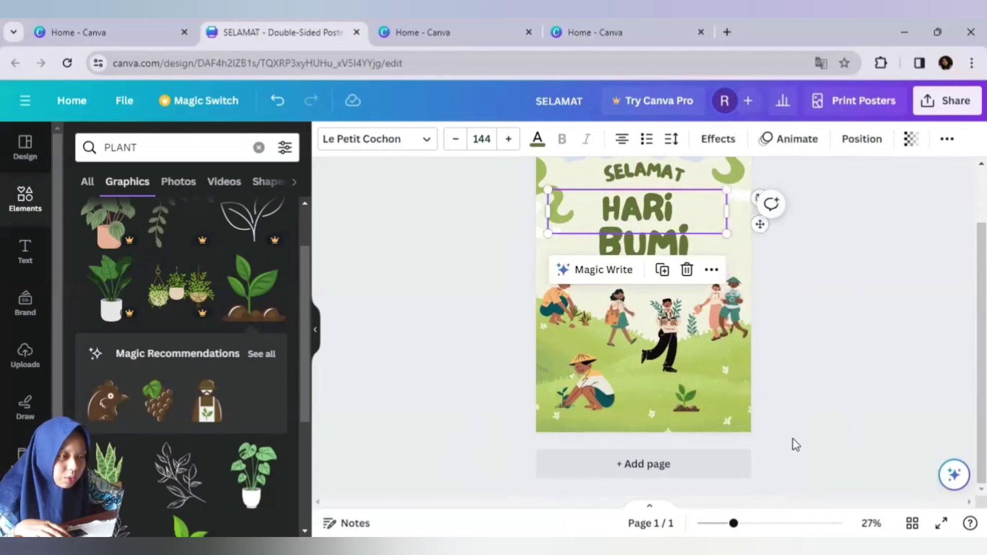
{"action": "mouse_move", "coordinate": [643, 196]}
{"action": "left_mouse_down"}
{"action": "mouse_move", "coordinate": [643, 183]}
{"action": "mouse_move", "coordinate": [647, 191]}
{"action": "left_mouse_up"}
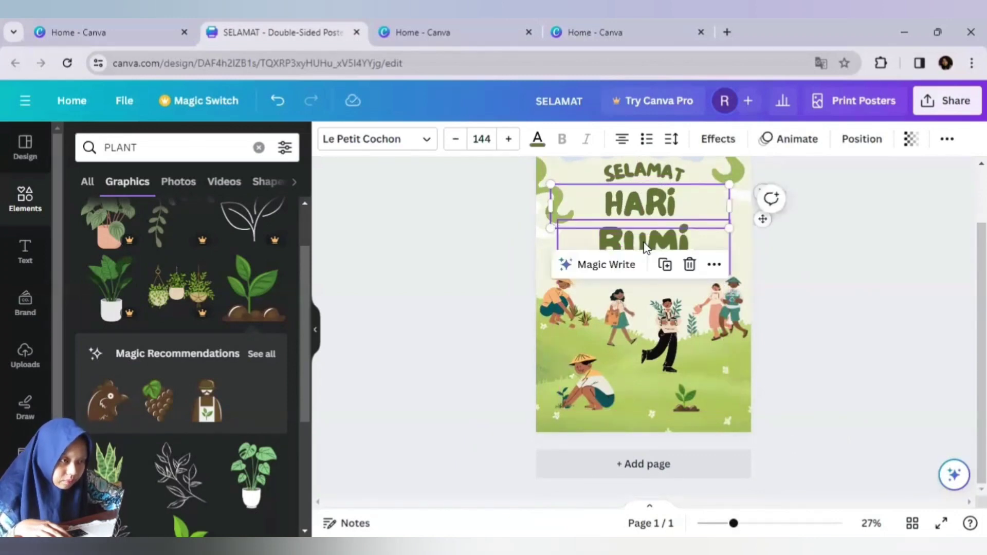
{"action": "left_click", "coordinate": [648, 243]}
{"action": "left_click_drag", "start_coordinate": [648, 242], "coordinate": [645, 234]}
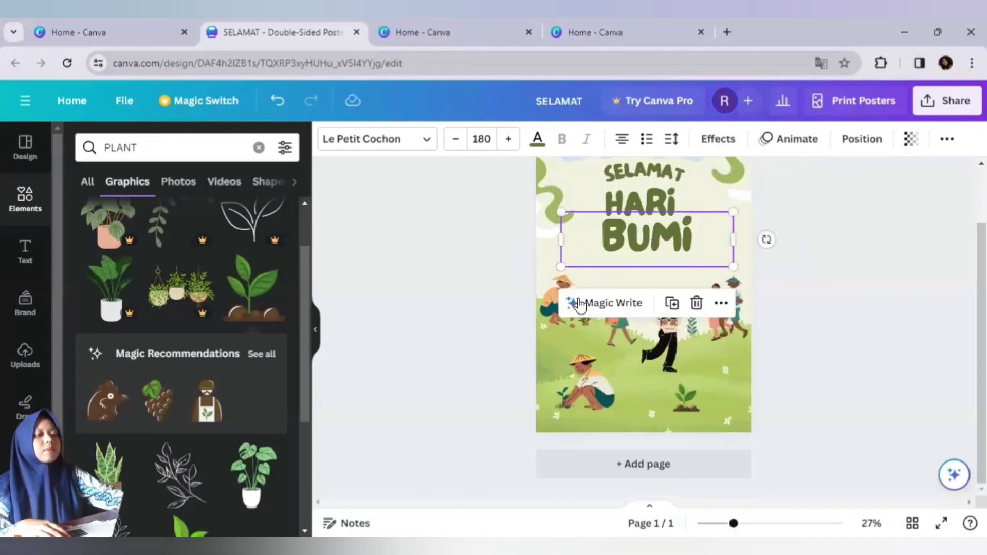
{"action": "scroll", "coordinate": [507, 414], "scroll_direction": "up", "scroll_amount": 2}
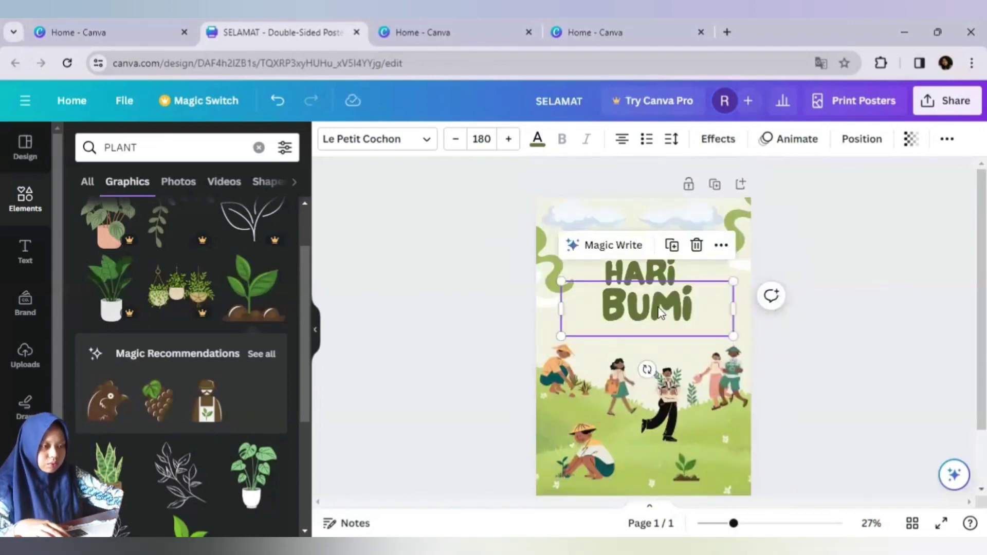
{"action": "left_click_drag", "start_coordinate": [659, 307], "coordinate": [649, 306]}
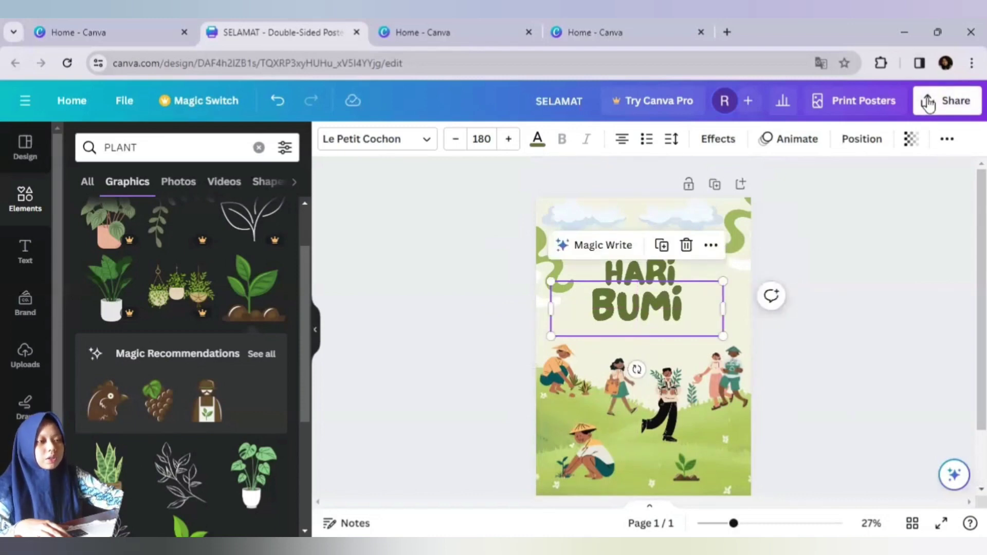
Download the poster as a PNG at size 1 and close its design tab.
{"action": "left_click", "coordinate": [927, 102]}
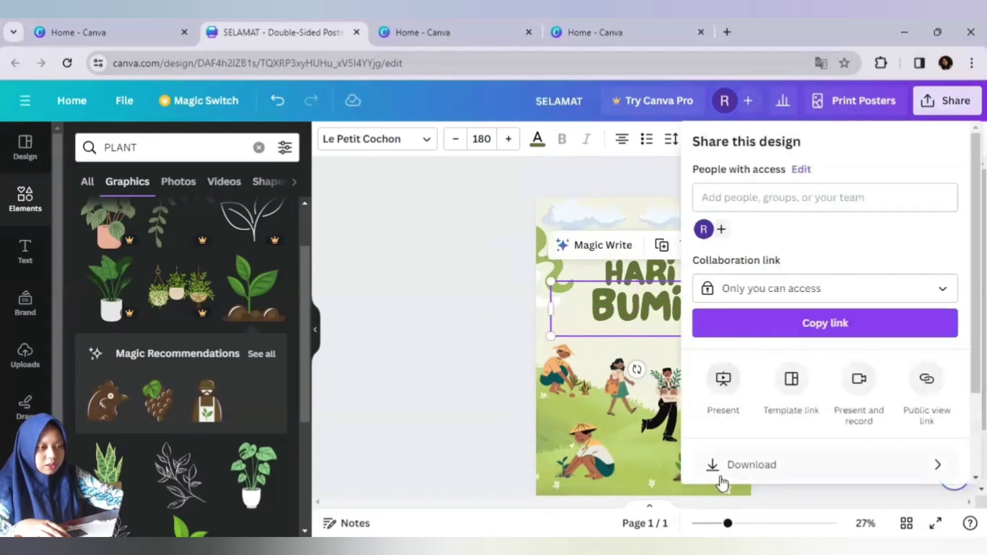
{"action": "left_click", "coordinate": [740, 464]}
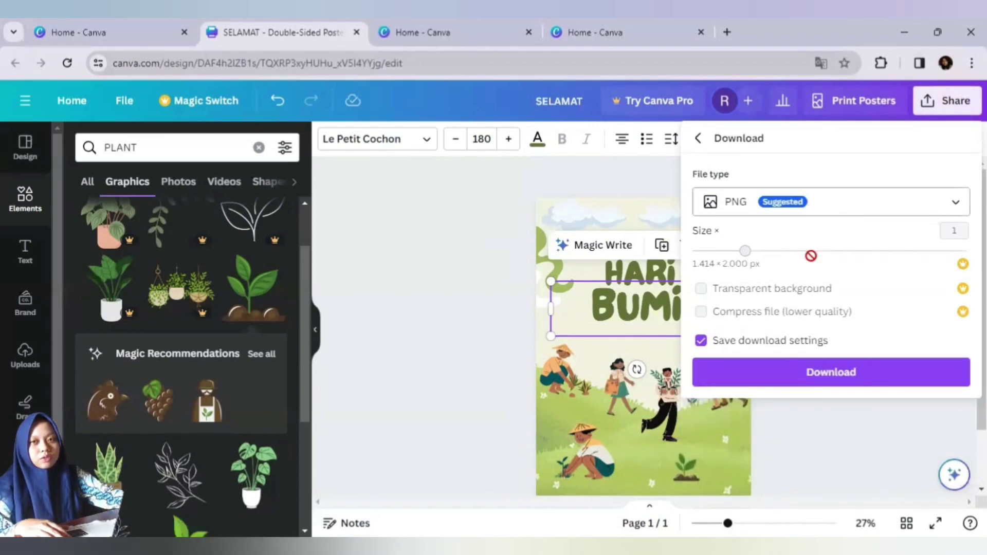
{"action": "left_click", "coordinate": [849, 379]}
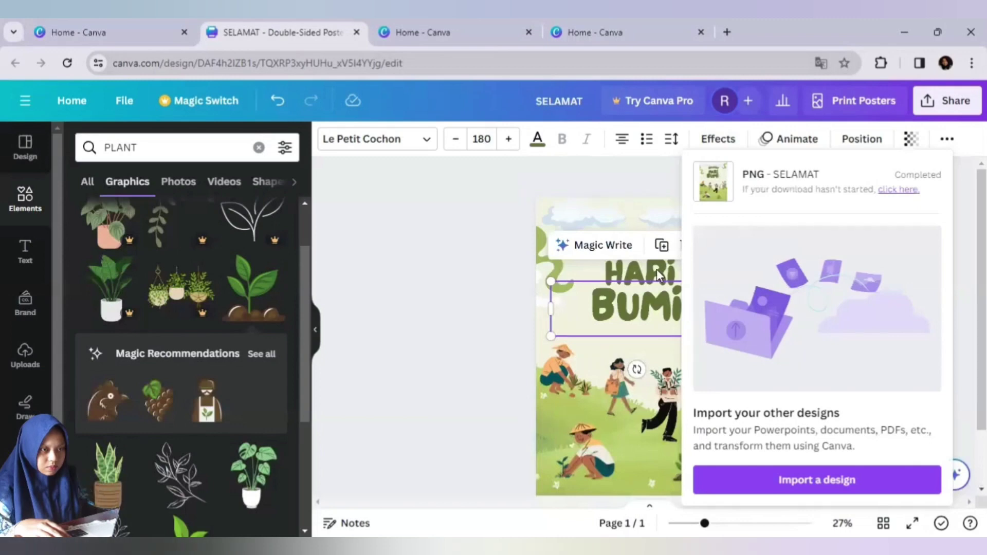
{"action": "left_click", "coordinate": [357, 32]}
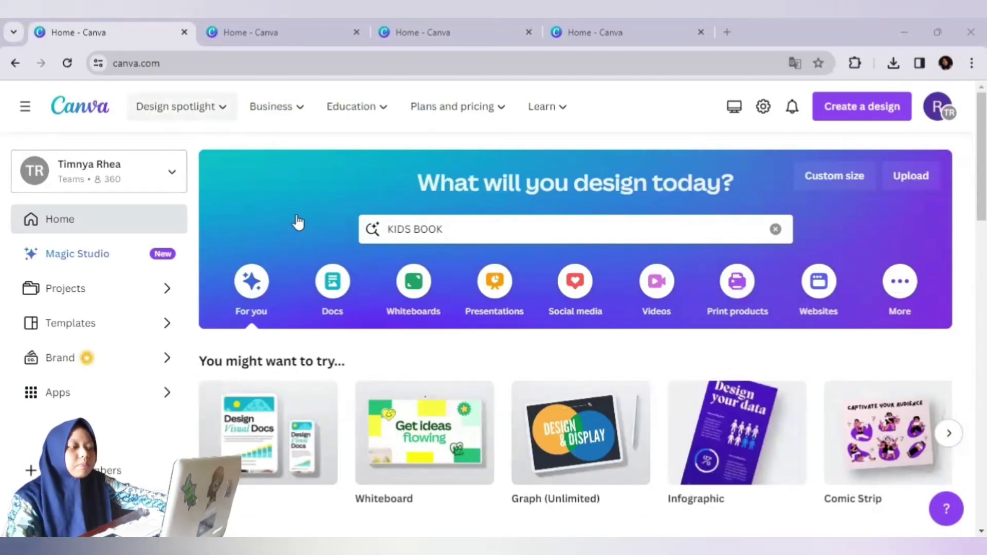
Search the Canva templates for "kids book cover".
{"action": "mouse_move", "coordinate": [185, 110]}
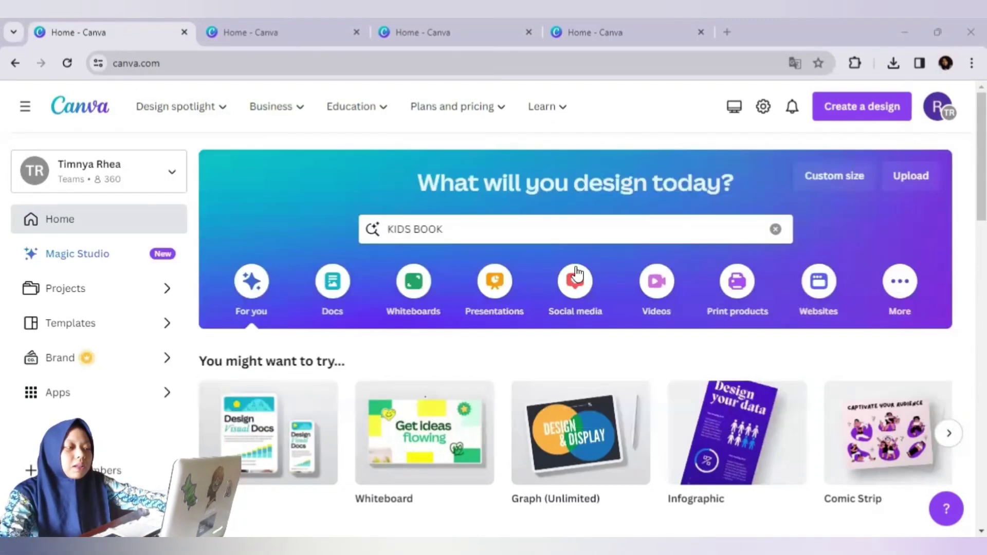
{"action": "left_click", "coordinate": [705, 234]}
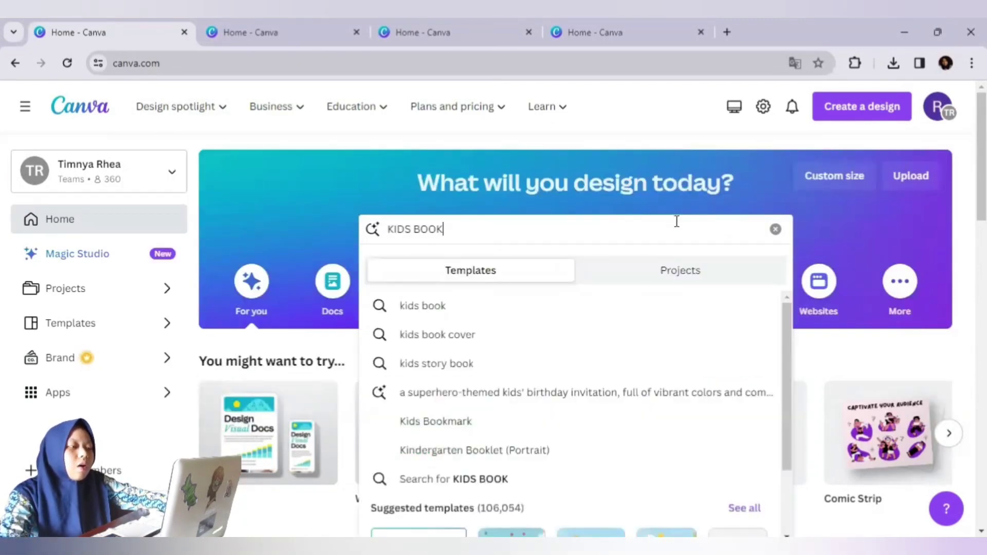
{"action": "left_click", "coordinate": [470, 348]}
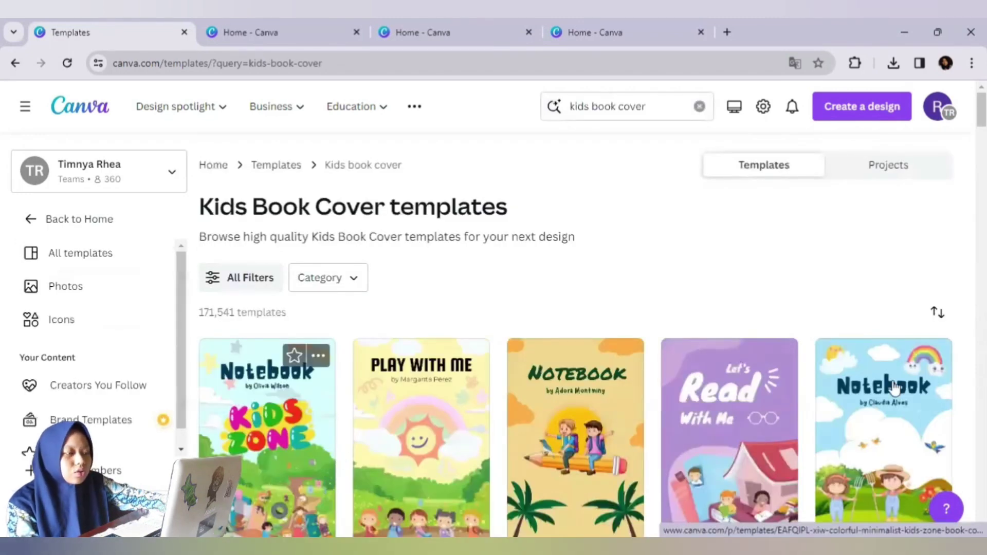
Browse the kids book cover templates to compare their illustrated designs and find a suitable cover.
{"action": "scroll", "coordinate": [656, 360], "scroll_direction": "down", "scroll_amount": 8}
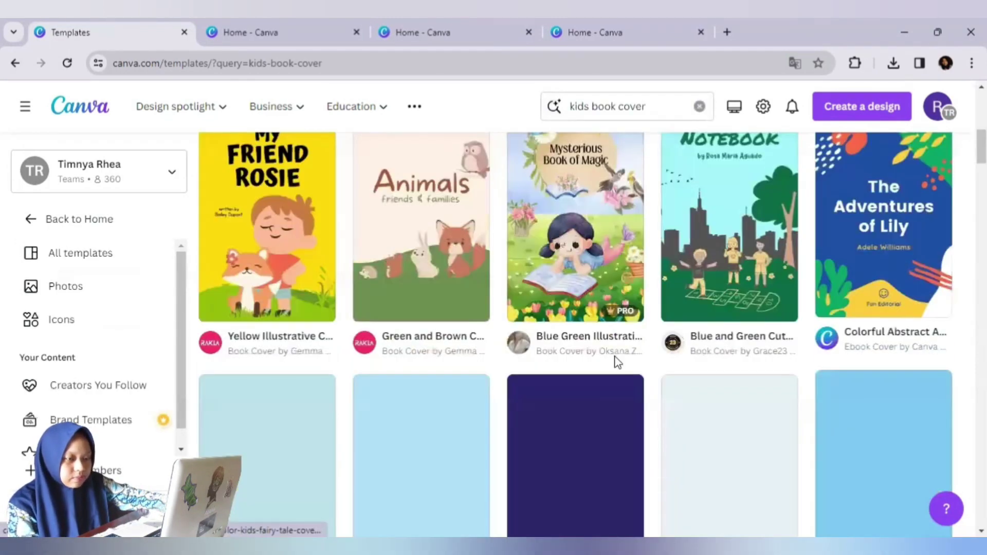
{"action": "scroll", "coordinate": [465, 440], "scroll_direction": "up", "scroll_amount": 9}
{"action": "scroll", "coordinate": [566, 386], "scroll_direction": "down", "scroll_amount": 5}
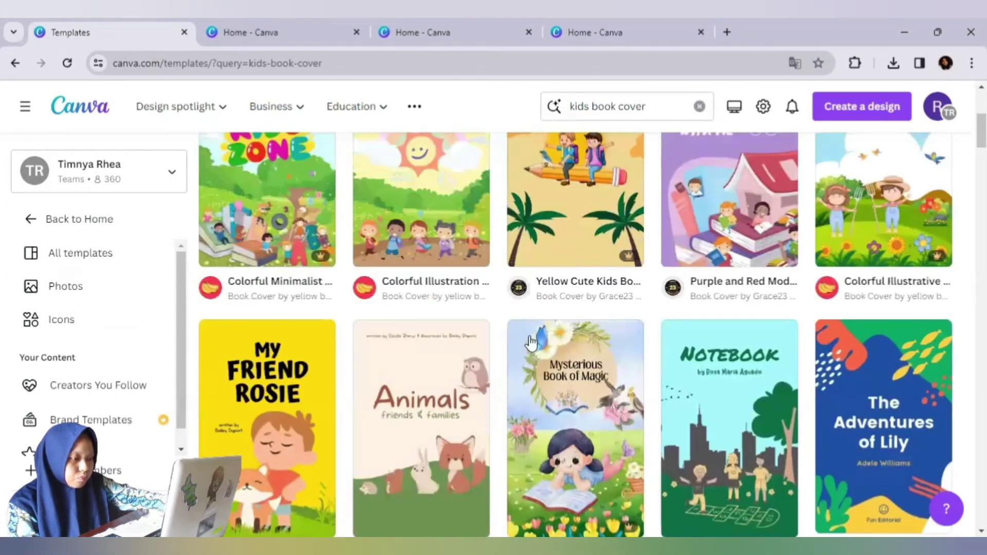
{"action": "scroll", "coordinate": [531, 342], "scroll_direction": "down", "scroll_amount": 6}
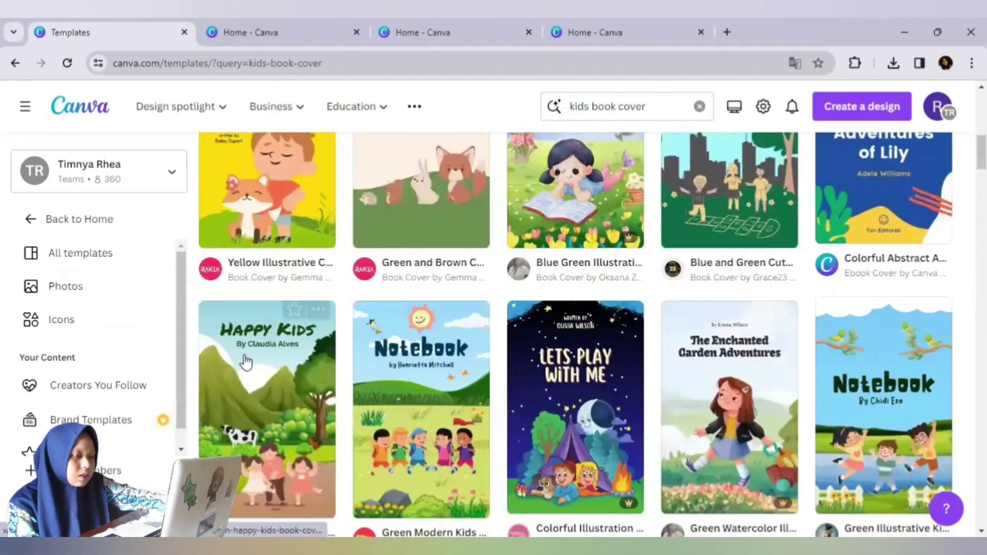
{"action": "scroll", "coordinate": [668, 232], "scroll_direction": "down", "scroll_amount": 3}
{"action": "mouse_move", "coordinate": [354, 106]}
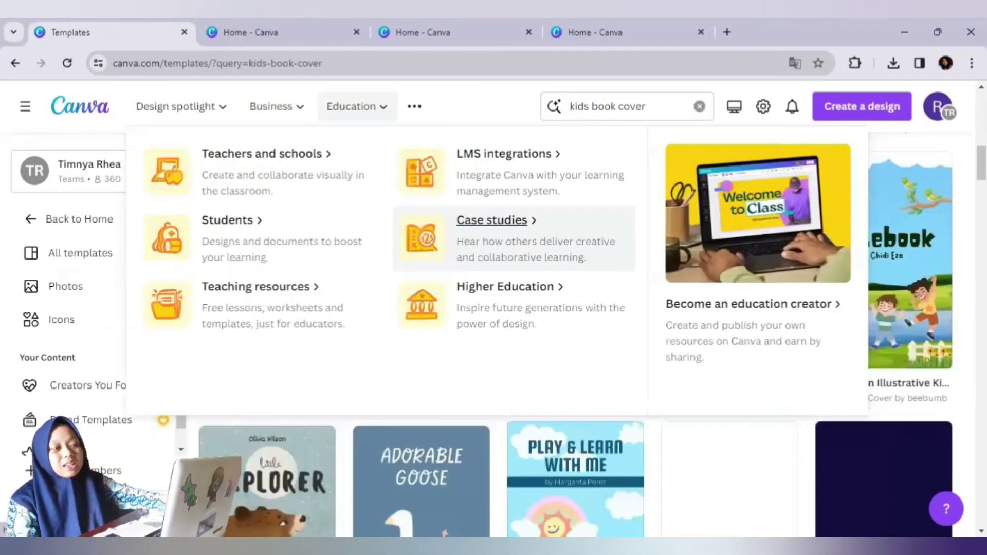
{"action": "scroll", "coordinate": [373, 318], "scroll_direction": "up", "scroll_amount": 3}
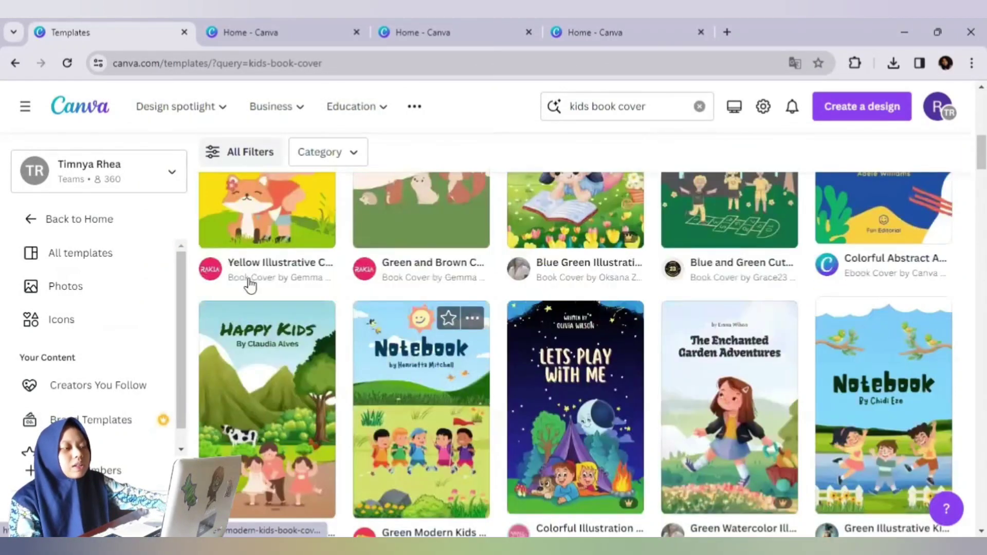
{"action": "scroll", "coordinate": [432, 329], "scroll_direction": "up", "scroll_amount": 3}
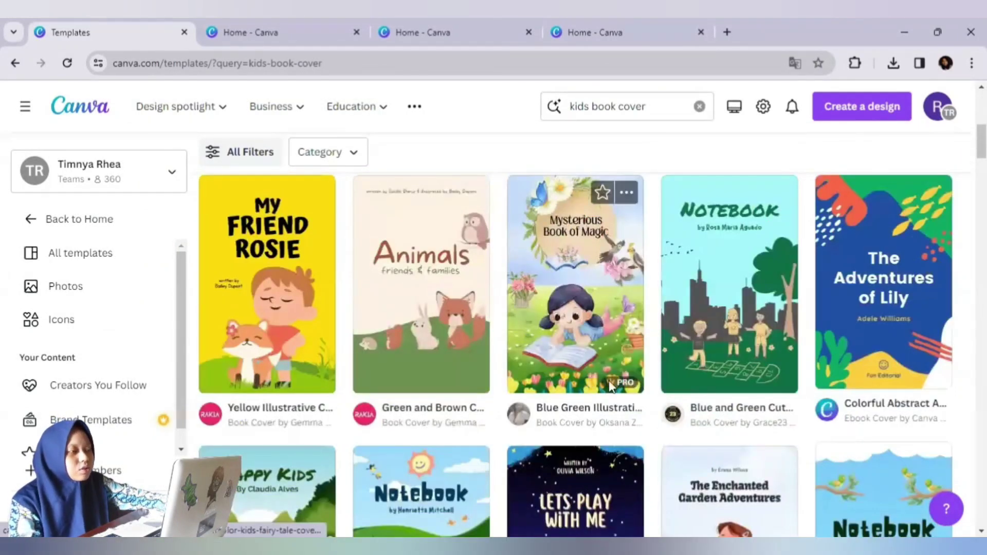
{"action": "scroll", "coordinate": [648, 360], "scroll_direction": "up", "scroll_amount": 3}
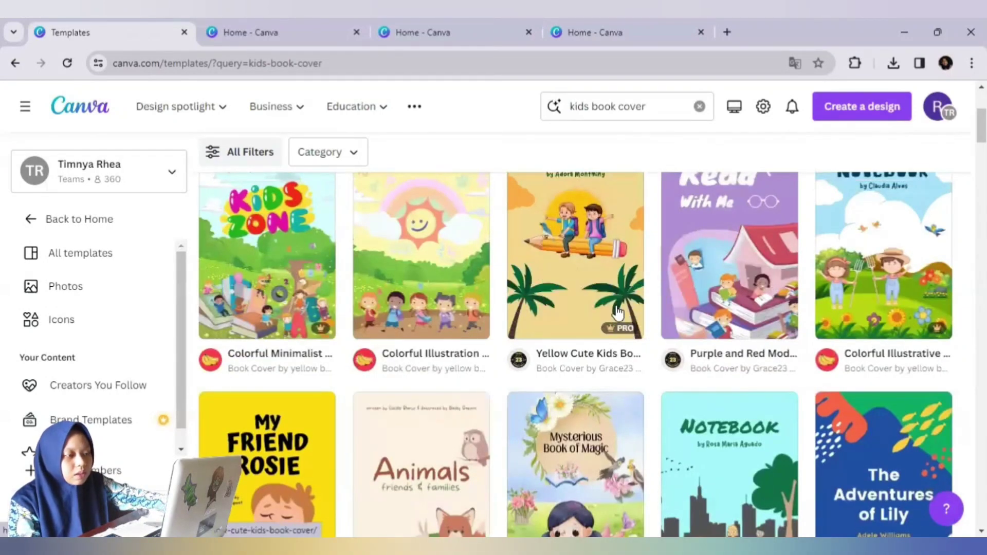
{"action": "scroll", "coordinate": [498, 321], "scroll_direction": "down", "scroll_amount": 10}
{"action": "scroll", "coordinate": [320, 383], "scroll_direction": "up", "scroll_amount": 3}
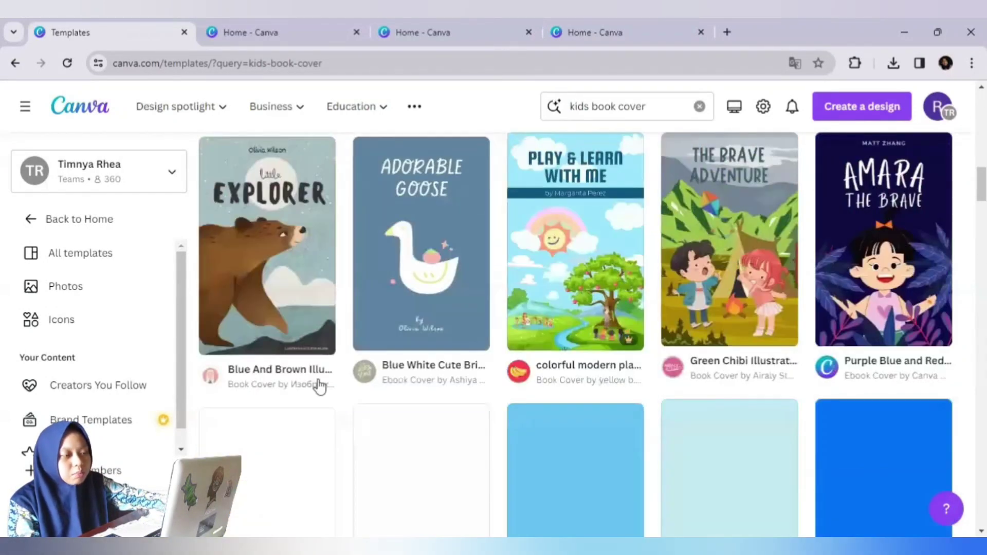
{"action": "scroll", "coordinate": [360, 309], "scroll_direction": "up", "scroll_amount": 3}
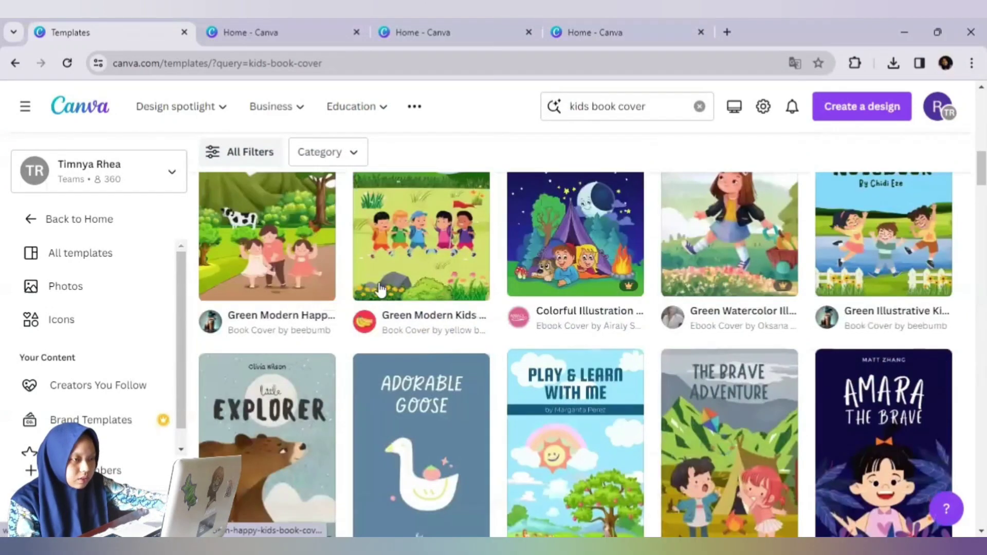
{"action": "scroll", "coordinate": [564, 260], "scroll_direction": "up", "scroll_amount": 2}
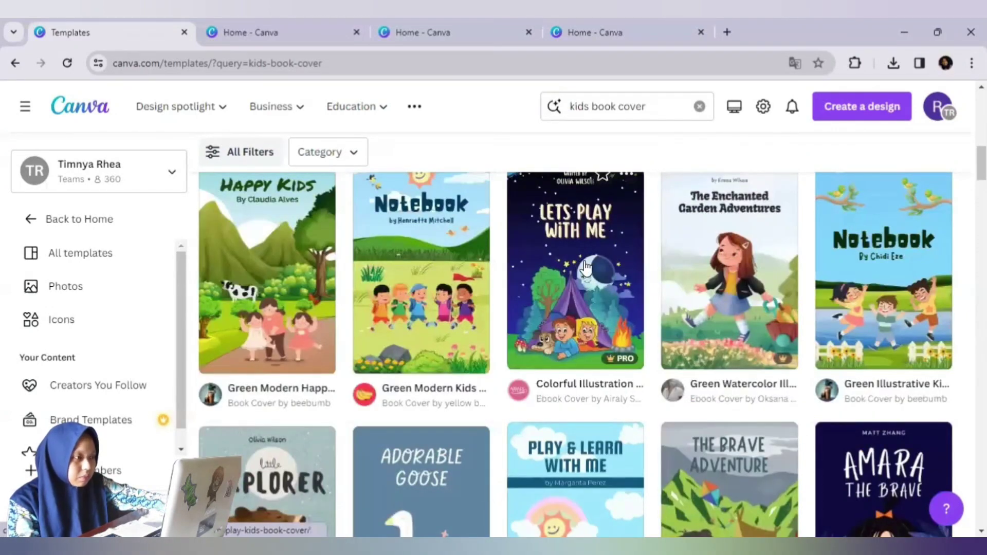
{"action": "scroll", "coordinate": [582, 268], "scroll_direction": "up", "scroll_amount": 2}
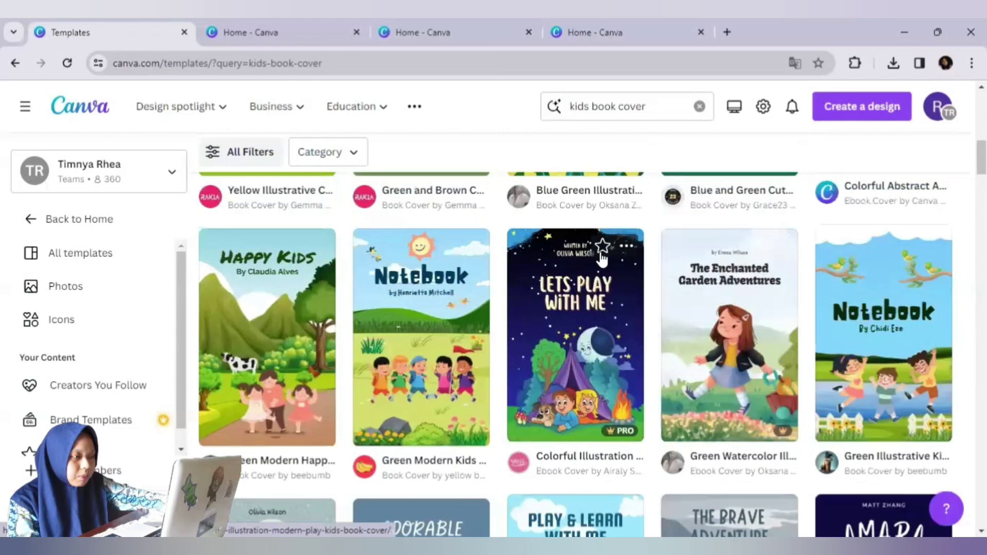
Open the "Colorful Illustration Modern Play Kids Book Cover" template for customization.
{"action": "left_click", "coordinate": [561, 280]}
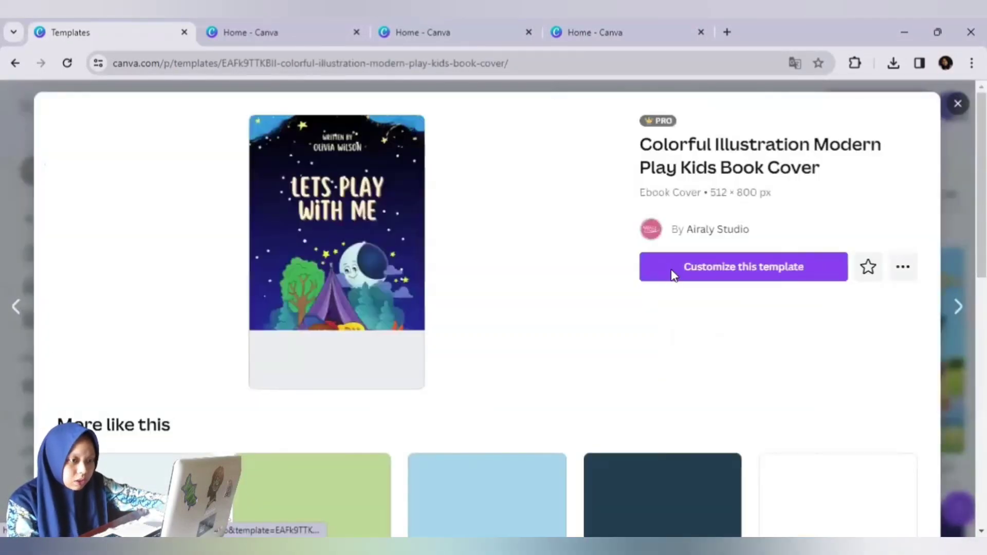
{"action": "left_click", "coordinate": [672, 276]}
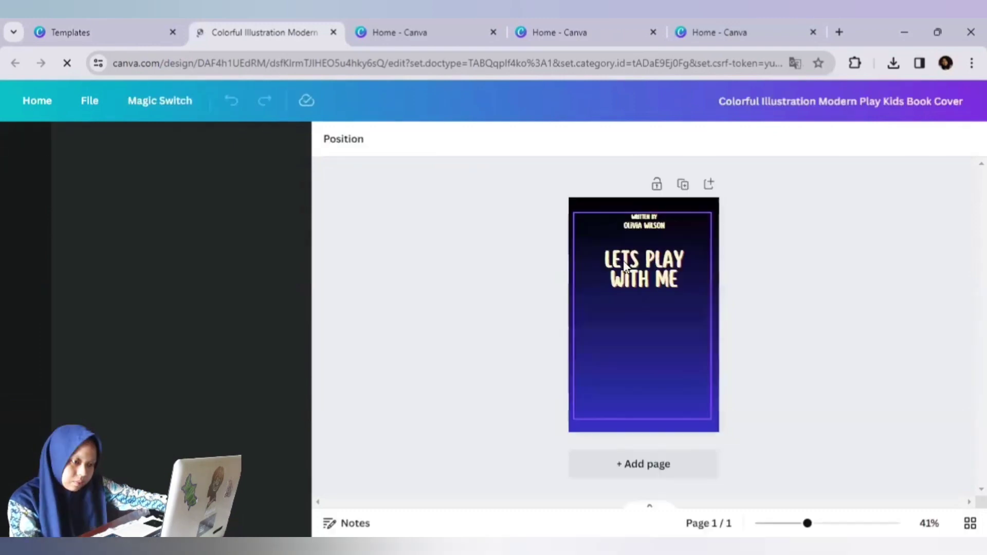
Replace the cover title "LETS PLAY WITH ME" with "MODUL AJAR" on two lines.
{"action": "left_click", "coordinate": [816, 518]}
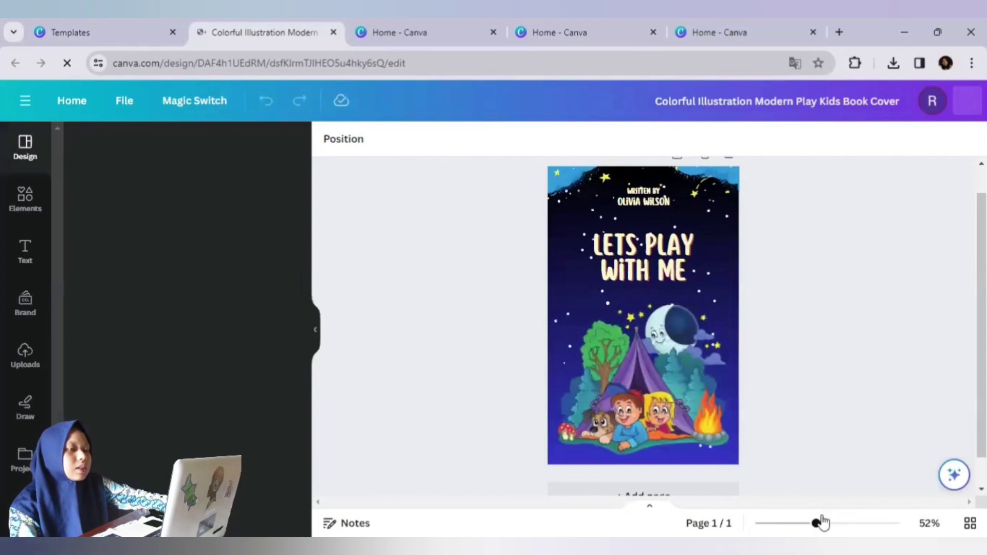
{"action": "left_click_drag", "start_coordinate": [816, 523], "coordinate": [835, 523]}
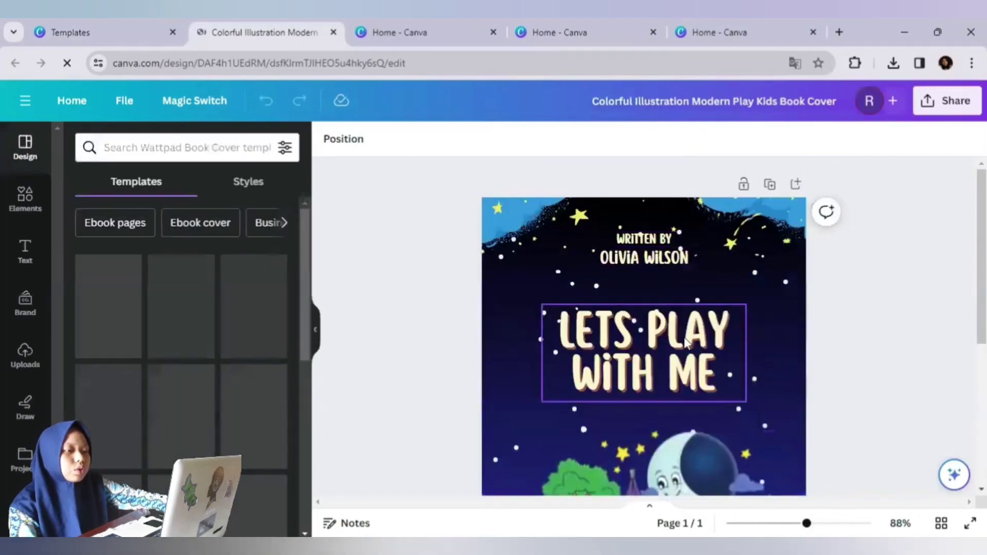
{"action": "left_click", "coordinate": [703, 354]}
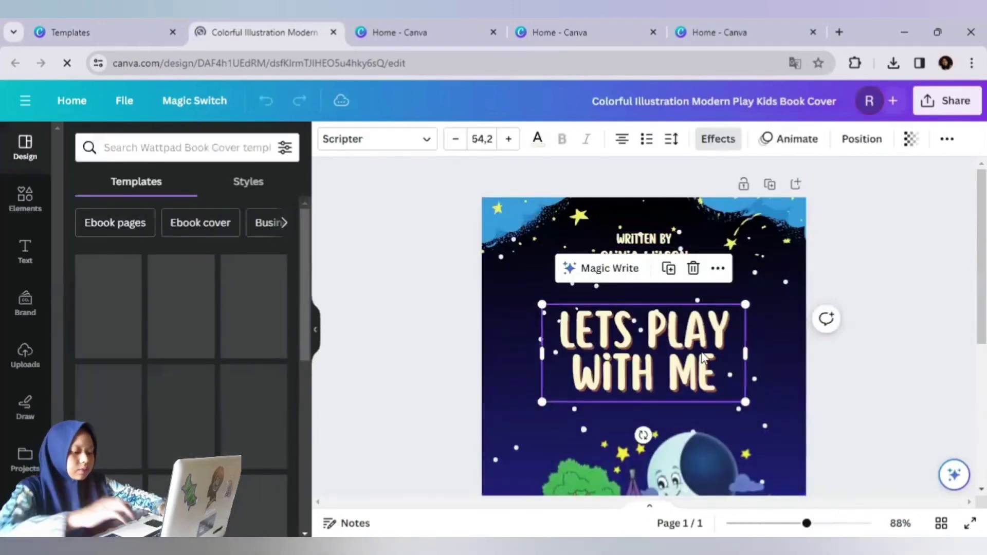
{"action": "double_click", "coordinate": [671, 315]}
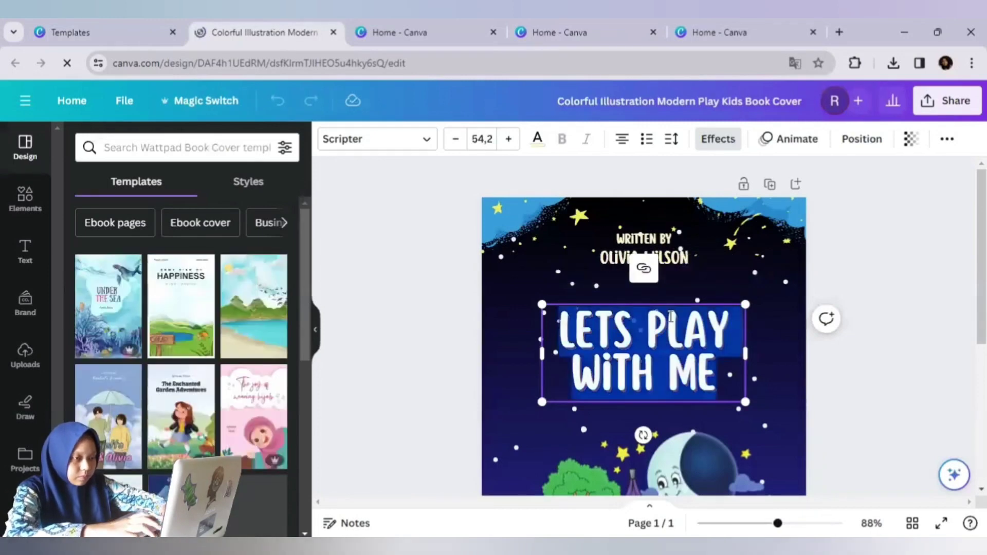
{"action": "type", "text": "MODU"}
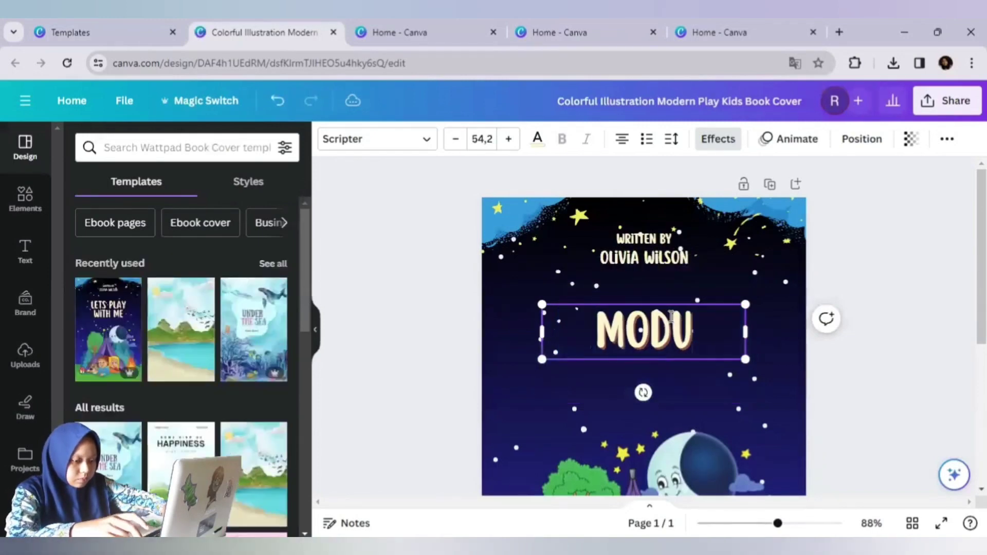
{"action": "type", "text": "L"}
{"action": "key", "text": "Return"}
{"action": "type", "text": "A"}
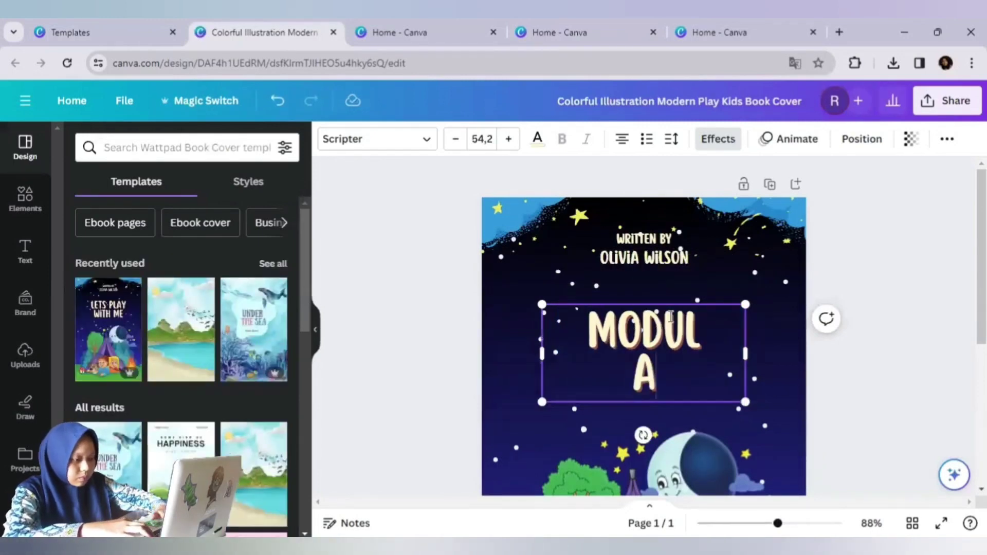
{"action": "type", "text": "JAR"}
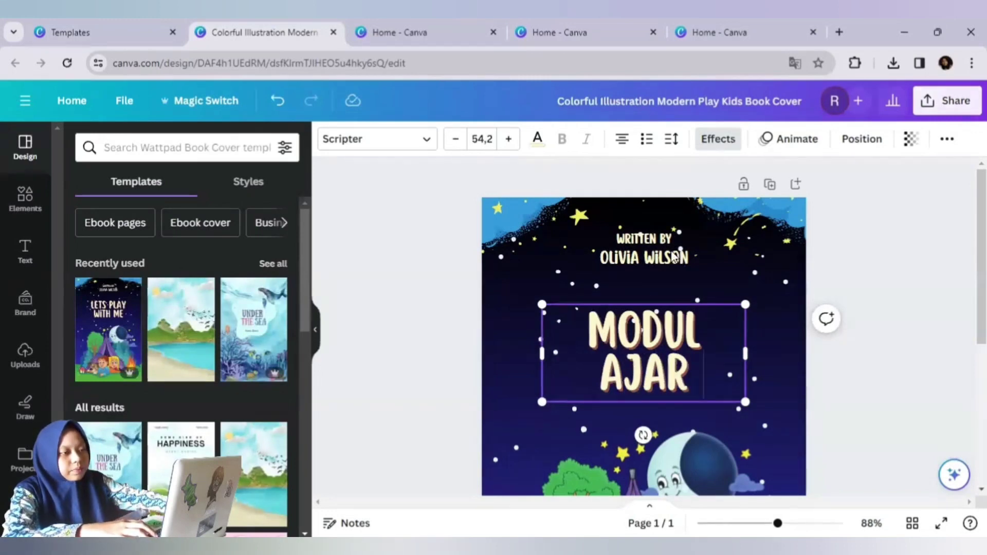
Replace the author name below "WRITTEN BY" with "KELOMPOK 4".
{"action": "left_click", "coordinate": [684, 252]}
{"action": "double_click", "coordinate": [687, 255]}
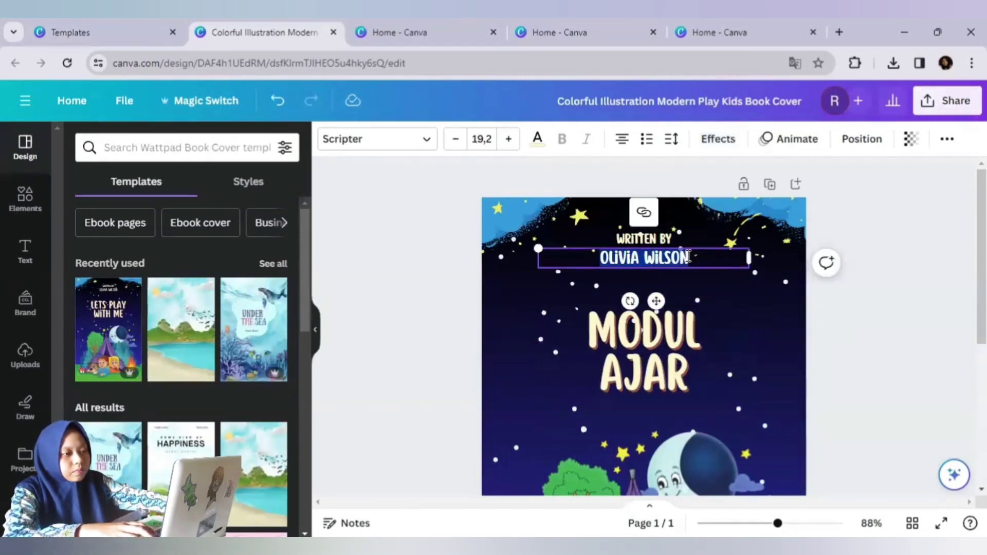
{"action": "type", "text": "KELOM"}
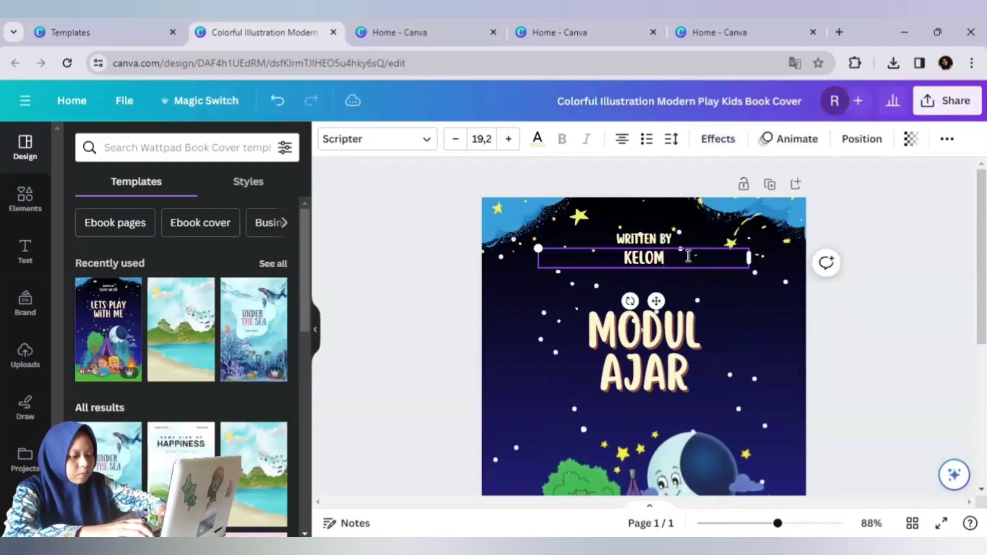
{"action": "type", "text": "POK 4"}
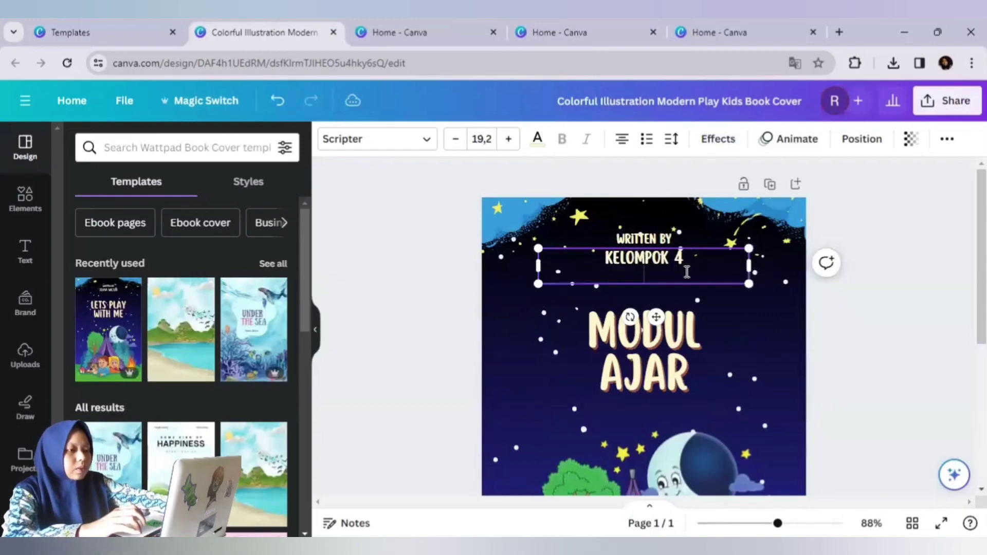
Duplicate the finished cover page as a second page.
{"action": "scroll", "coordinate": [694, 319], "scroll_direction": "down", "scroll_amount": 5}
{"action": "scroll", "coordinate": [685, 384], "scroll_direction": "up", "scroll_amount": 5}
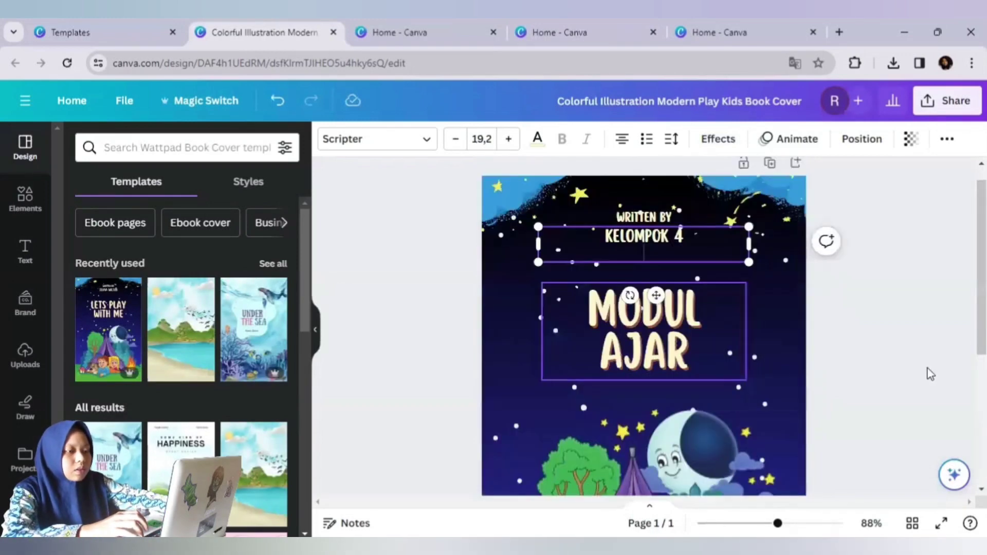
{"action": "left_click", "coordinate": [766, 523]}
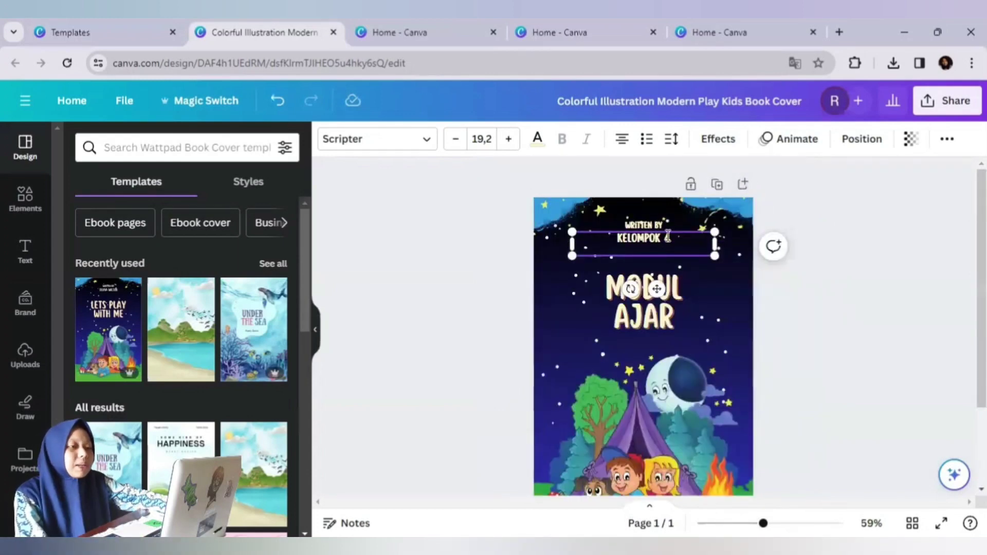
{"action": "left_click", "coordinate": [718, 185]}
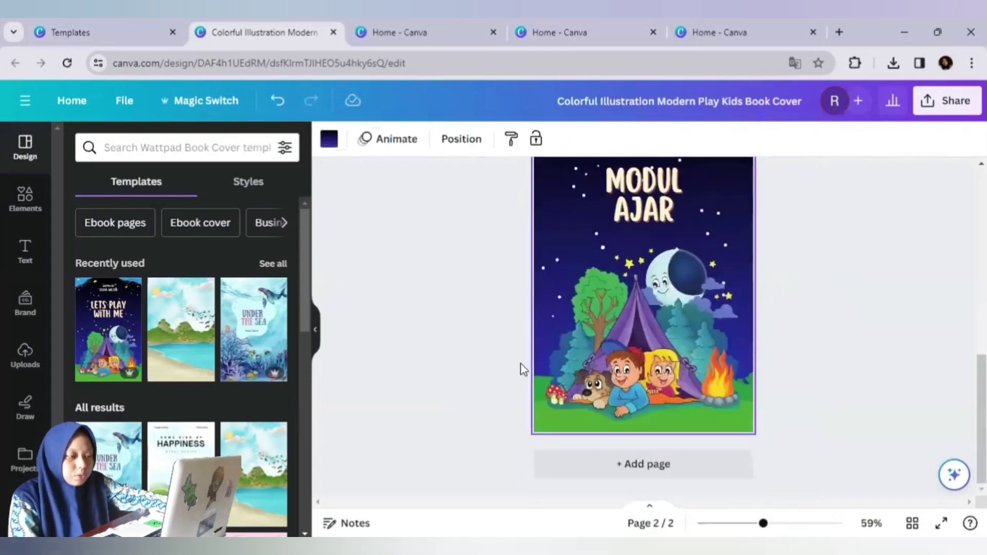
Delete all text and illustrations from page 2, keeping only its dark blue gradient background.
{"action": "scroll", "coordinate": [649, 304], "scroll_direction": "up", "scroll_amount": 3}
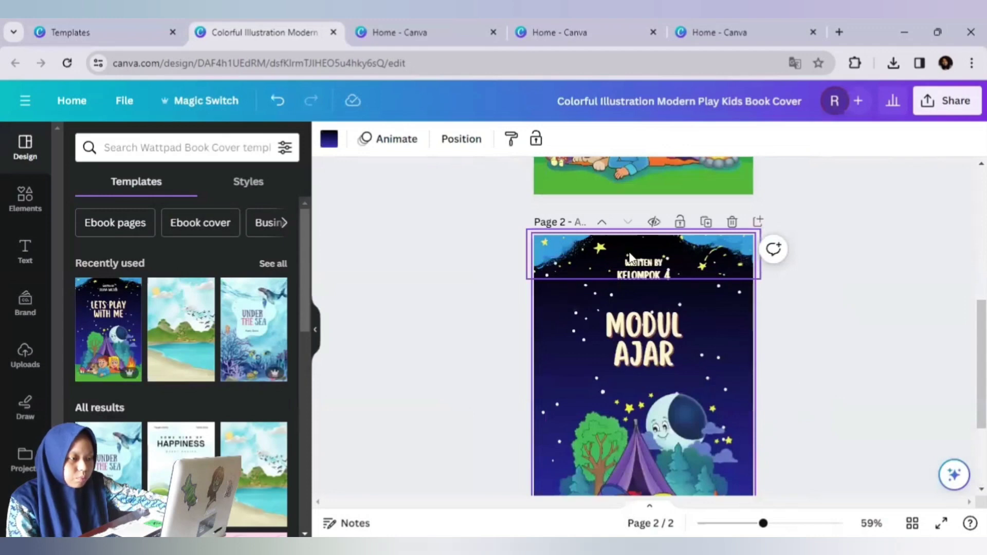
{"action": "left_click_drag", "start_coordinate": [630, 257], "coordinate": [615, 246]}
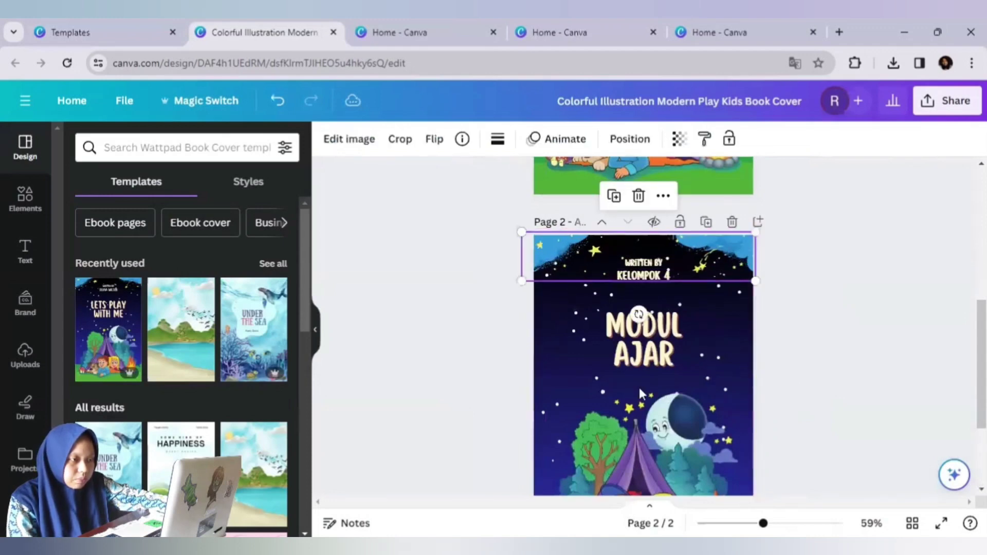
{"action": "scroll", "coordinate": [640, 387], "scroll_direction": "down", "scroll_amount": 2}
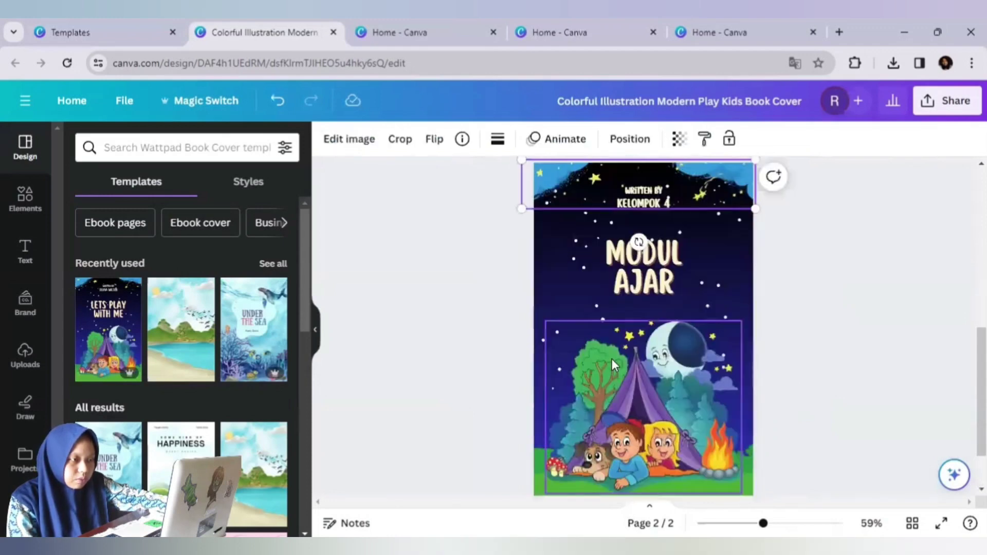
{"action": "left_click", "coordinate": [575, 297]}
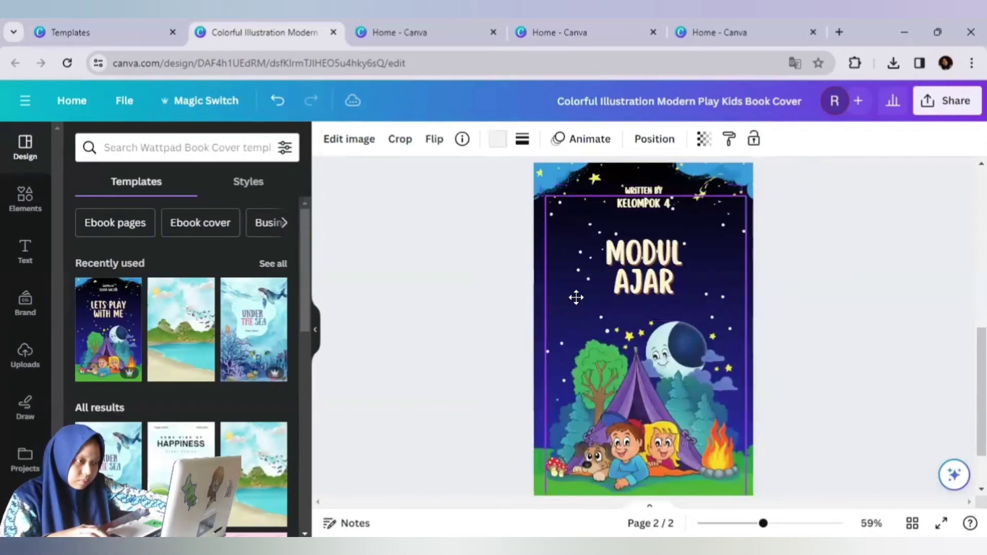
{"action": "key", "text": "ctrl+a"}
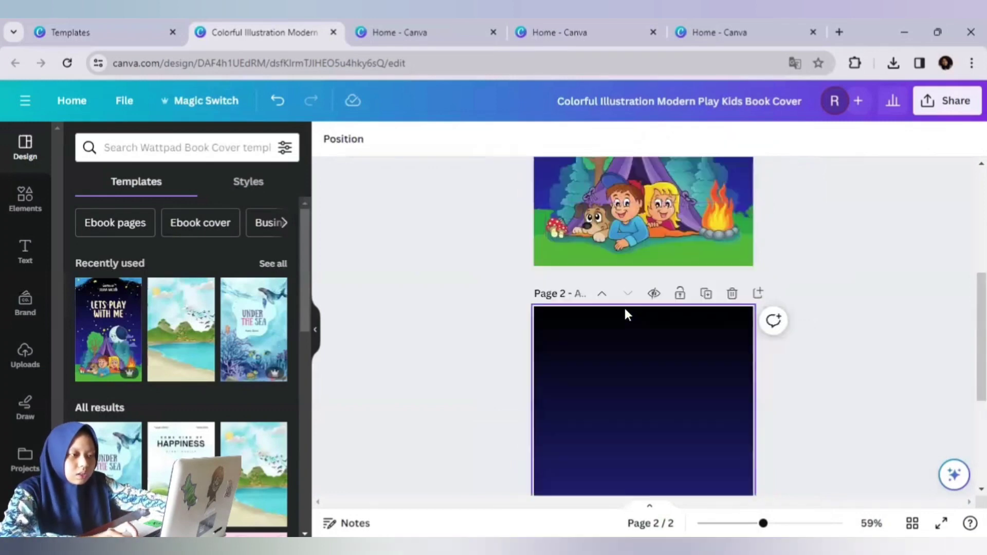
{"action": "key", "text": "Delete"}
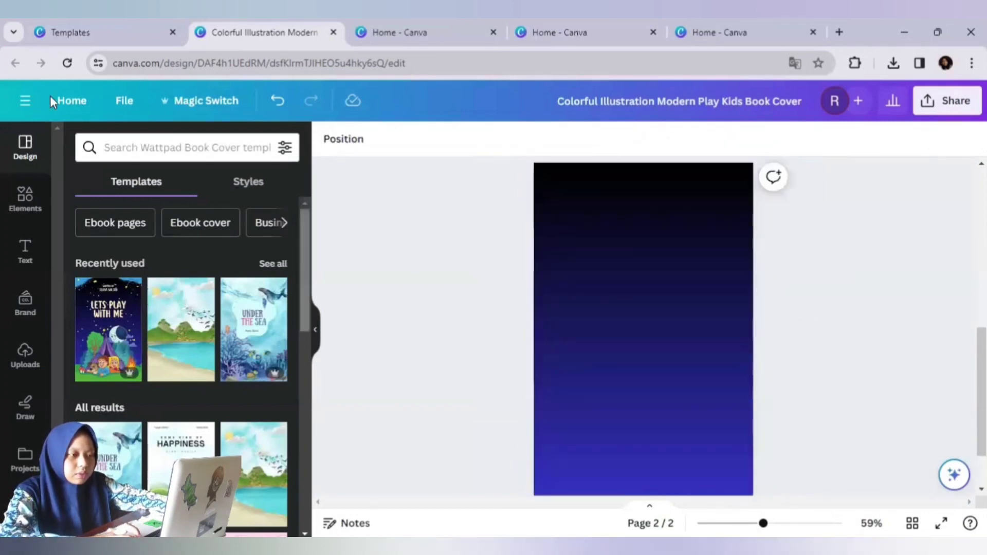
Search the elements for "square shape" and add the rounded square from the shapes to page 2.
{"action": "left_click", "coordinate": [23, 198]}
{"action": "left_click", "coordinate": [125, 146]}
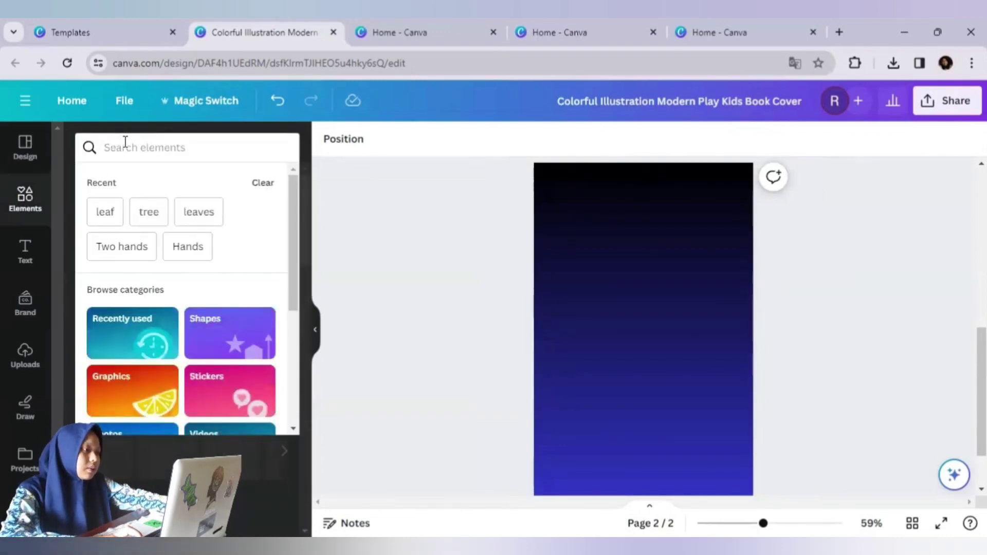
{"action": "type", "text": "shape"}
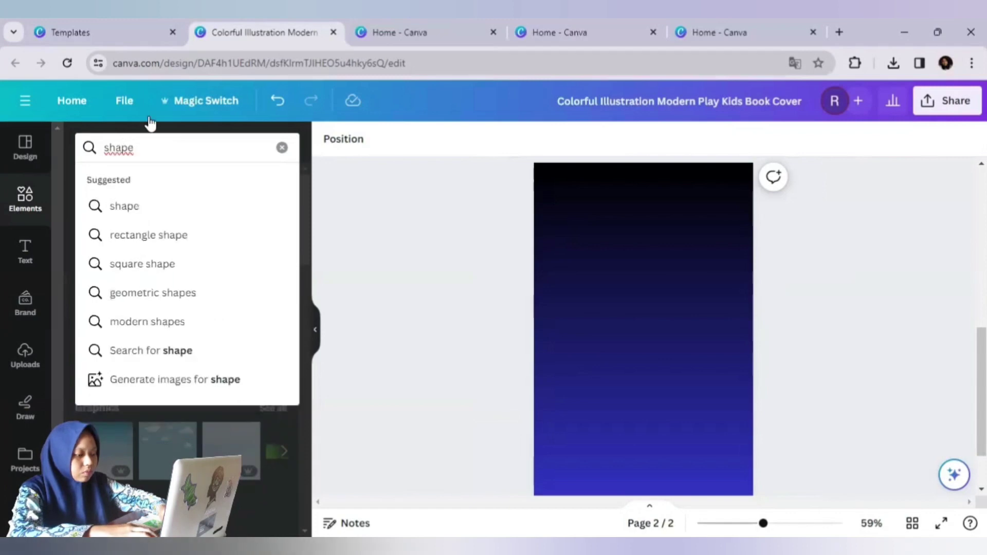
{"action": "left_click", "coordinate": [147, 270]}
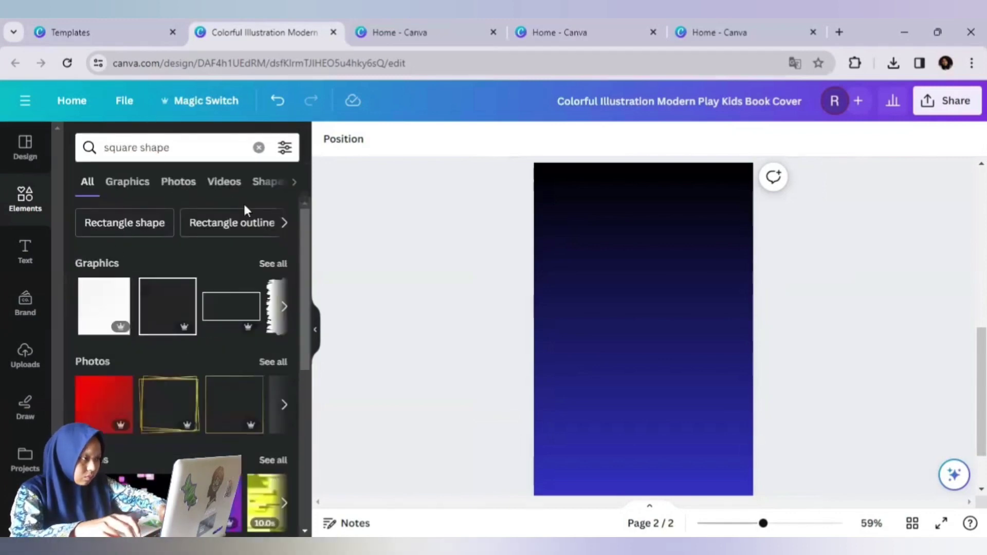
{"action": "left_click", "coordinate": [266, 182]}
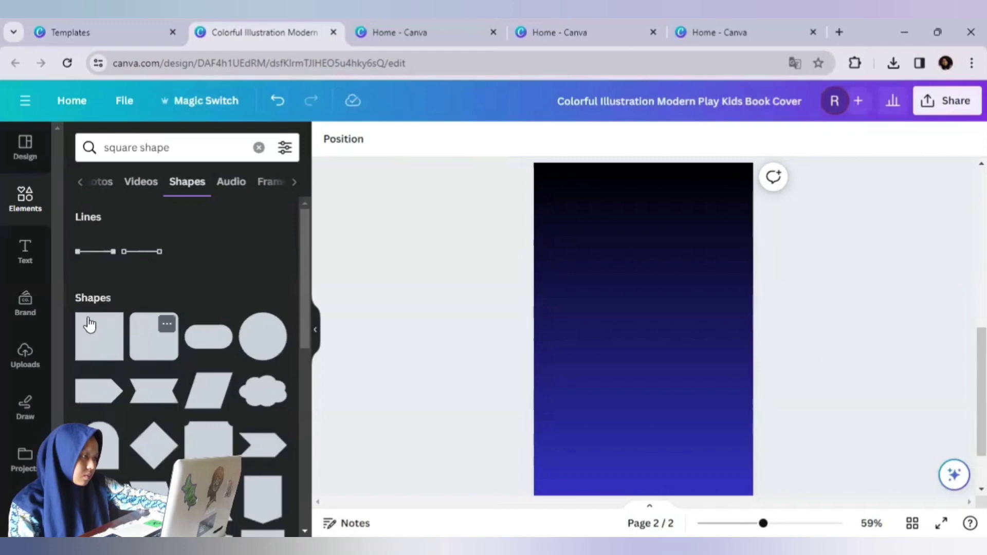
{"action": "scroll", "coordinate": [103, 360], "scroll_direction": "down", "scroll_amount": 2}
{"action": "scroll", "coordinate": [129, 432], "scroll_direction": "down", "scroll_amount": 2}
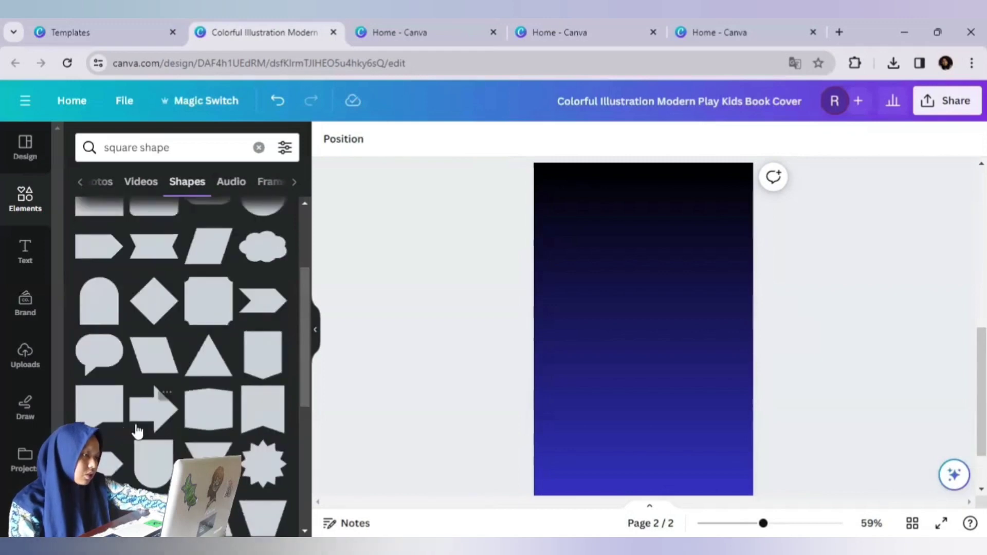
{"action": "scroll", "coordinate": [136, 432], "scroll_direction": "down", "scroll_amount": 2}
{"action": "scroll", "coordinate": [140, 431], "scroll_direction": "down", "scroll_amount": 2}
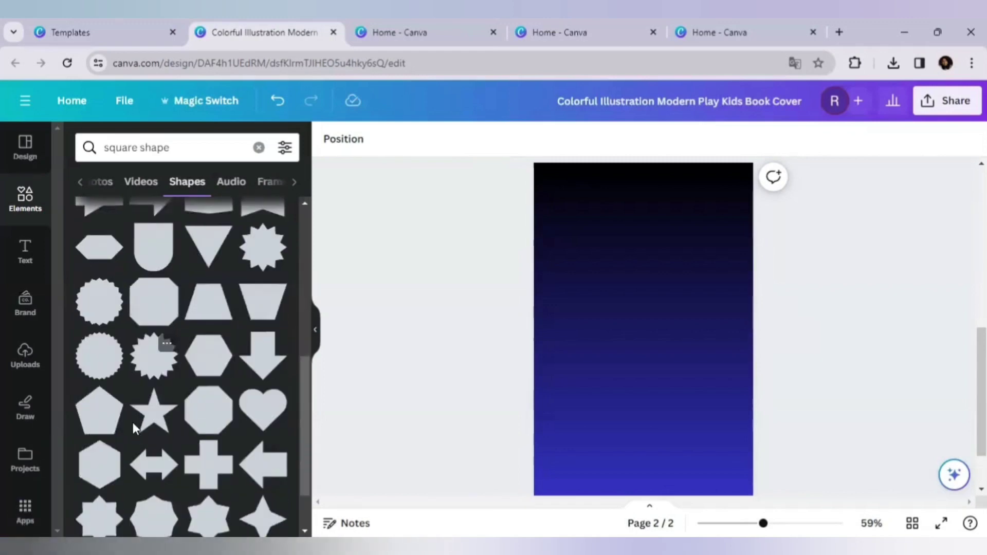
{"action": "scroll", "coordinate": [138, 411], "scroll_direction": "down", "scroll_amount": 1}
{"action": "scroll", "coordinate": [152, 339], "scroll_direction": "up", "scroll_amount": 10}
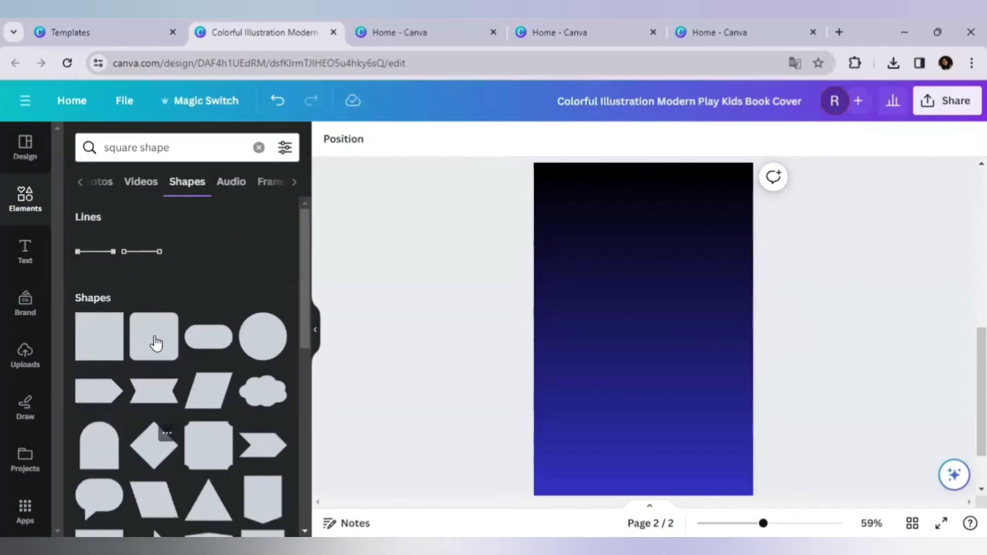
{"action": "left_click", "coordinate": [155, 342]}
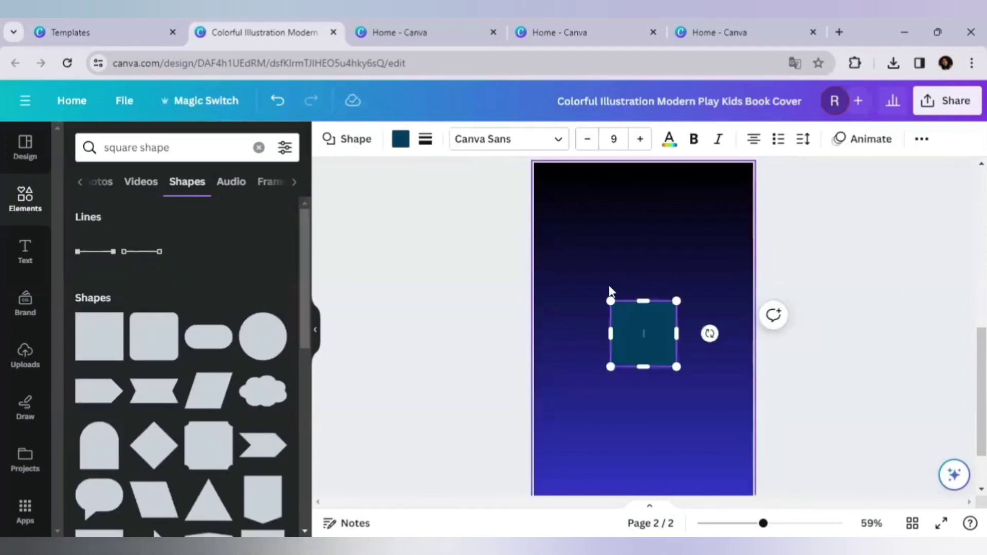
Enlarge the rounded square into a tall panel about 414 wide by 686 high and centre it horizontally on page 2.
{"action": "left_click_drag", "start_coordinate": [586, 243], "coordinate": [571, 211]}
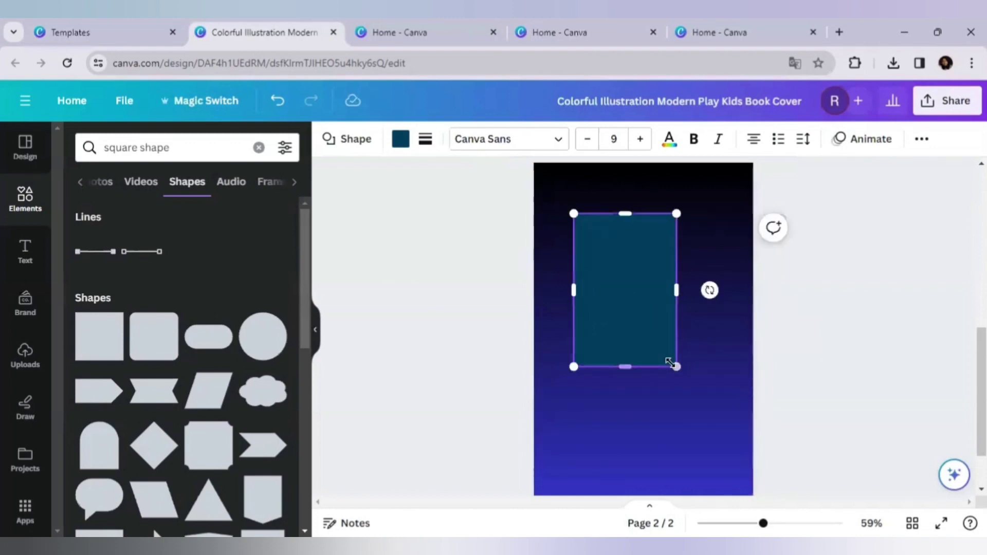
{"action": "left_click", "coordinate": [679, 372]}
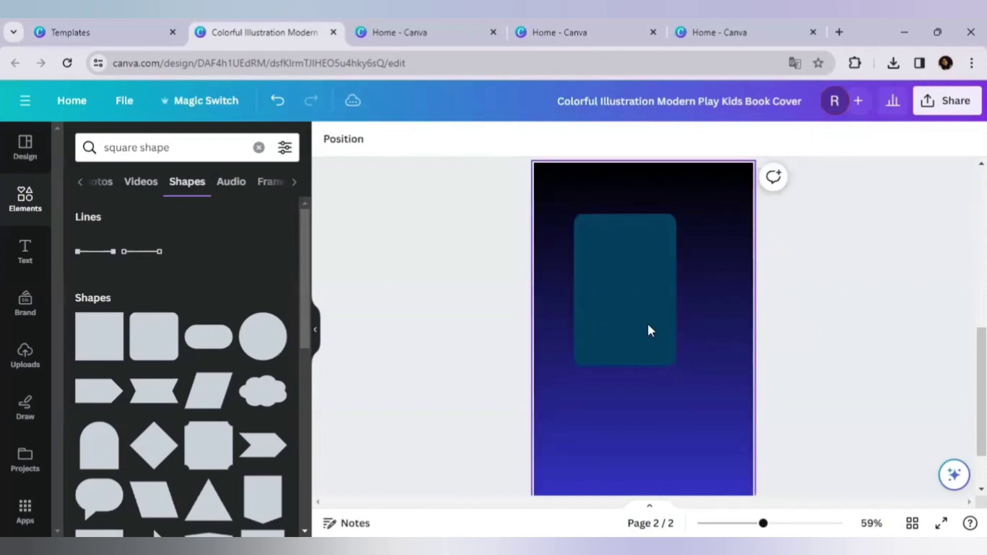
{"action": "left_click", "coordinate": [669, 346]}
{"action": "left_click", "coordinate": [679, 363]}
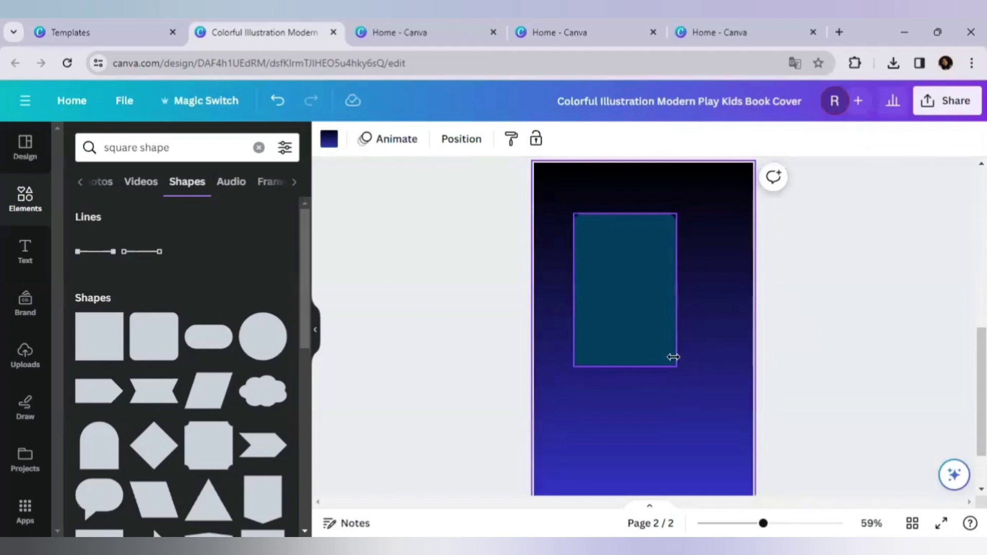
{"action": "left_click", "coordinate": [673, 356]}
{"action": "left_click_drag", "start_coordinate": [723, 420], "coordinate": [720, 419]}
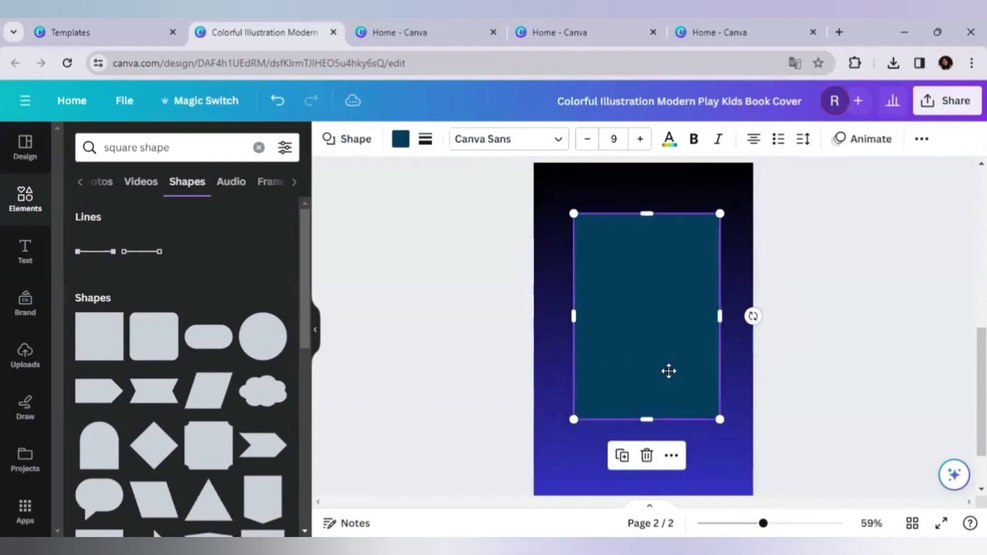
{"action": "left_click_drag", "start_coordinate": [668, 371], "coordinate": [634, 388]}
{"action": "left_click_drag", "start_coordinate": [575, 275], "coordinate": [544, 189]}
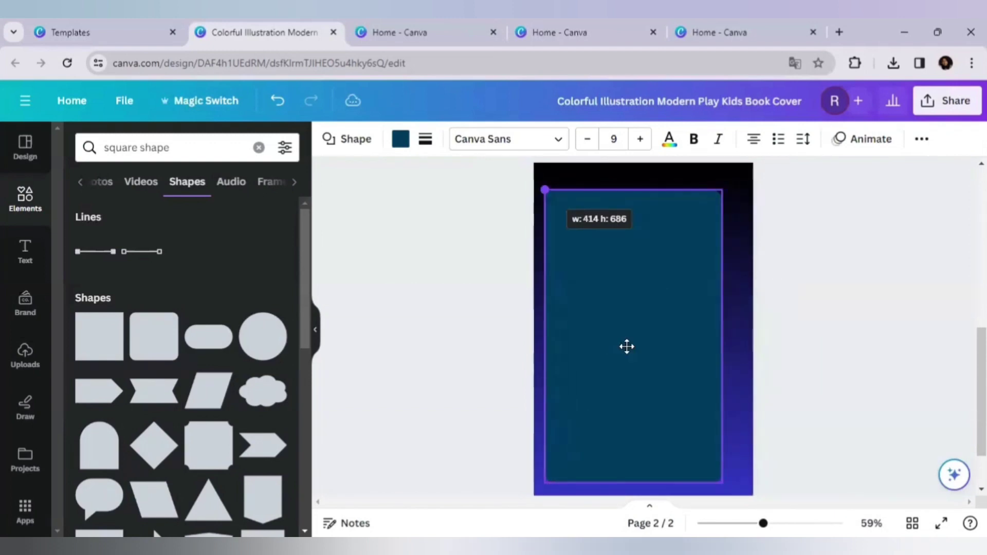
{"action": "mouse_move", "coordinate": [627, 347]}
{"action": "left_mouse_down"}
{"action": "mouse_move", "coordinate": [643, 371]}
{"action": "mouse_move", "coordinate": [632, 356]}
{"action": "left_mouse_up"}
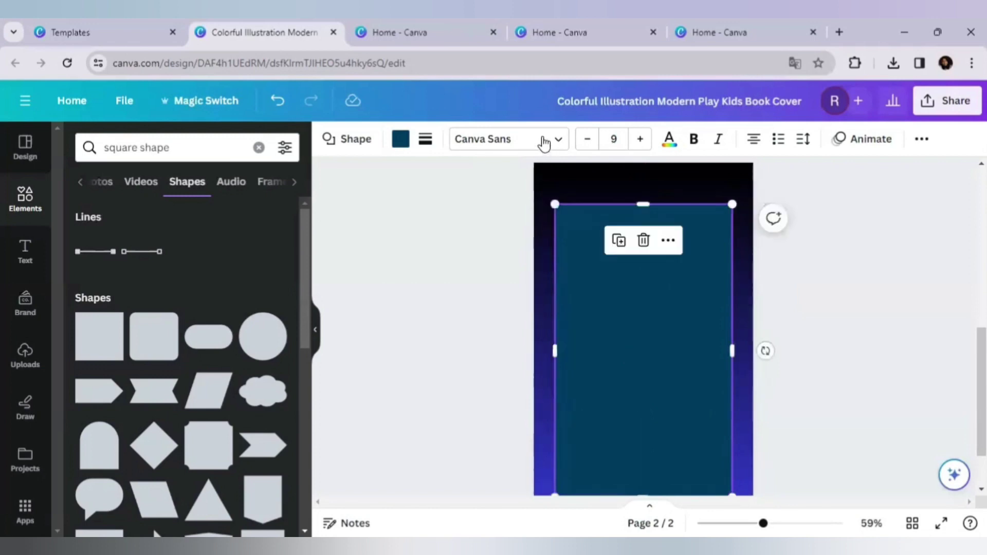
Try a white and a medium grey fill on the rounded panel.
{"action": "left_click", "coordinate": [399, 140]}
{"action": "left_click", "coordinate": [156, 264]}
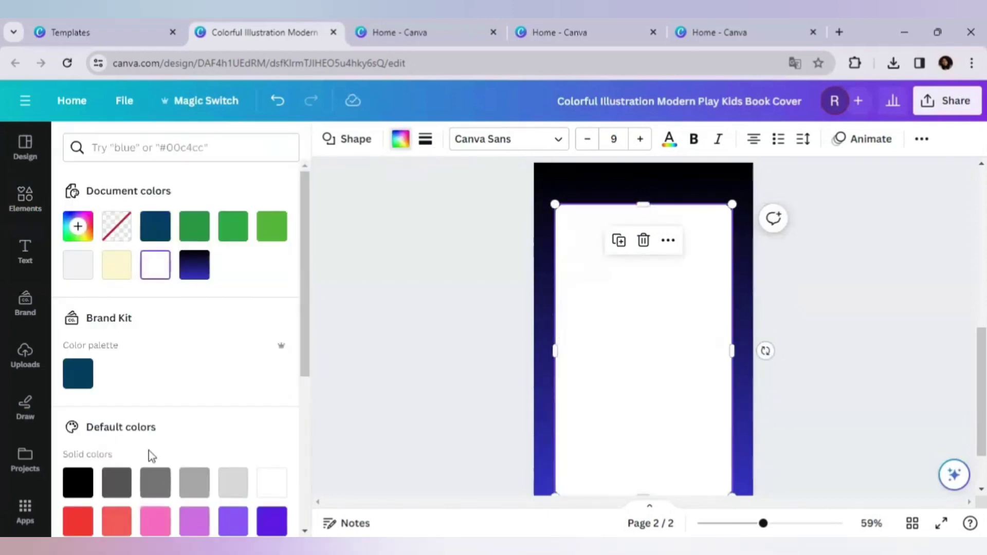
{"action": "left_click", "coordinate": [194, 483]}
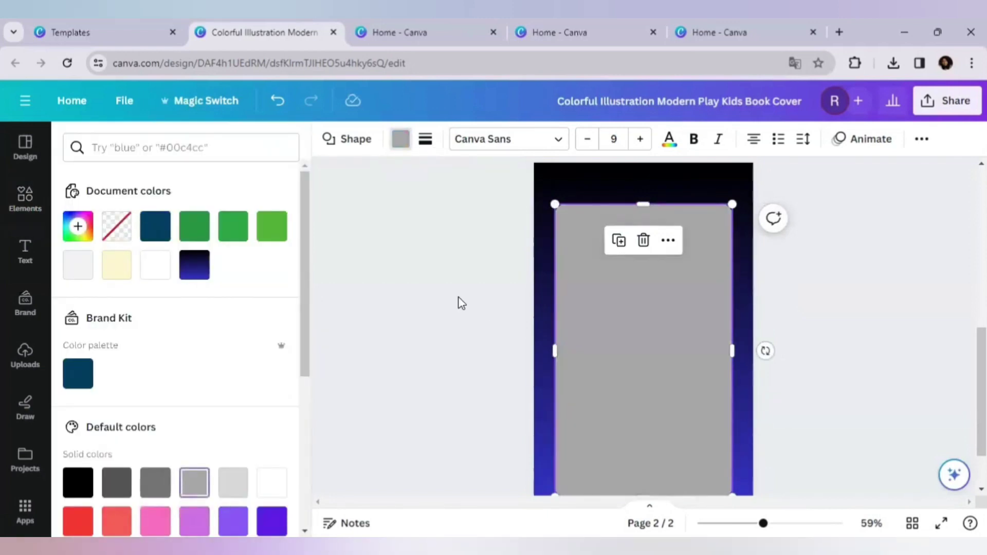
{"action": "scroll", "coordinate": [105, 315], "scroll_direction": "down", "scroll_amount": 2}
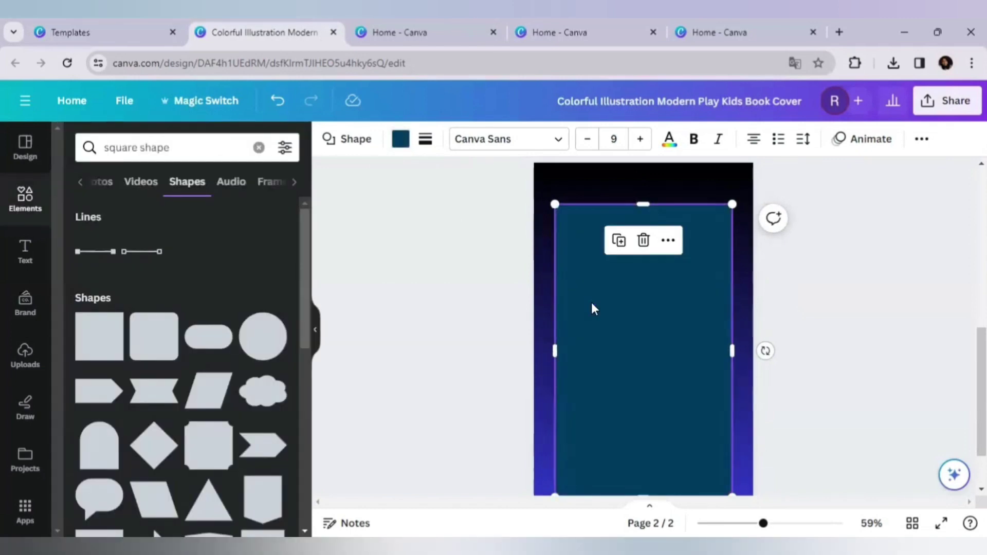
Browse the font combinations and add the "RODEO" text style to page 2.
{"action": "left_click", "coordinate": [21, 255]}
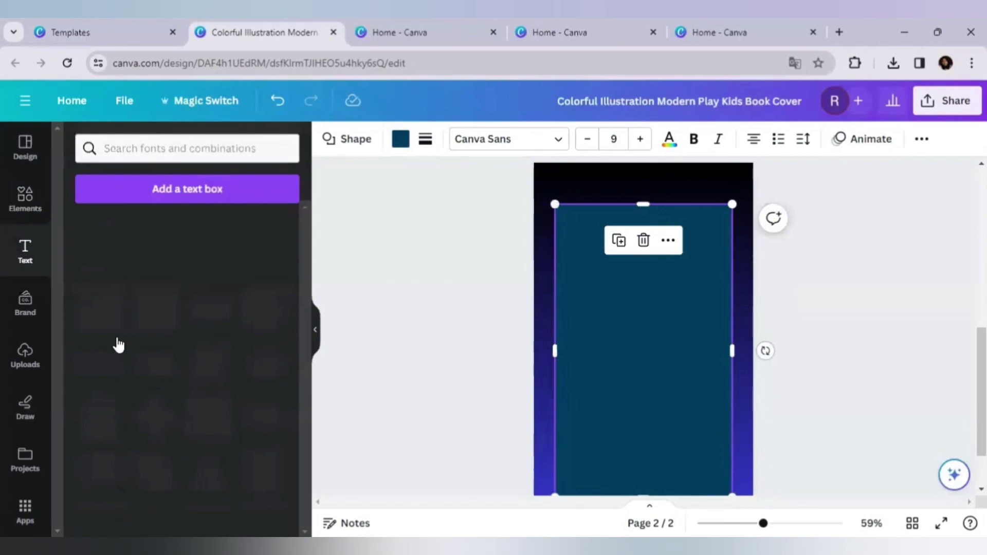
{"action": "scroll", "coordinate": [141, 357], "scroll_direction": "down", "scroll_amount": 1}
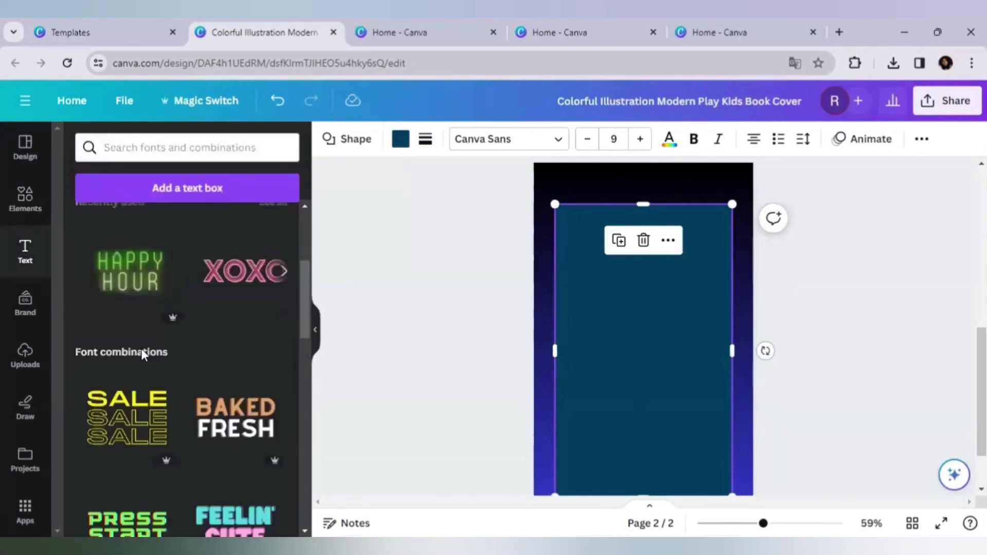
{"action": "scroll", "coordinate": [142, 354], "scroll_direction": "down", "scroll_amount": 4}
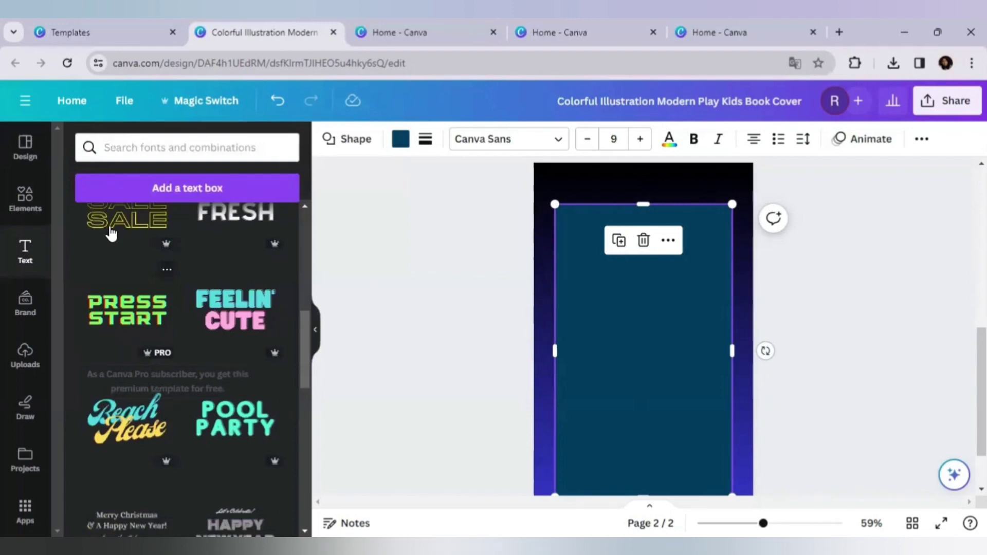
{"action": "scroll", "coordinate": [163, 312], "scroll_direction": "down", "scroll_amount": 6}
{"action": "scroll", "coordinate": [119, 304], "scroll_direction": "down", "scroll_amount": 3}
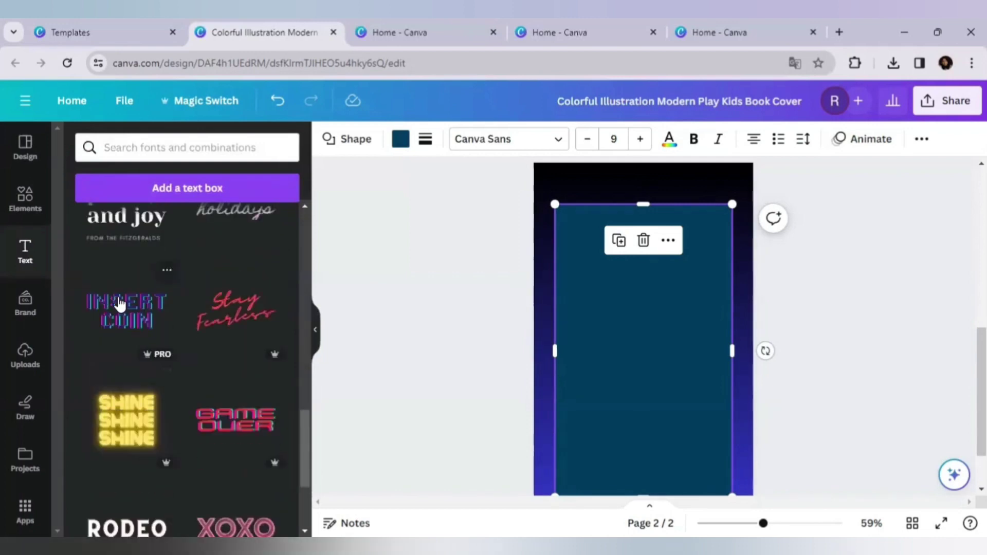
{"action": "scroll", "coordinate": [121, 309], "scroll_direction": "down", "scroll_amount": 7}
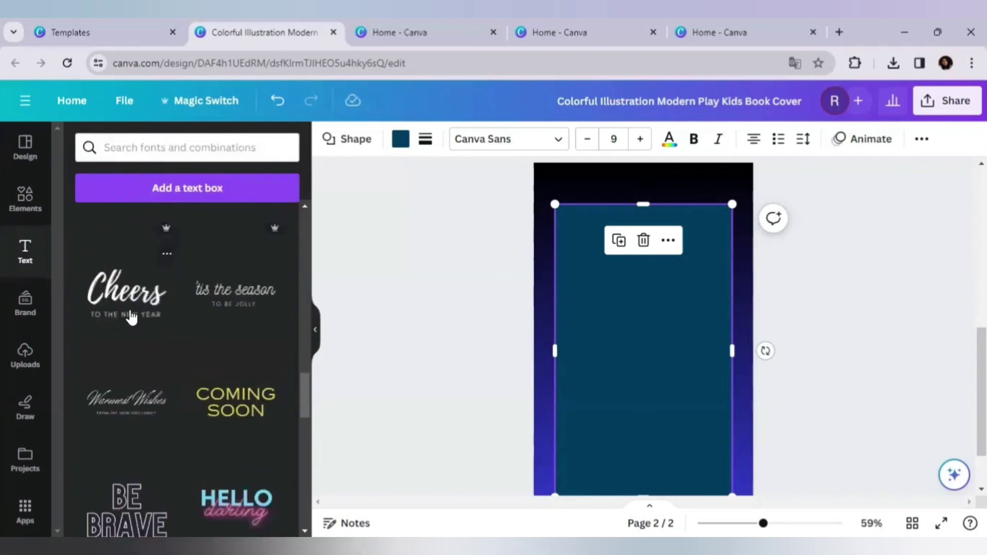
{"action": "scroll", "coordinate": [133, 316], "scroll_direction": "up", "scroll_amount": 3}
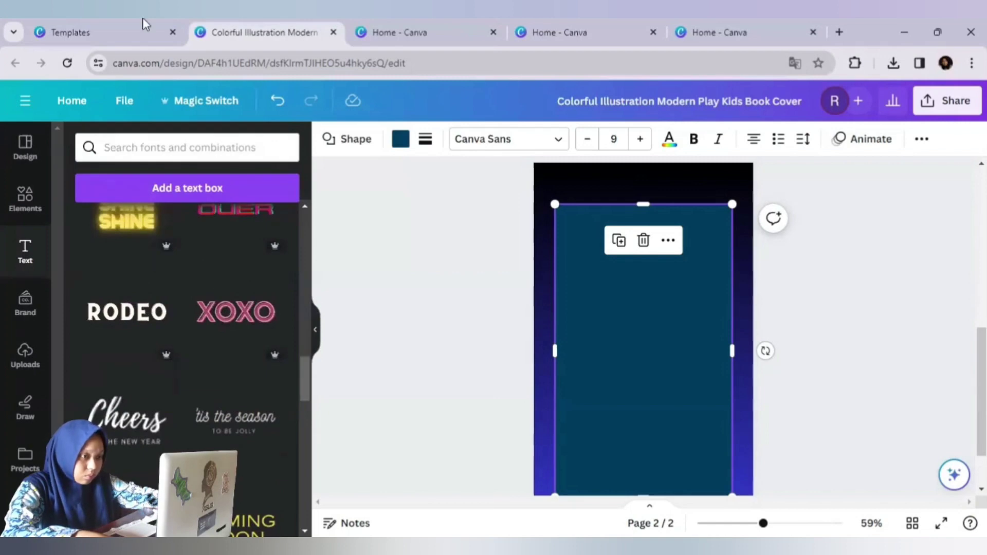
{"action": "left_click", "coordinate": [138, 320]}
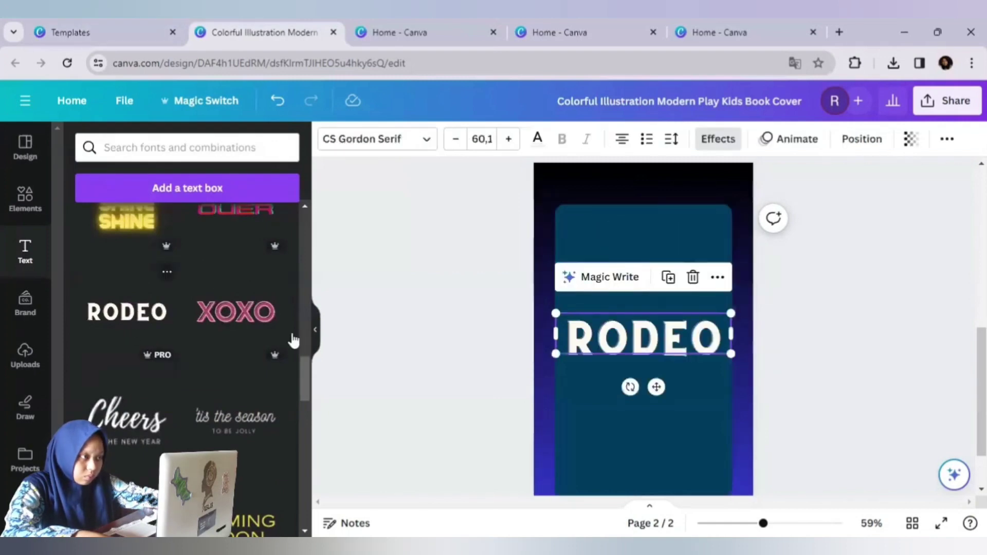
Undo the added "RODEO" text and insert the same font combination again.
{"action": "left_click", "coordinate": [722, 341]}
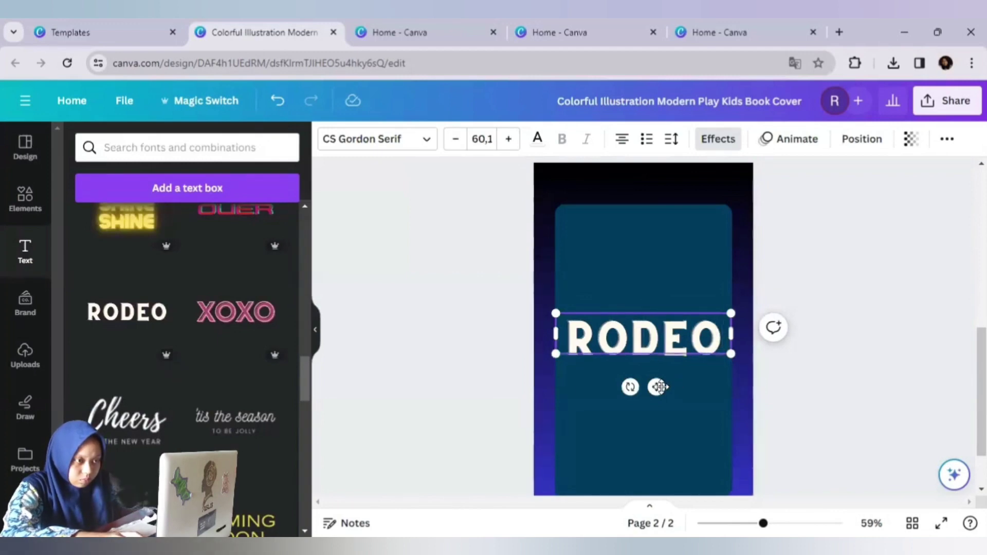
{"action": "left_click_drag", "start_coordinate": [660, 387], "coordinate": [660, 387]}
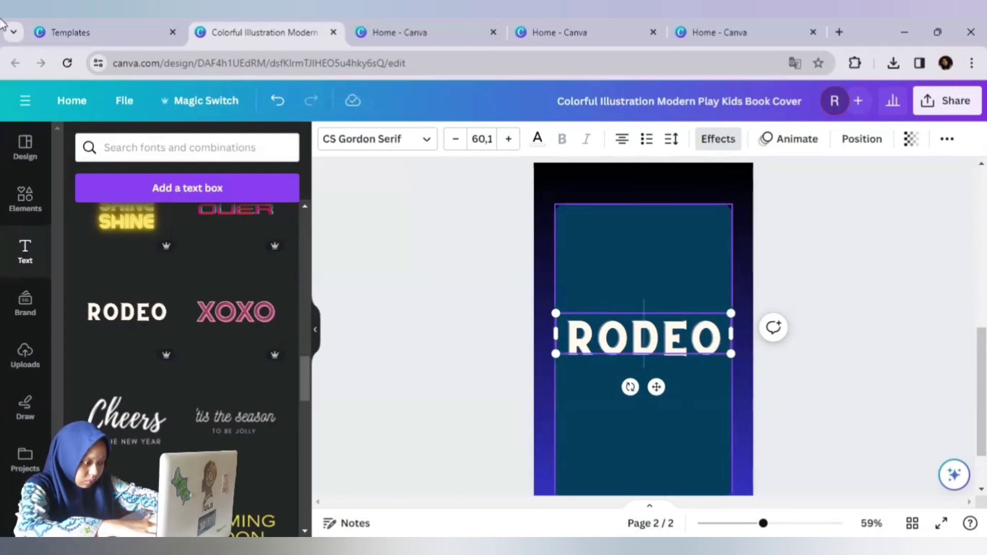
{"action": "left_click", "coordinate": [280, 100]}
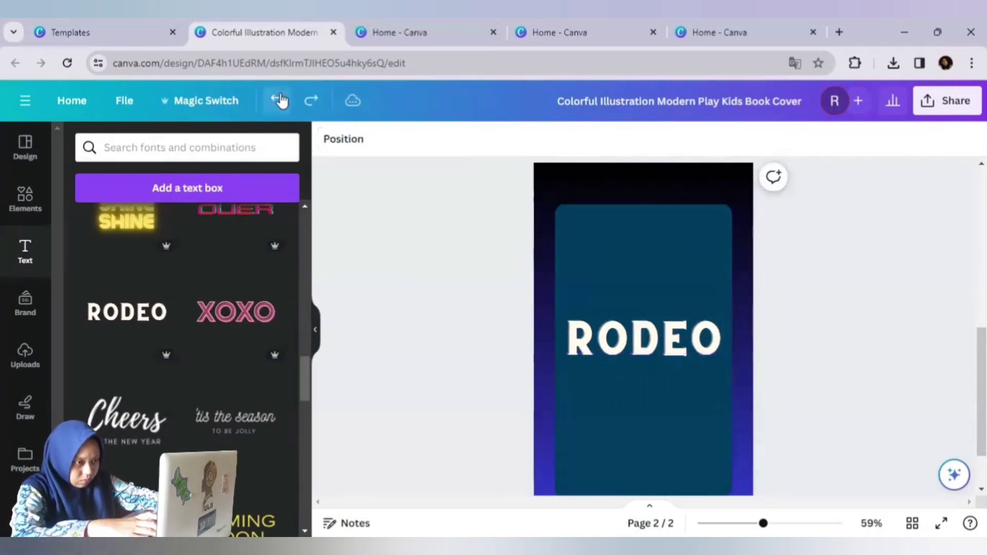
{"action": "left_click", "coordinate": [280, 101]}
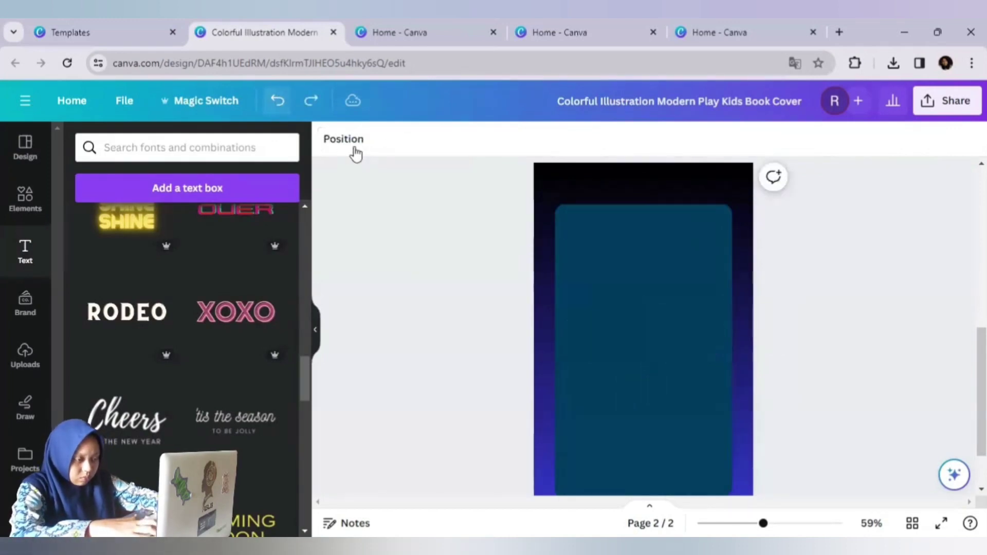
{"action": "left_click", "coordinate": [183, 337]}
Replace the text "RODEO" on the page 2 panel with "IDENTITAS MATERI".
{"action": "left_click_drag", "start_coordinate": [650, 337], "coordinate": [649, 331]}
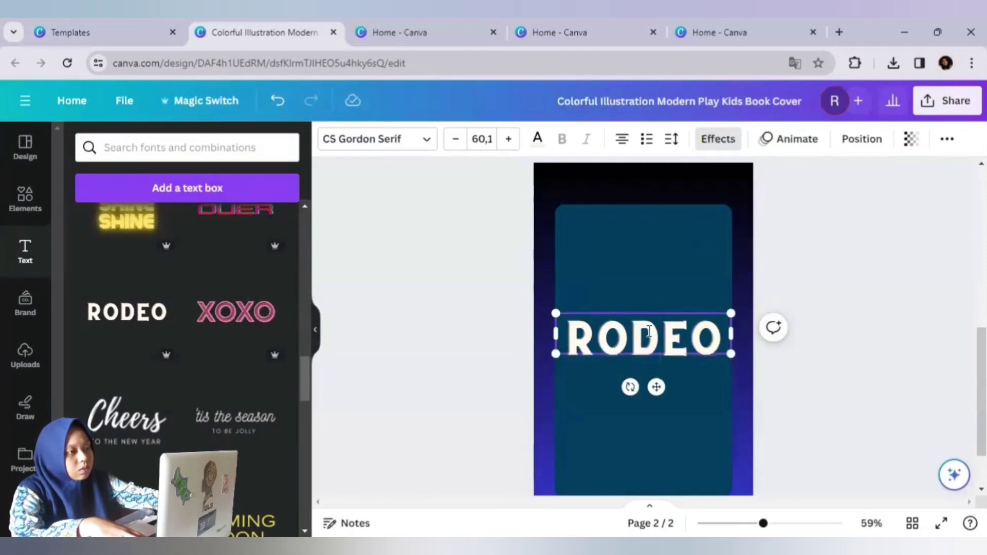
{"action": "left_click", "coordinate": [649, 332]}
{"action": "key", "text": "BackSpace"}
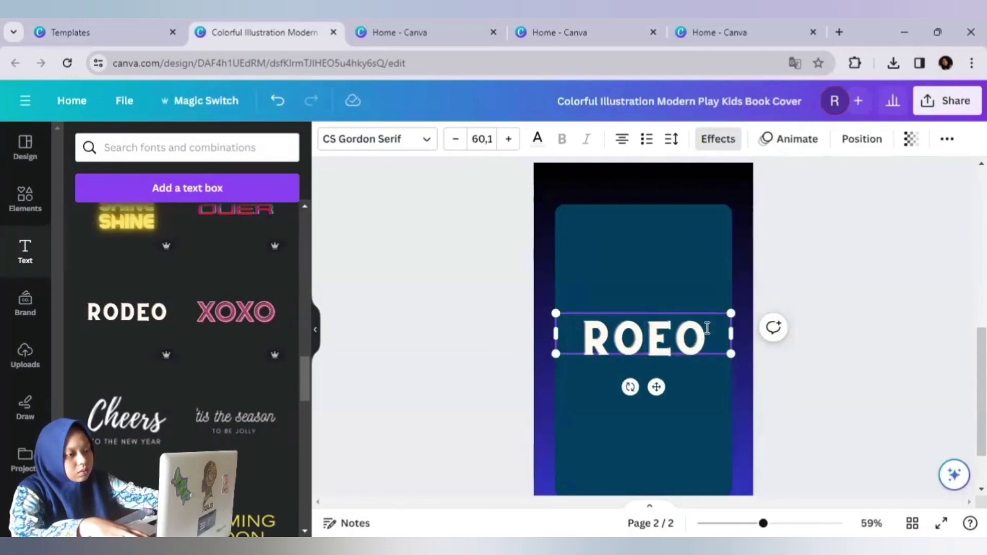
{"action": "key", "text": "BackSpace"}
{"action": "key", "text": "BackSpace"}
{"action": "key", "text": "BackSpace"}
{"action": "key", "text": "BackSpace"}
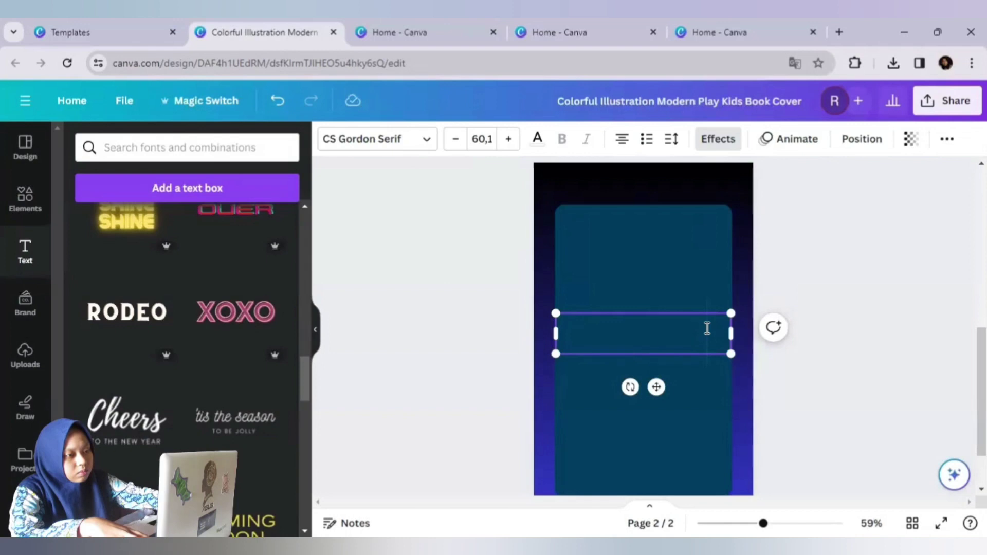
{"action": "type", "text": "IDENTI"}
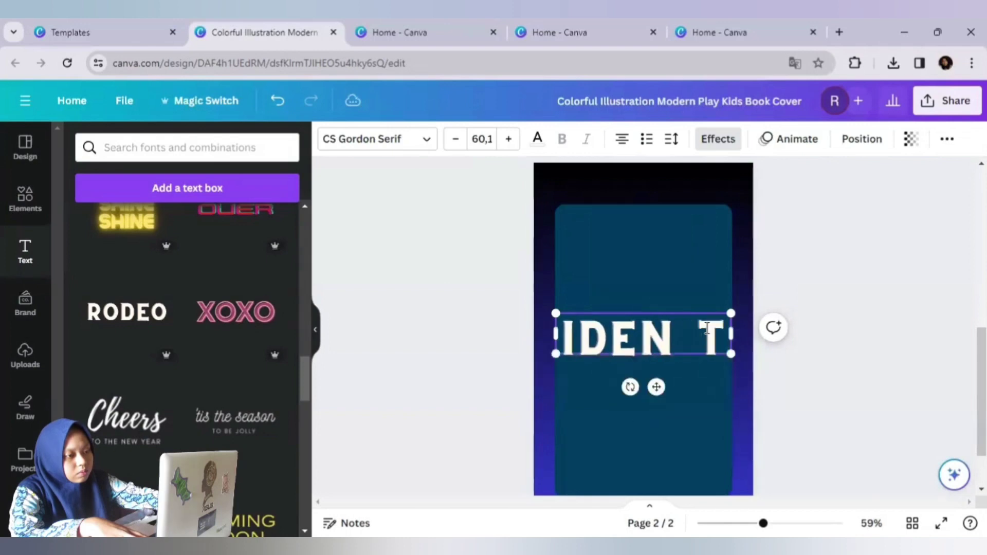
{"action": "type", "text": "TAS"}
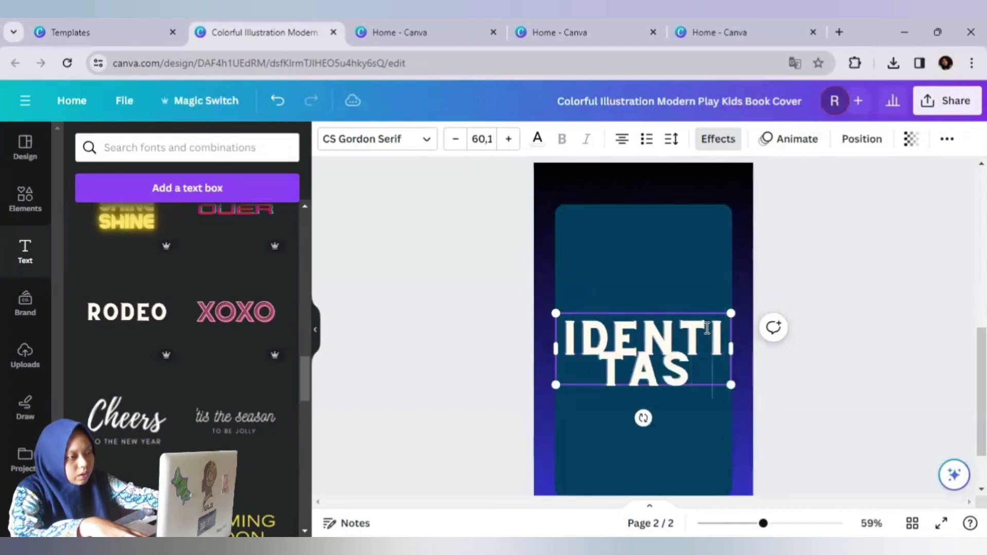
{"action": "type", "text": " MA"}
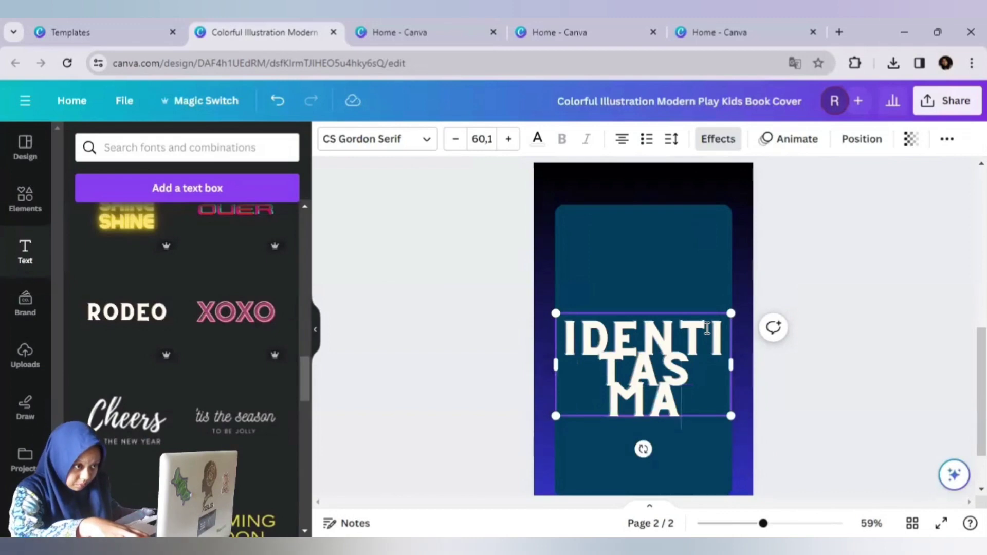
{"action": "type", "text": "TERI"}
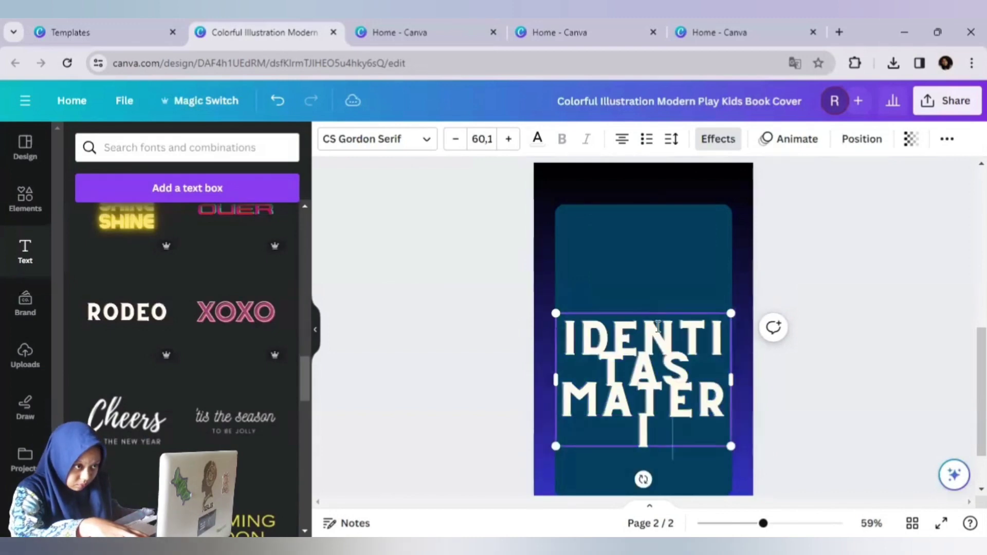
Reduce the "IDENTITAS MATERI" heading's font size to 19,1 and move it to the top edge of the page 2 panel.
{"action": "key", "text": "ctrl+a"}
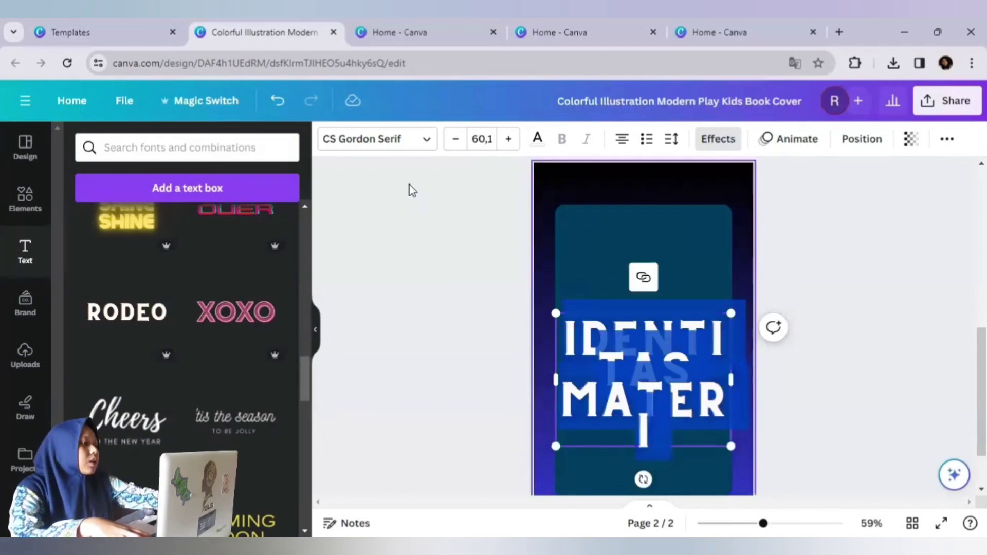
{"action": "left_click", "coordinate": [461, 139]}
{"action": "left_click", "coordinate": [461, 139]}
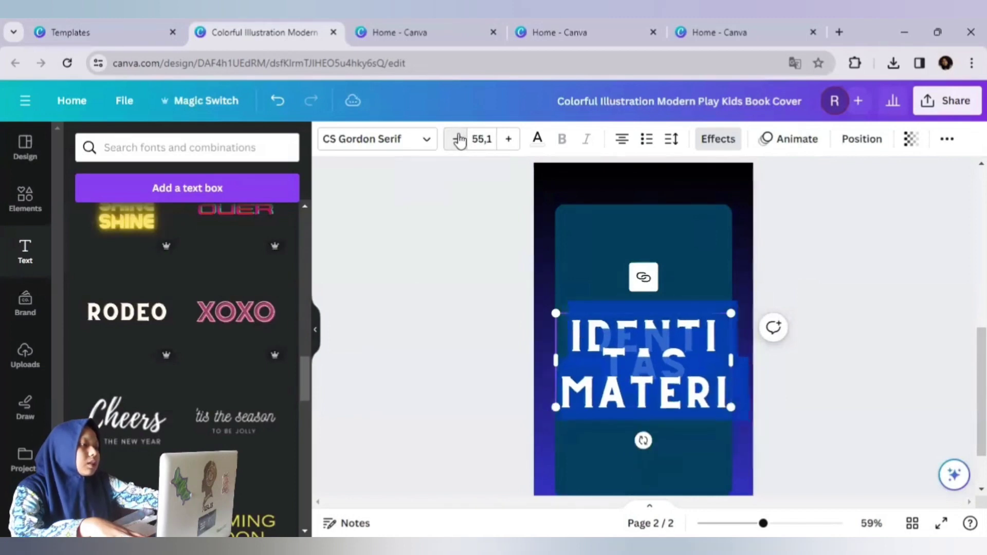
{"action": "left_click", "coordinate": [461, 140]}
{"action": "left_click", "coordinate": [461, 140]}
{"action": "left_click", "coordinate": [462, 139]}
{"action": "left_click", "coordinate": [461, 139]}
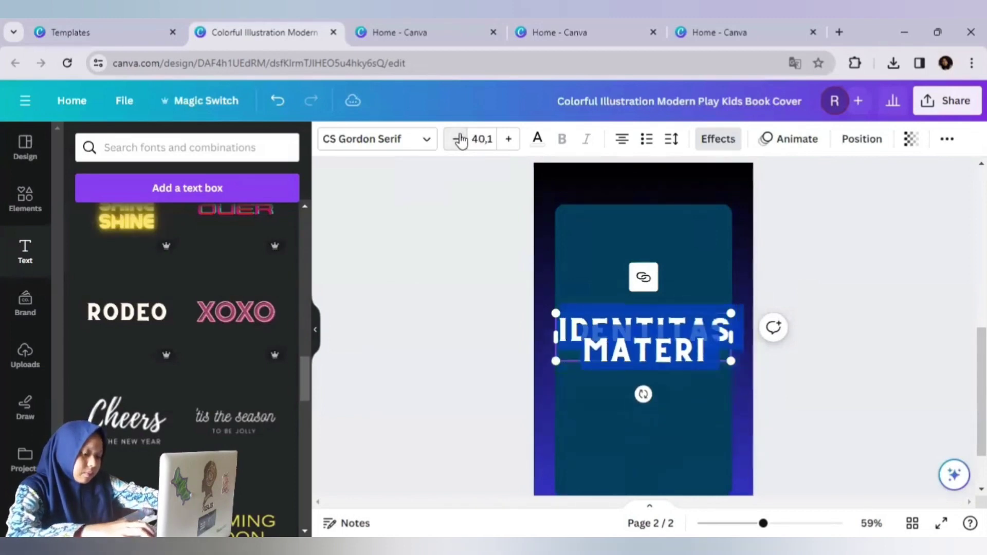
{"action": "left_click", "coordinate": [461, 140]}
{"action": "left_click", "coordinate": [461, 139]}
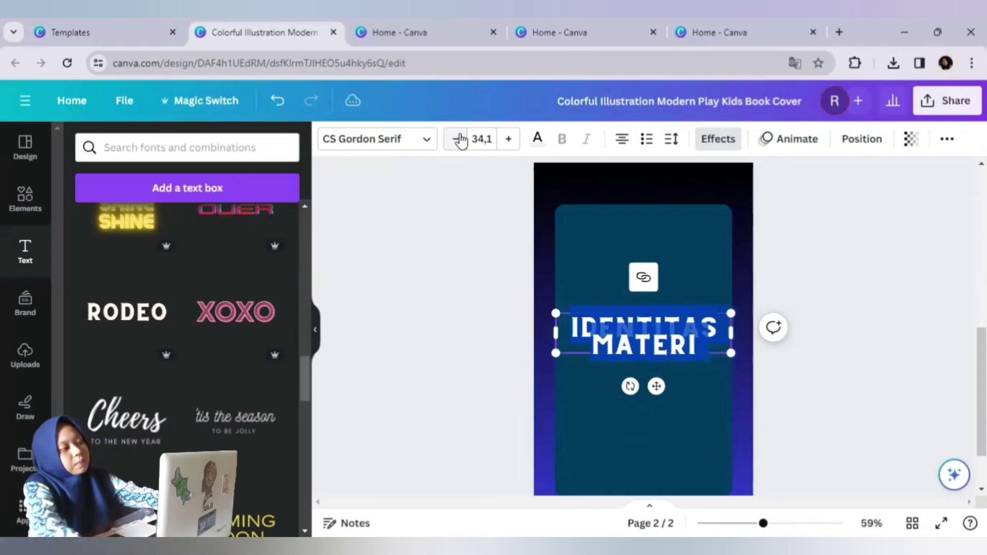
{"action": "left_click", "coordinate": [461, 139]}
{"action": "left_click", "coordinate": [461, 139]}
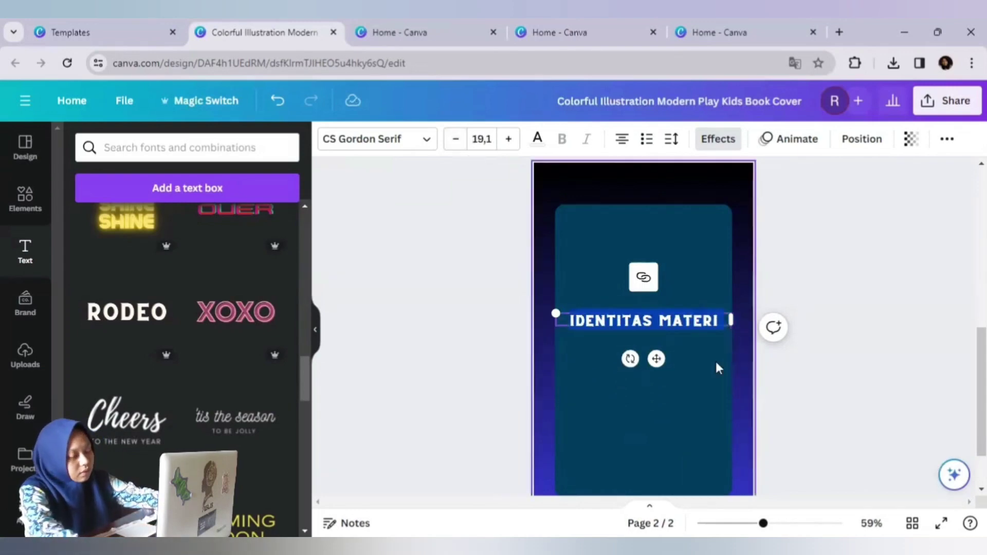
{"action": "left_click_drag", "start_coordinate": [656, 359], "coordinate": [653, 256]}
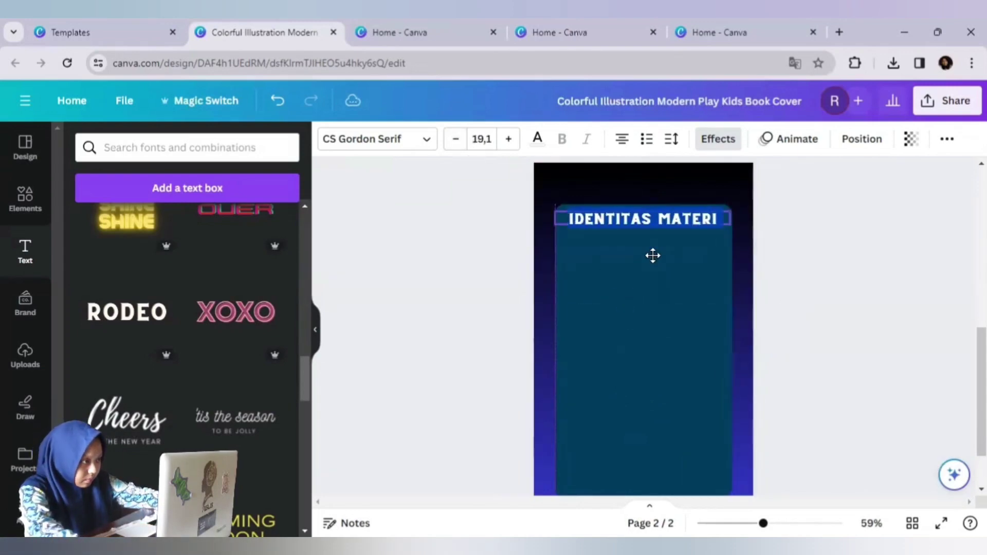
Replace the "square shape" element search with a search for "kids".
{"action": "left_click", "coordinate": [23, 194]}
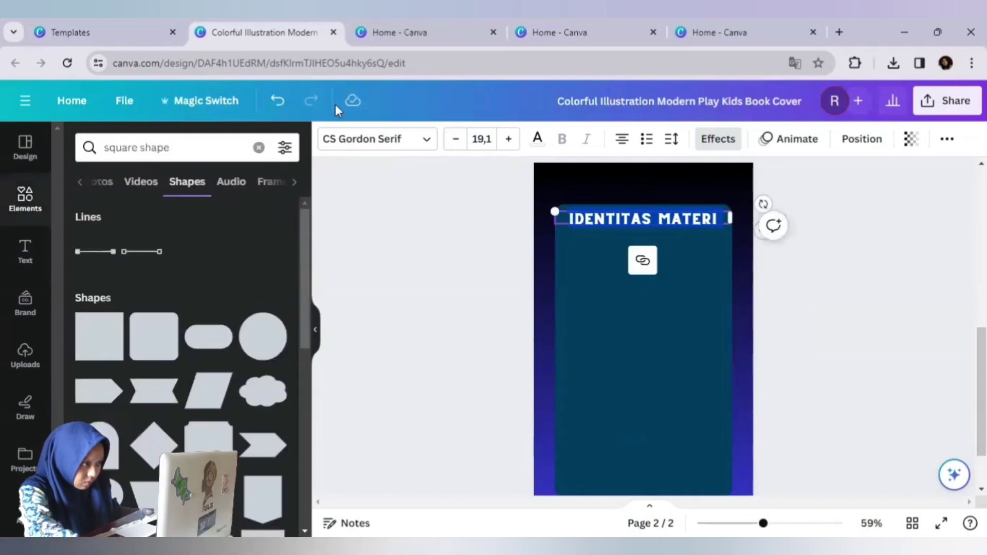
{"action": "left_click", "coordinate": [259, 147]}
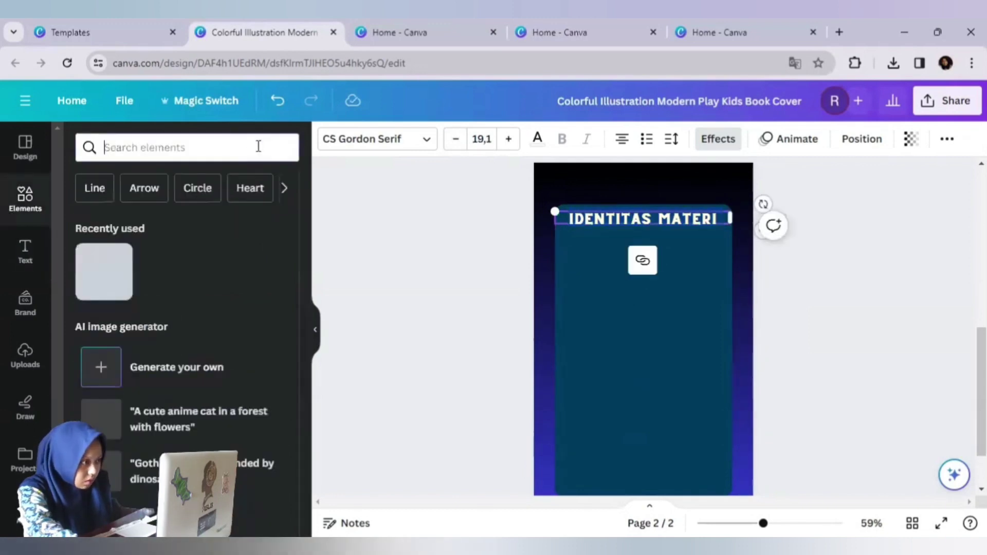
{"action": "type", "text": "ki"}
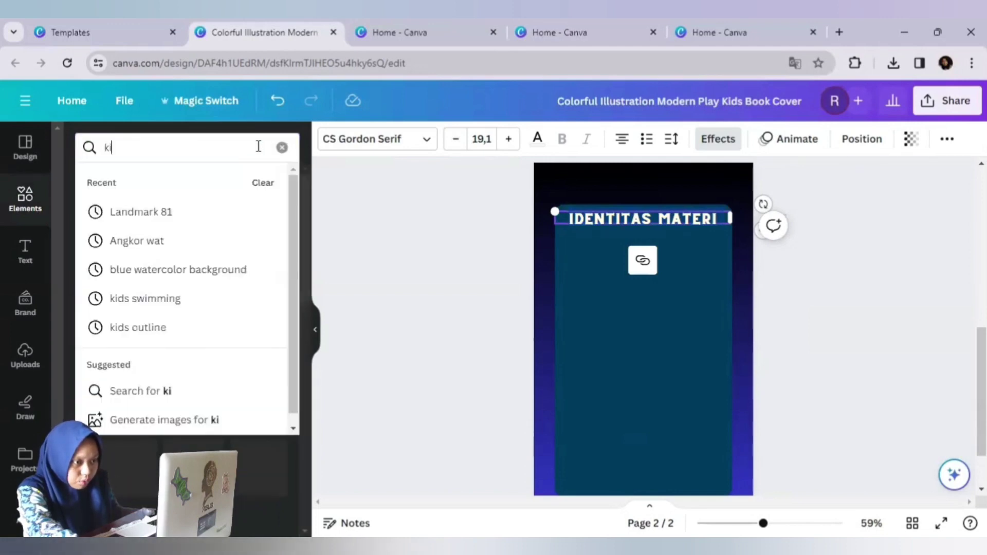
{"action": "type", "text": "ds"}
{"action": "key", "text": "Return"}
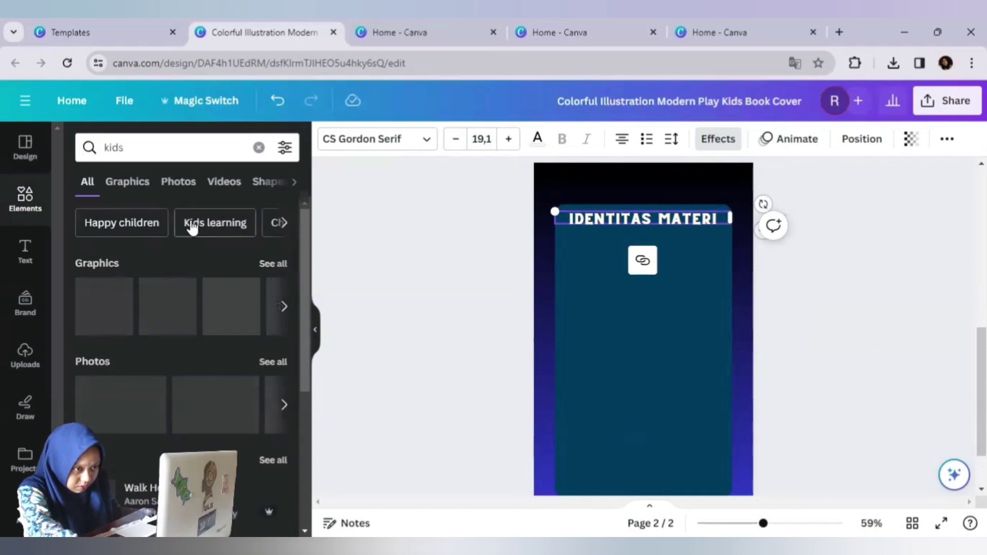
Add the graphic with a row of five children and place it in page 2's lower-right corner.
{"action": "left_click_drag", "start_coordinate": [154, 306], "coordinate": [595, 326]}
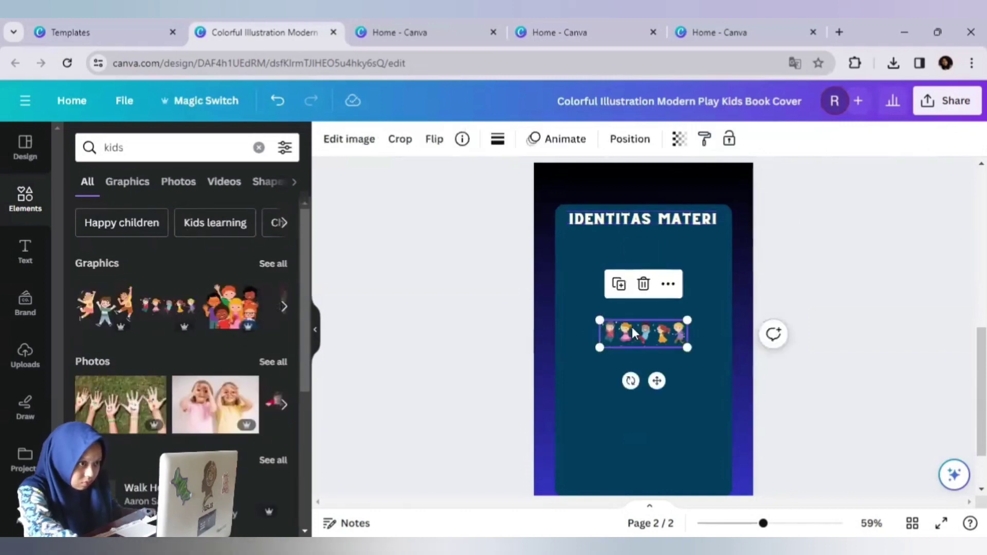
{"action": "left_click_drag", "start_coordinate": [640, 334], "coordinate": [649, 414]}
{"action": "scroll", "coordinate": [648, 353], "scroll_direction": "down", "scroll_amount": 2}
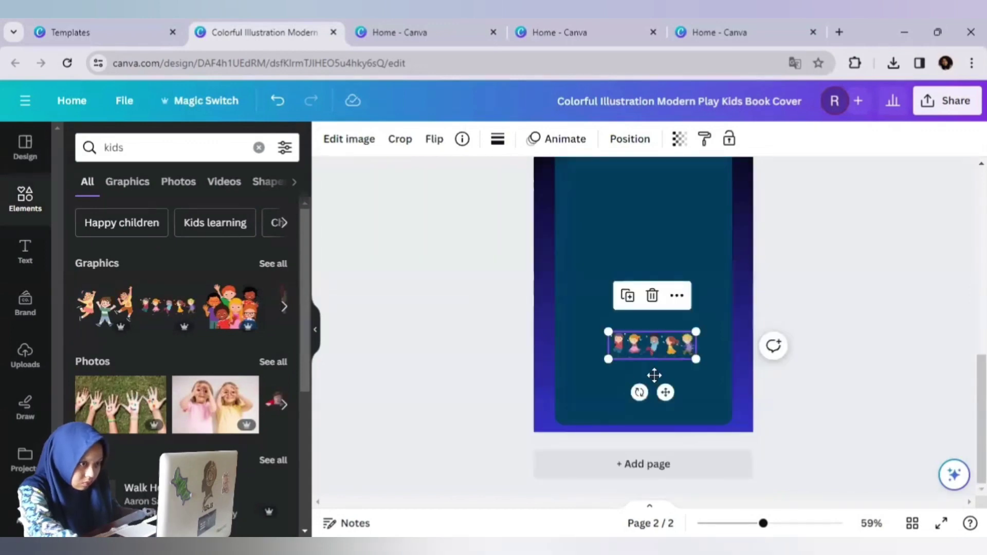
{"action": "mouse_move", "coordinate": [712, 430]}
{"action": "left_mouse_down"}
{"action": "mouse_move", "coordinate": [686, 414]}
{"action": "mouse_move", "coordinate": [709, 411]}
{"action": "left_mouse_up"}
Show all kids graphics and add the colourful triangle bunting near the top of page 2.
{"action": "left_click", "coordinate": [271, 264]}
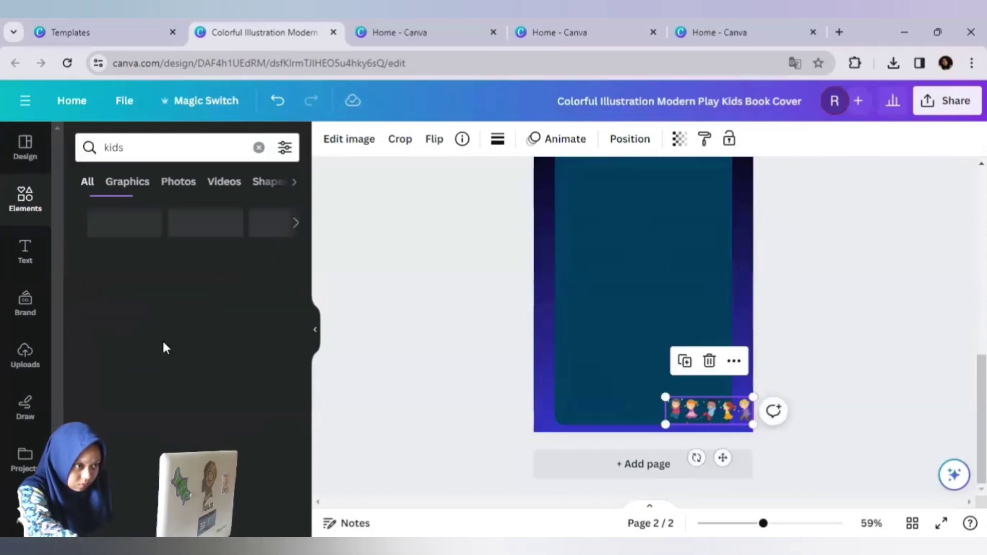
{"action": "scroll", "coordinate": [476, 255], "scroll_direction": "up", "scroll_amount": 2}
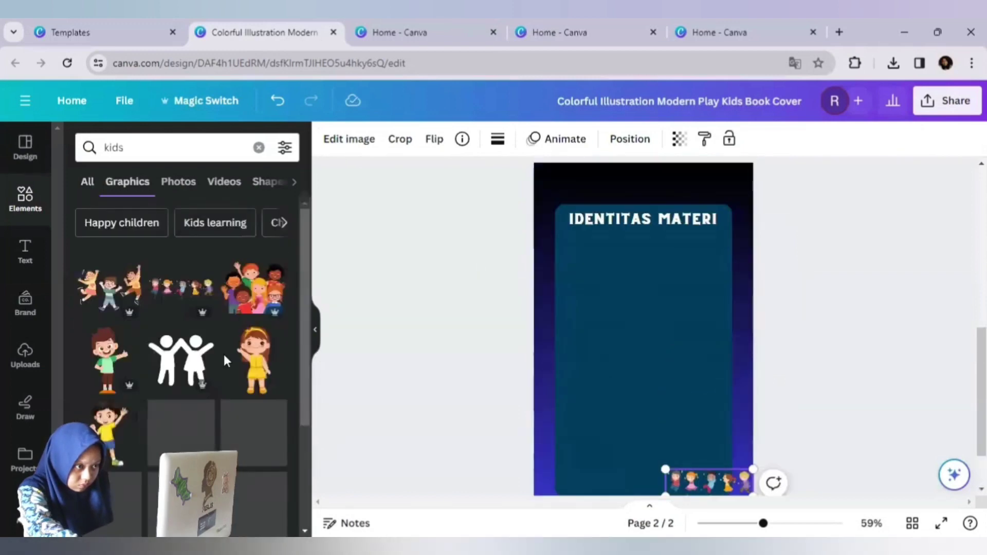
{"action": "scroll", "coordinate": [643, 329], "scroll_direction": "up", "scroll_amount": 5}
{"action": "scroll", "coordinate": [473, 317], "scroll_direction": "down", "scroll_amount": 7}
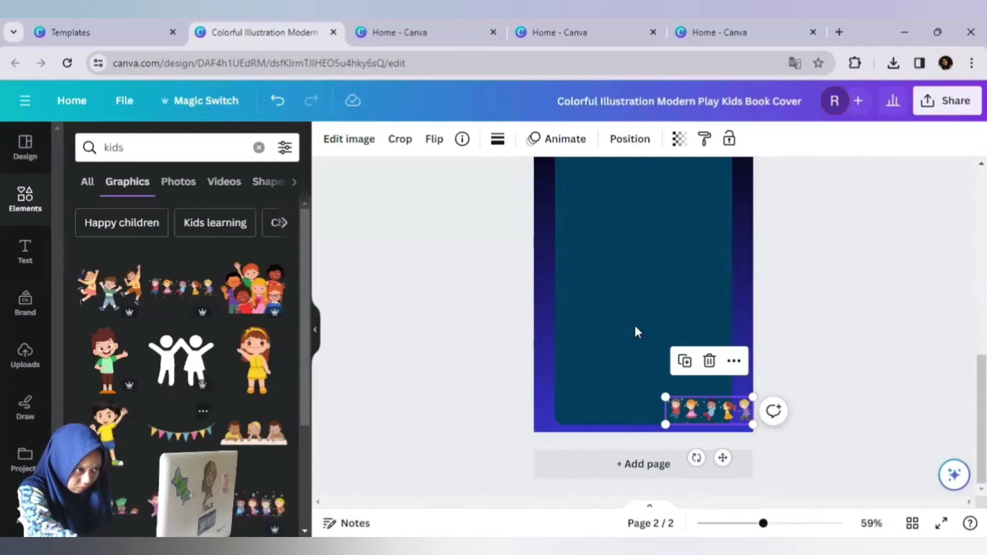
{"action": "left_click_drag", "start_coordinate": [615, 252], "coordinate": [618, 353]}
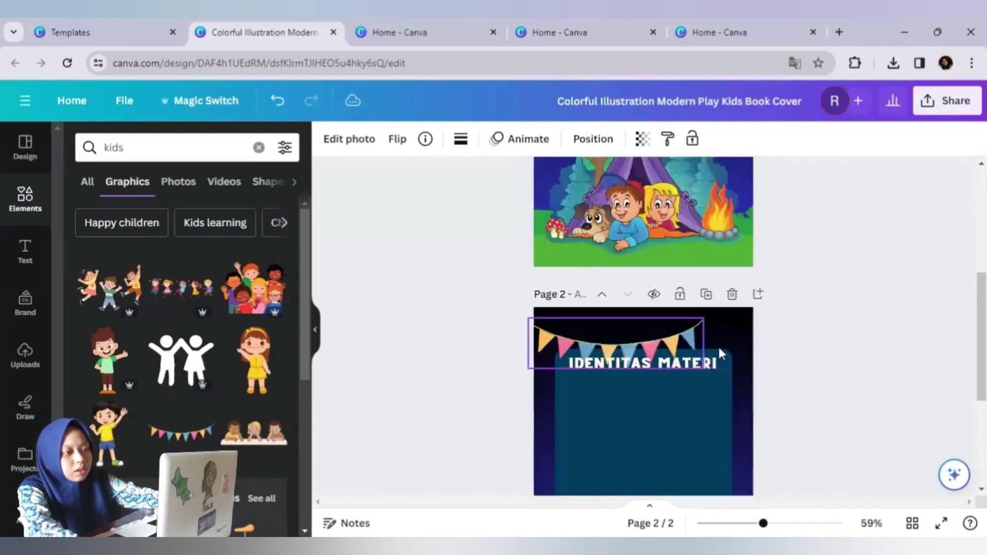
Shrink the bunting into page 2's upper-left corner and place a duplicate beside it along the top edge.
{"action": "left_click", "coordinate": [700, 365]}
{"action": "left_click_drag", "start_coordinate": [703, 368], "coordinate": [643, 348]}
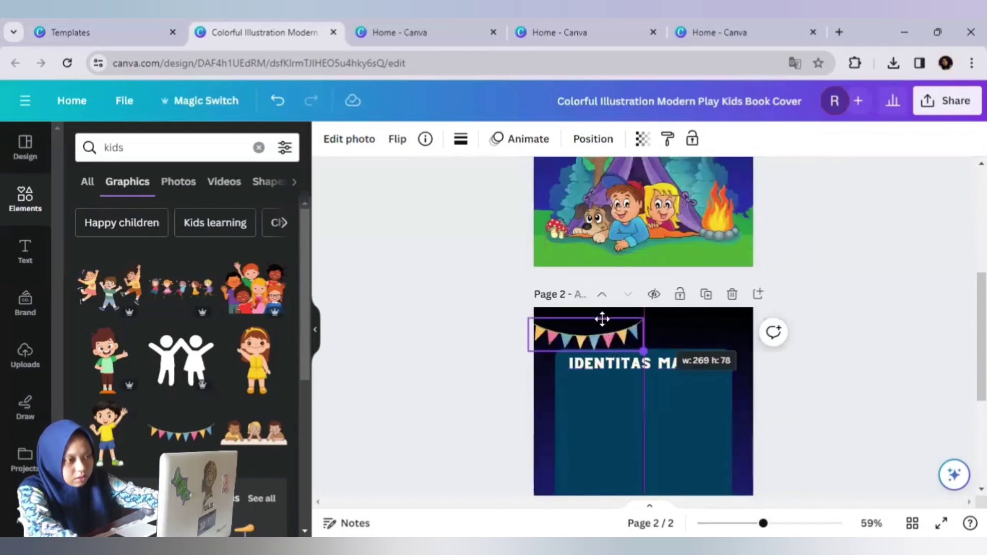
{"action": "left_click_drag", "start_coordinate": [601, 319], "coordinate": [604, 320]}
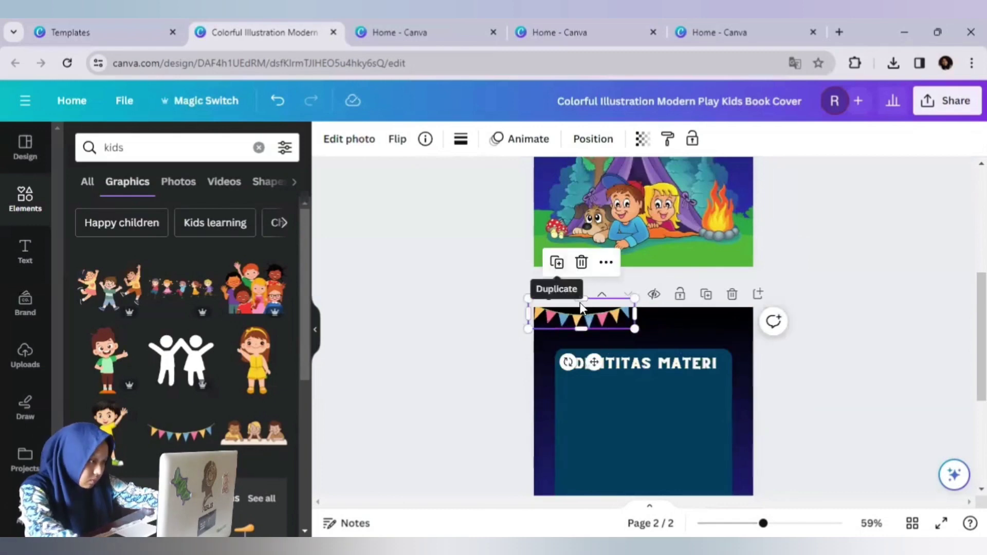
{"action": "key", "text": "ctrl+d"}
{"action": "left_click_drag", "start_coordinate": [615, 312], "coordinate": [682, 310]}
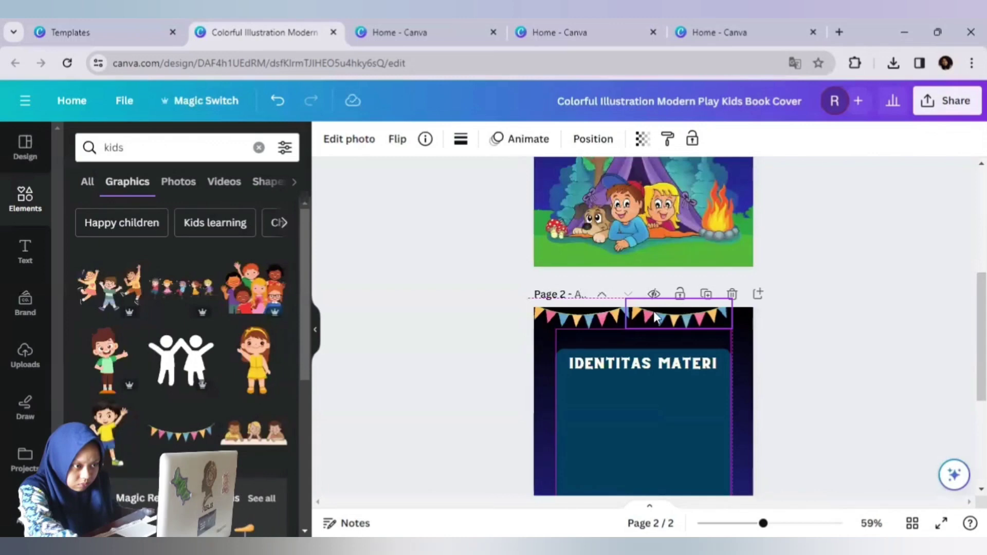
Add the graphic of three pastel flowers to page 2, shrinking it to sit over the panel's left edge.
{"action": "scroll", "coordinate": [174, 359], "scroll_direction": "down", "scroll_amount": 4}
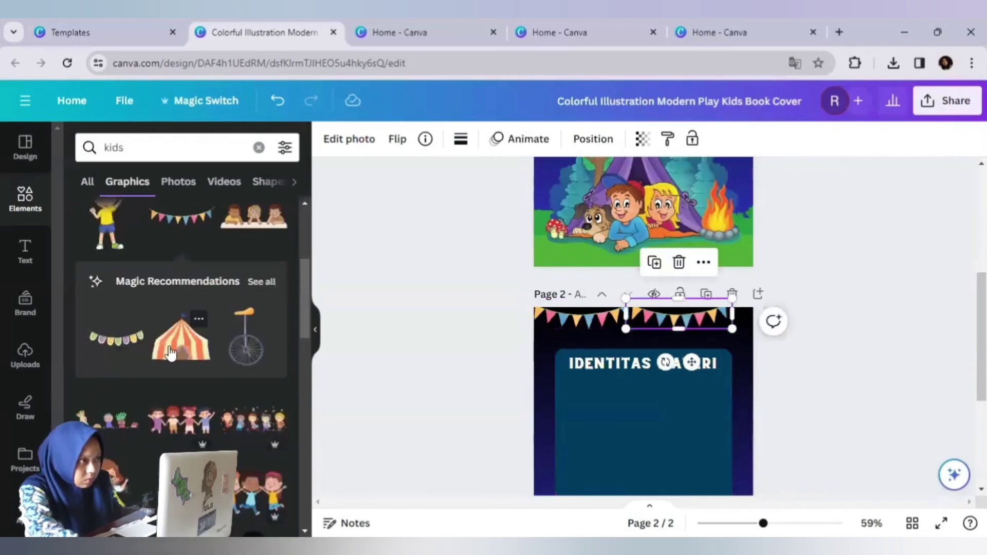
{"action": "scroll", "coordinate": [174, 358], "scroll_direction": "down", "scroll_amount": 3}
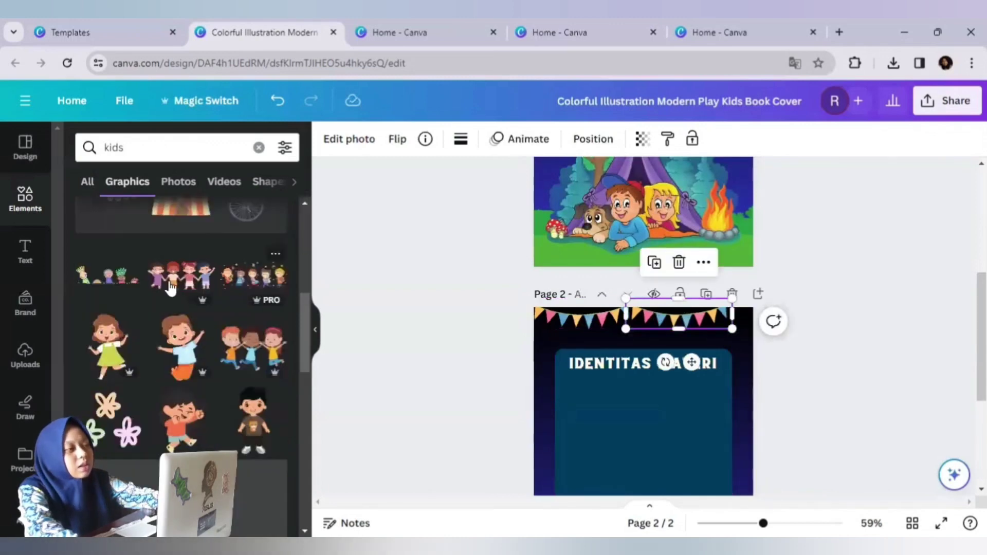
{"action": "left_click", "coordinate": [119, 406]}
{"action": "scroll", "coordinate": [643, 432], "scroll_direction": "down", "scroll_amount": 2}
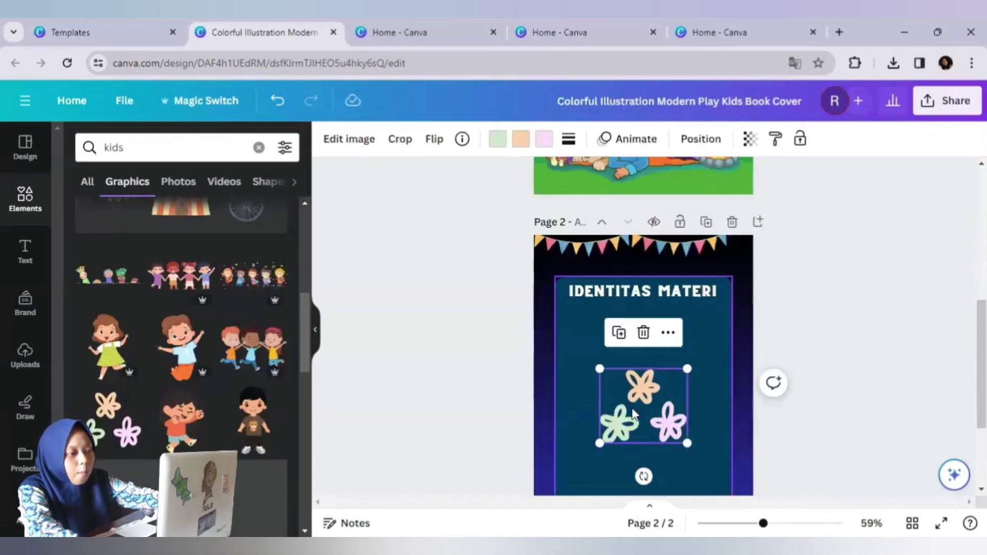
{"action": "left_click", "coordinate": [274, 100]}
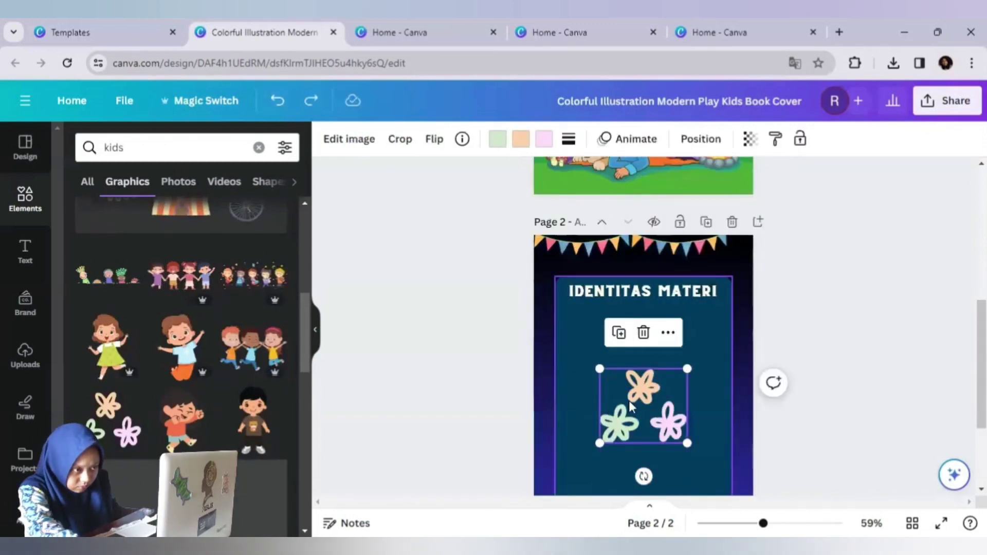
{"action": "left_click_drag", "start_coordinate": [624, 398], "coordinate": [554, 372]}
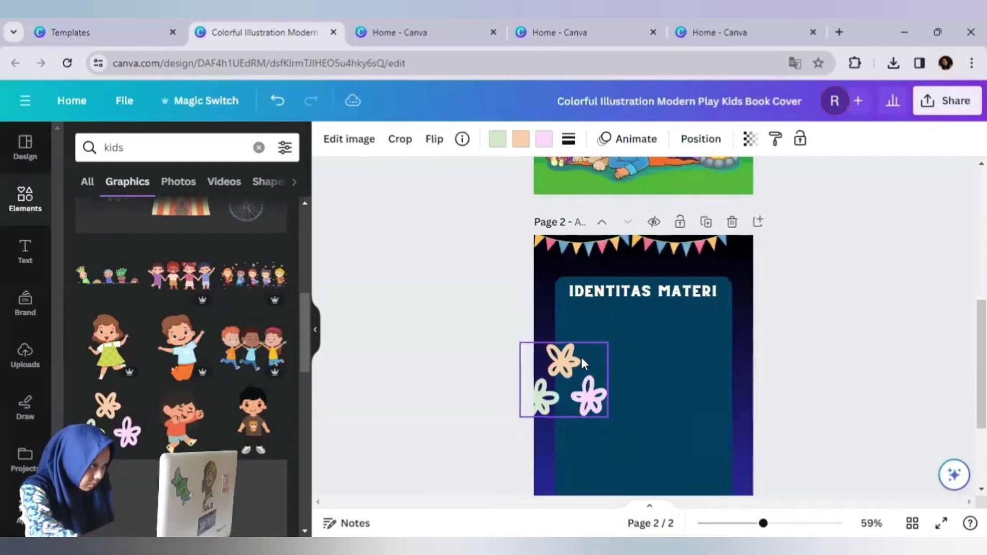
{"action": "left_click_drag", "start_coordinate": [616, 343], "coordinate": [587, 368]}
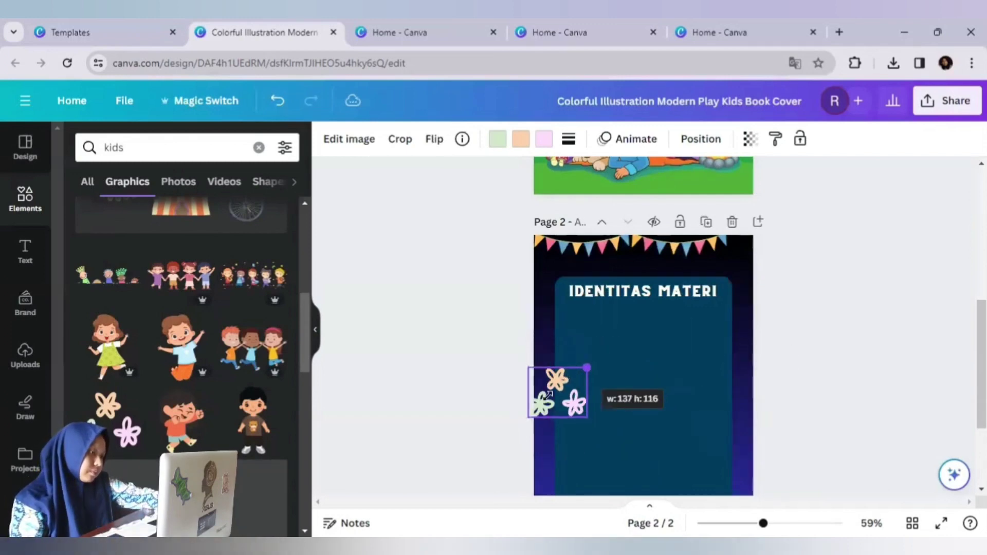
{"action": "left_click_drag", "start_coordinate": [561, 398], "coordinate": [571, 409]}
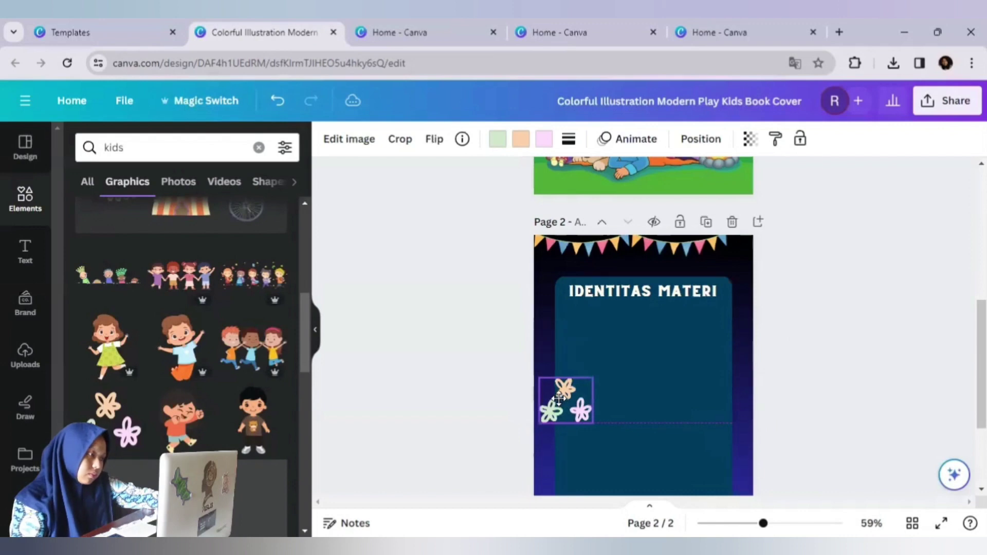
{"action": "scroll", "coordinate": [197, 376], "scroll_direction": "down", "scroll_amount": 5}
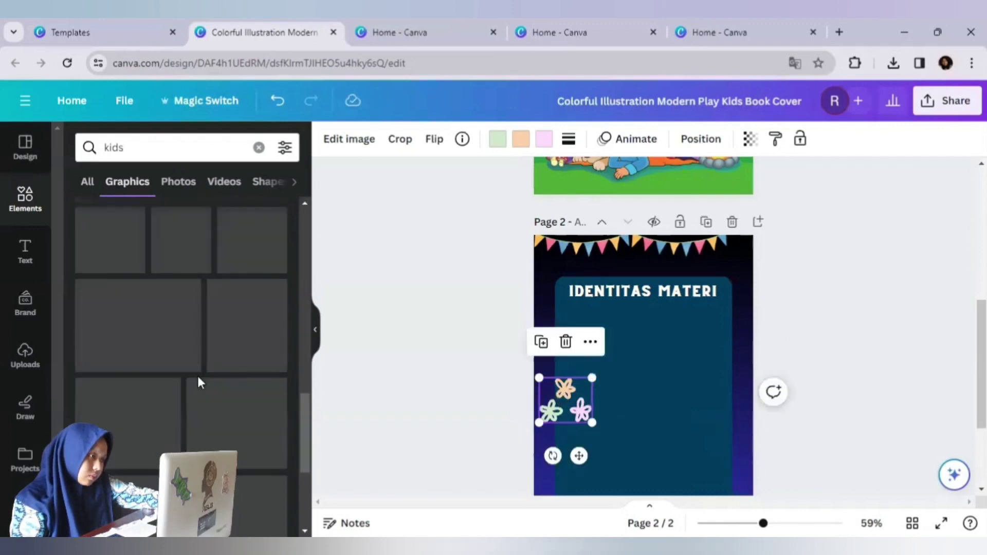
{"action": "scroll", "coordinate": [206, 370], "scroll_direction": "up", "scroll_amount": 10}
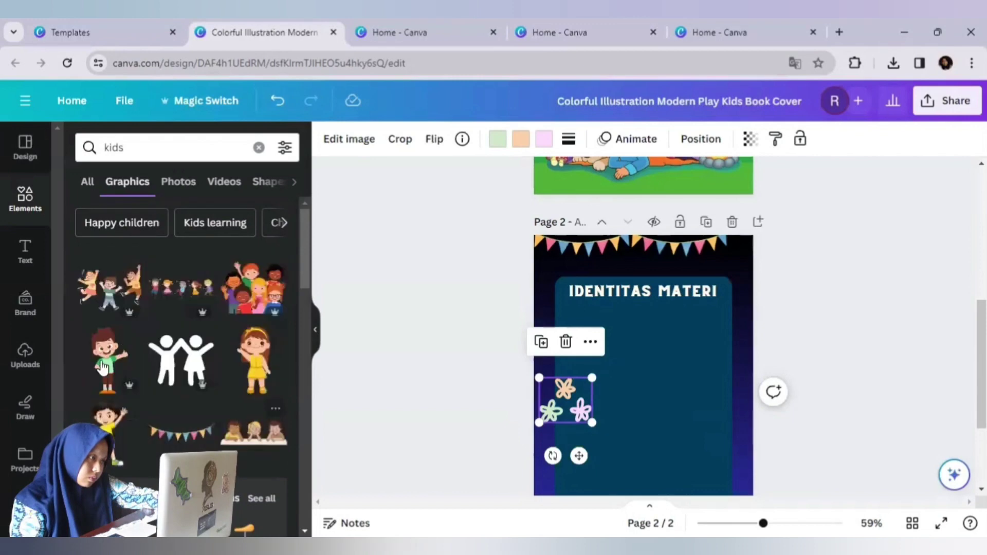
{"action": "scroll", "coordinate": [134, 384], "scroll_direction": "down", "scroll_amount": 3}
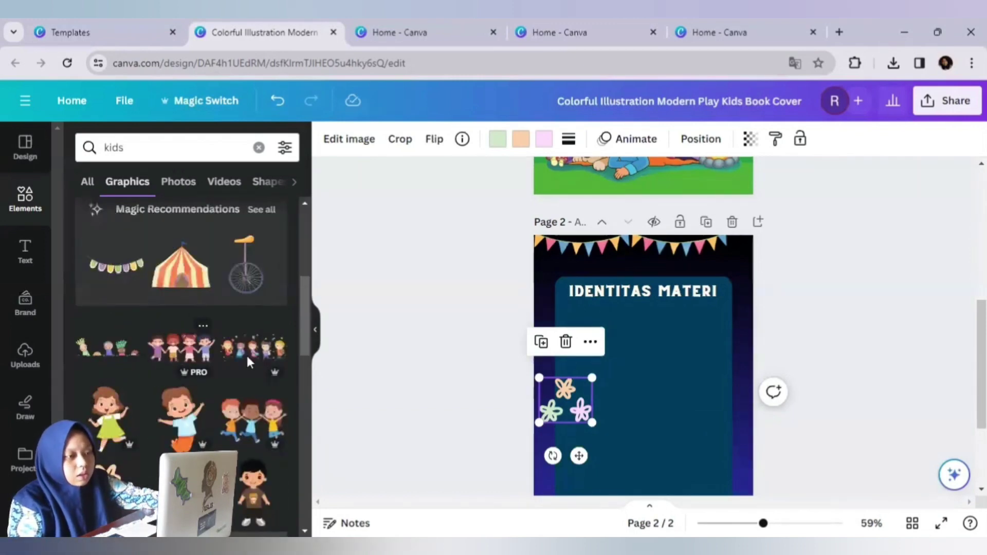
{"action": "scroll", "coordinate": [241, 349], "scroll_direction": "down", "scroll_amount": 5}
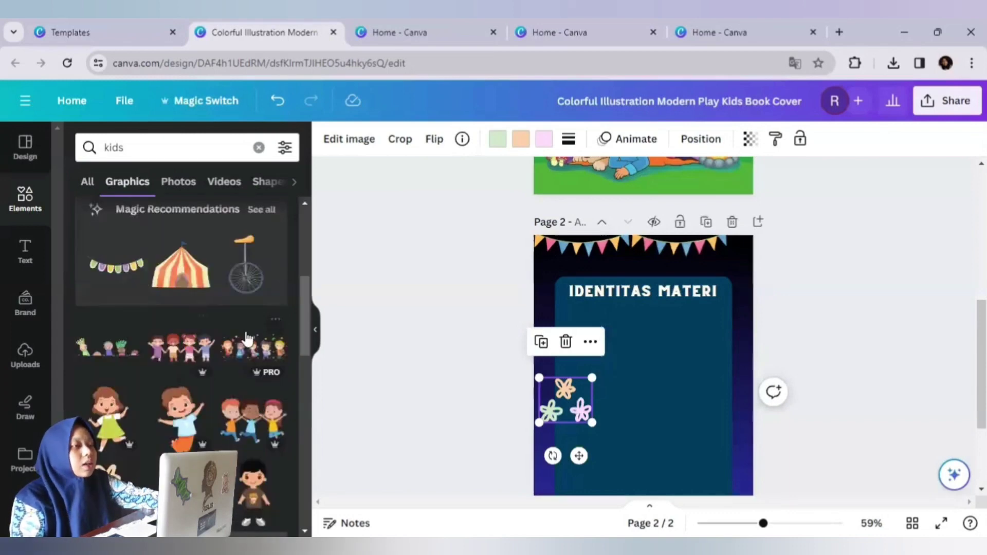
Place a horizontally flipped duplicate of the children row in page 2's lower-left corner.
{"action": "scroll", "coordinate": [696, 398], "scroll_direction": "down", "scroll_amount": 3}
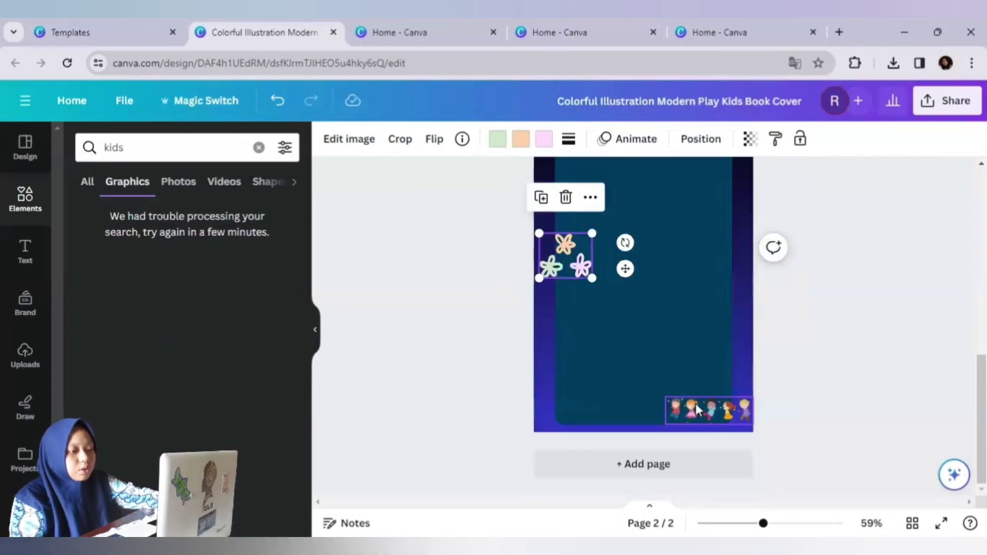
{"action": "left_click", "coordinate": [706, 411]}
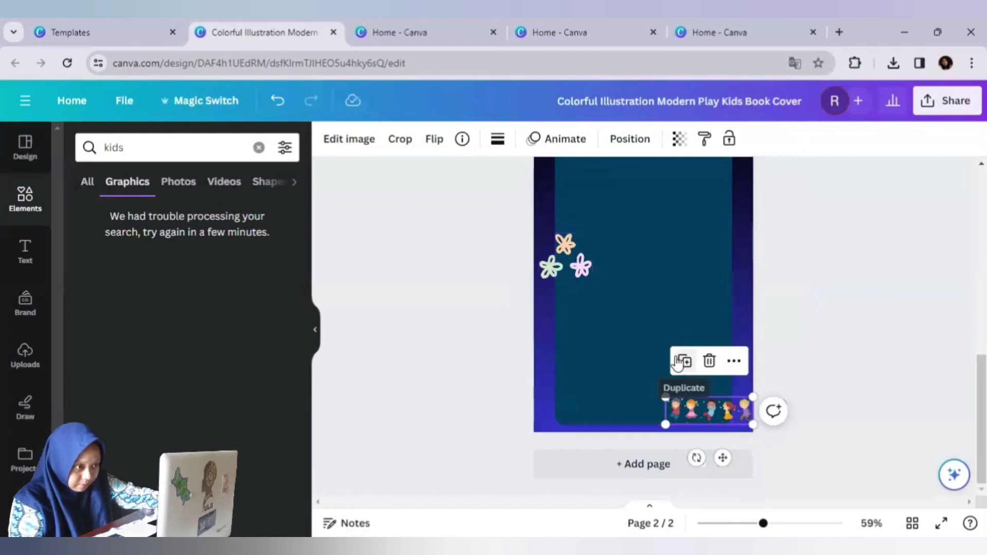
{"action": "left_click", "coordinate": [680, 361]}
{"action": "left_click_drag", "start_coordinate": [595, 358], "coordinate": [596, 359]}
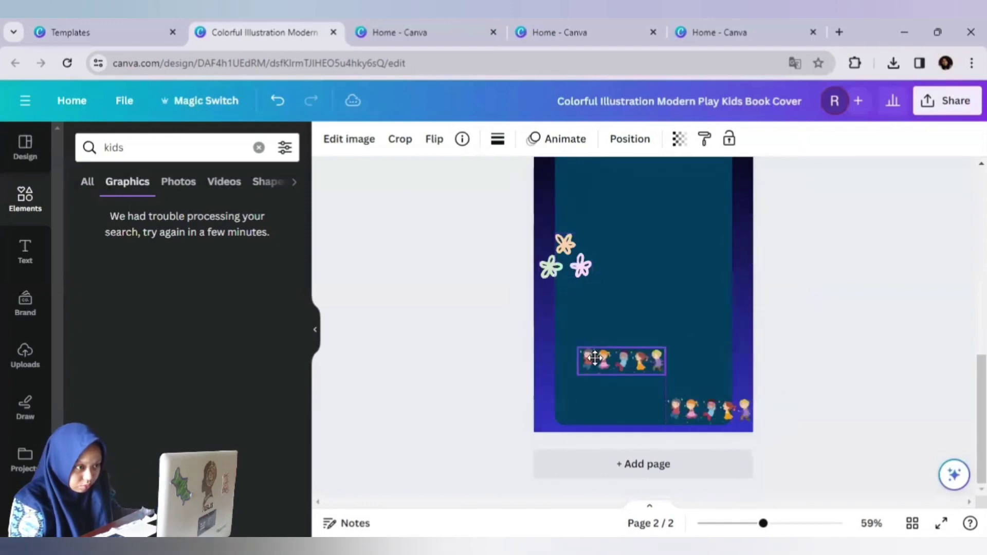
{"action": "left_click", "coordinate": [434, 139]}
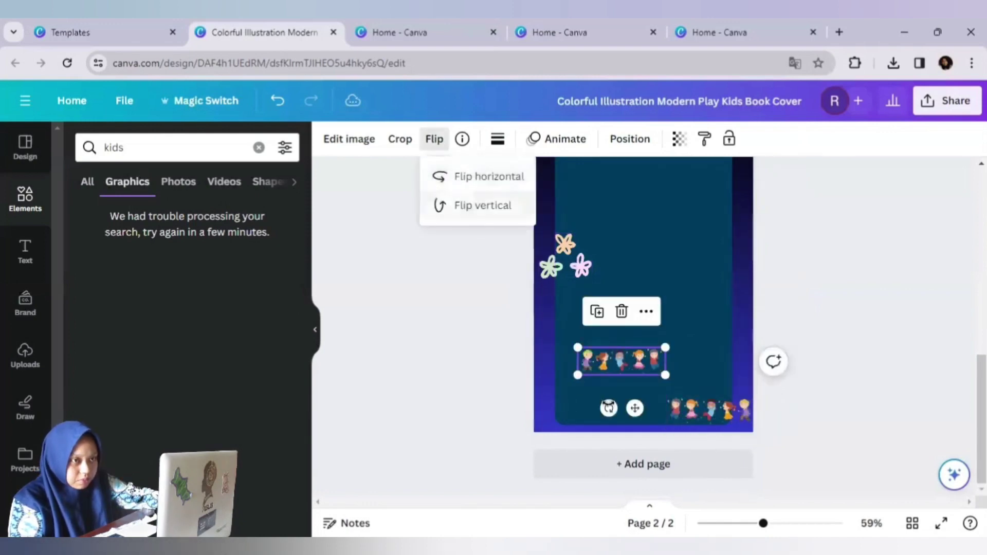
{"action": "left_click_drag", "start_coordinate": [609, 354], "coordinate": [563, 399]}
{"action": "scroll", "coordinate": [633, 316], "scroll_direction": "up", "scroll_amount": 10}
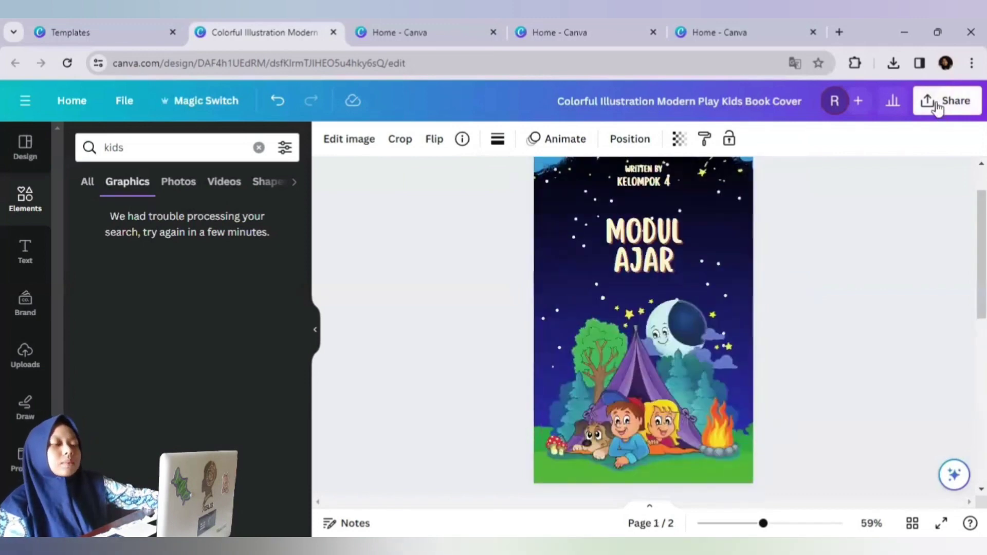
Download all pages of the book as PNG with the size multiplier set to 3.125 (1600 × 2500 px).
{"action": "left_click", "coordinate": [936, 106]}
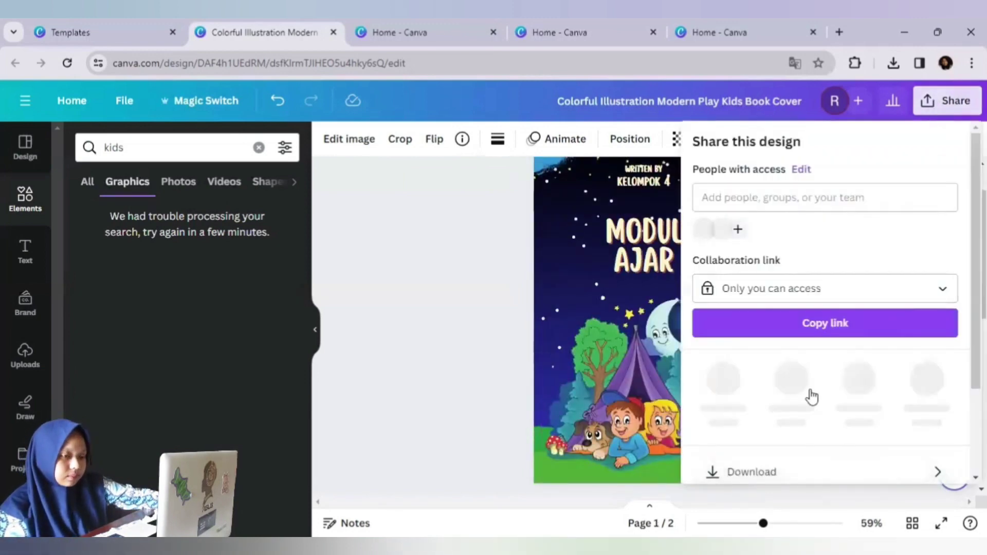
{"action": "left_click", "coordinate": [783, 471]}
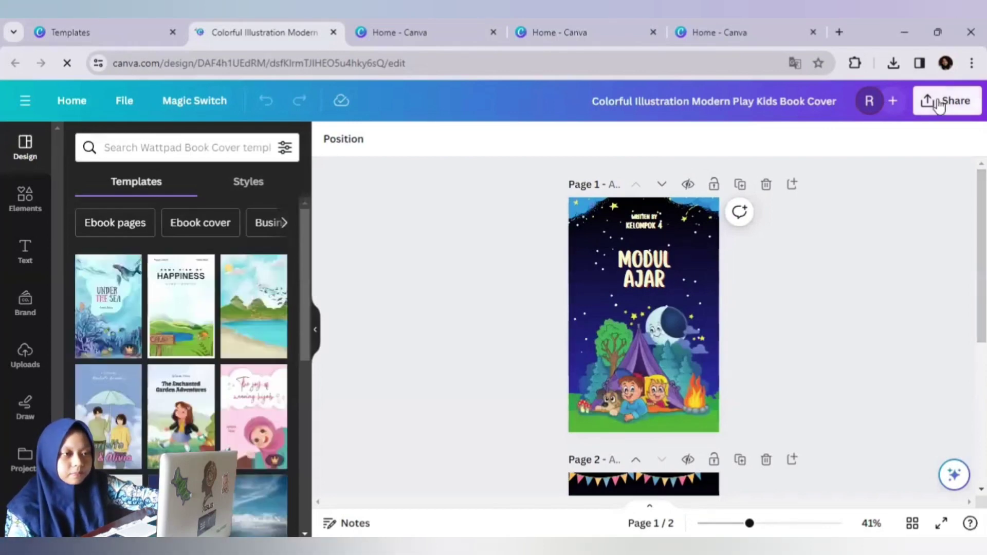
{"action": "left_click", "coordinate": [936, 99]}
{"action": "left_click", "coordinate": [775, 459]}
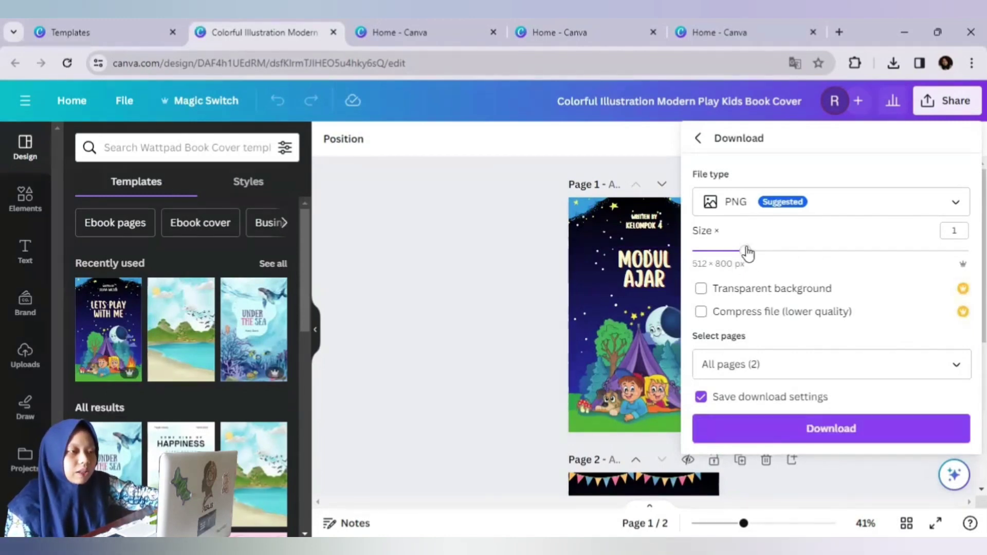
{"action": "left_click_drag", "start_coordinate": [747, 252], "coordinate": [969, 251]}
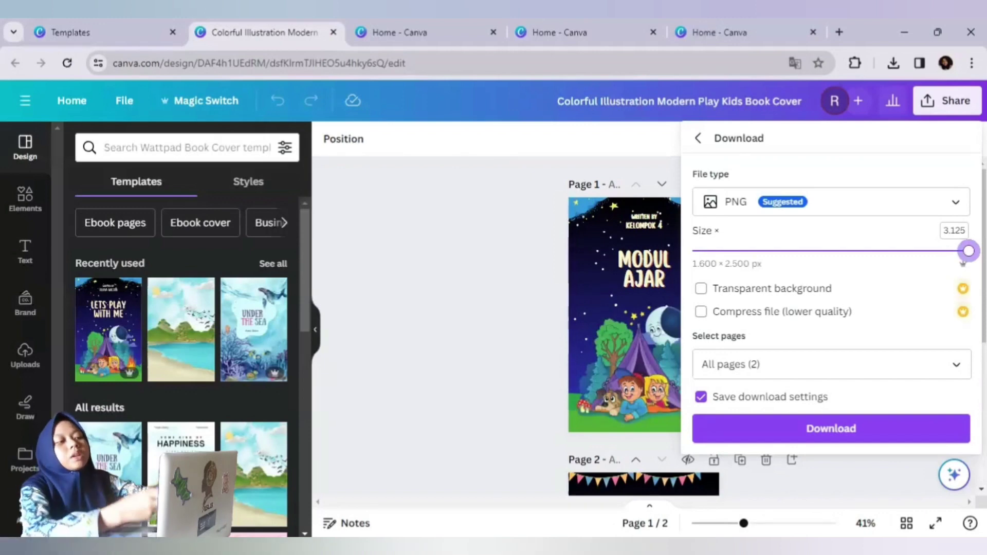
{"action": "left_click", "coordinate": [920, 421]}
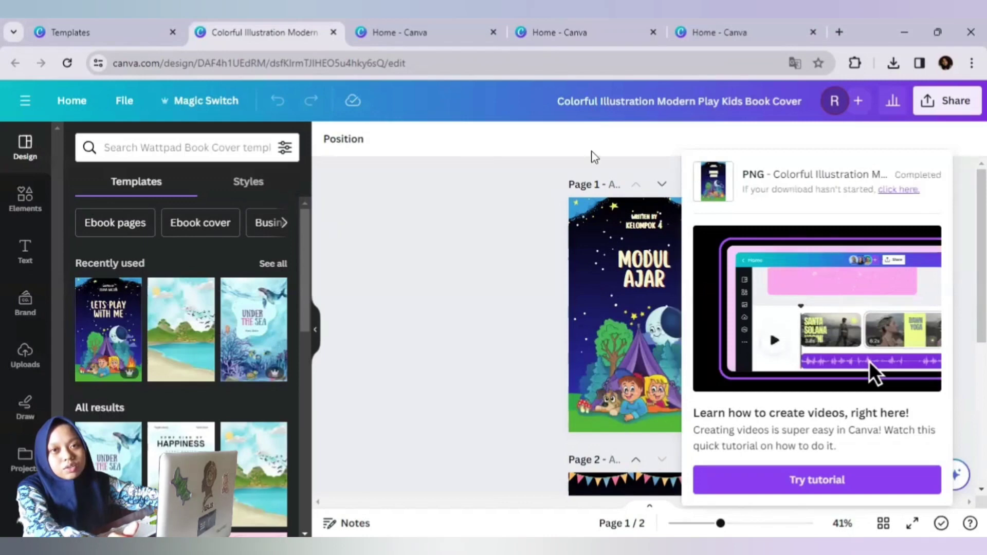
{"action": "left_click", "coordinate": [580, 203]}
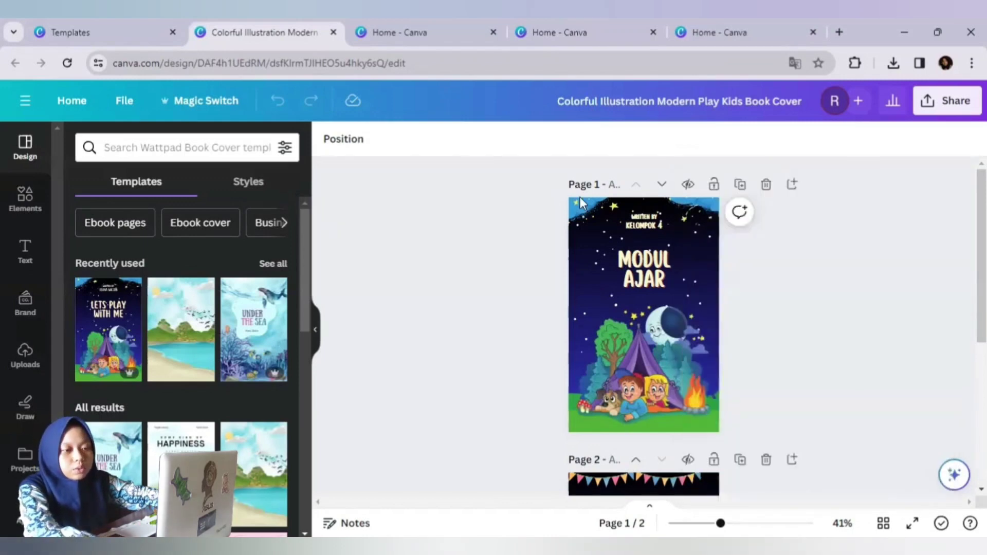
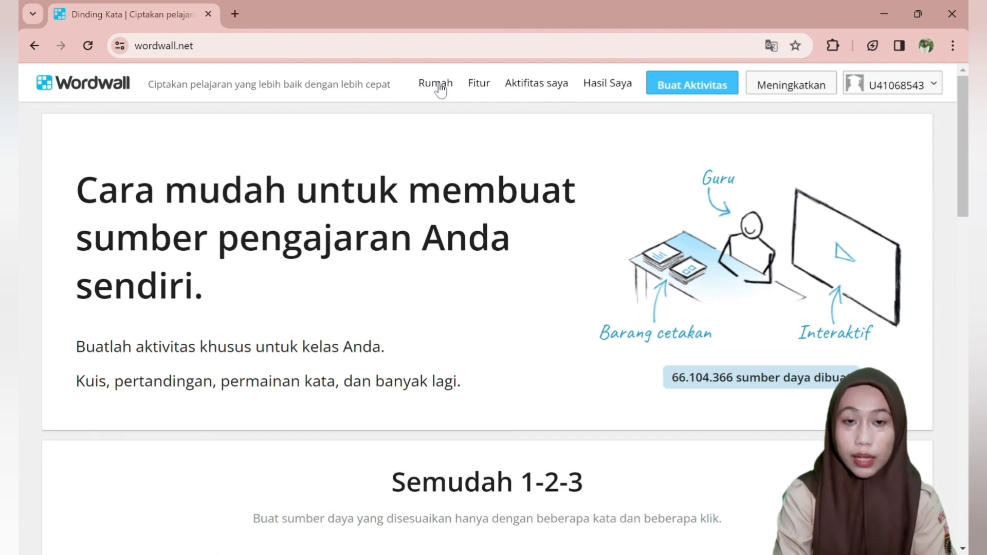
Switch to Wordwall and look over its home page (Rumah) and its features page (Fitur).
{"action": "left_click", "coordinate": [208, 51]}
{"action": "left_click", "coordinate": [274, 128]}
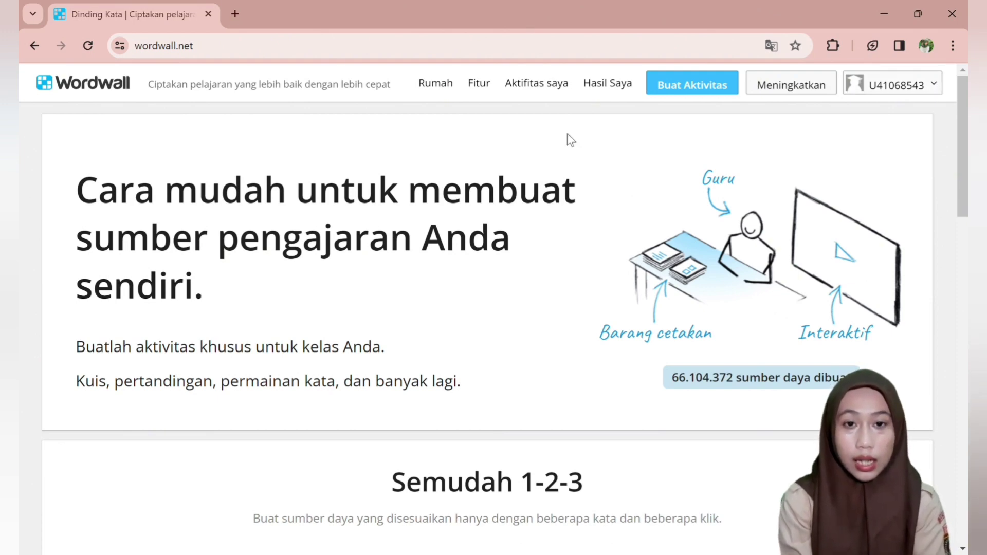
{"action": "left_click", "coordinate": [445, 92]}
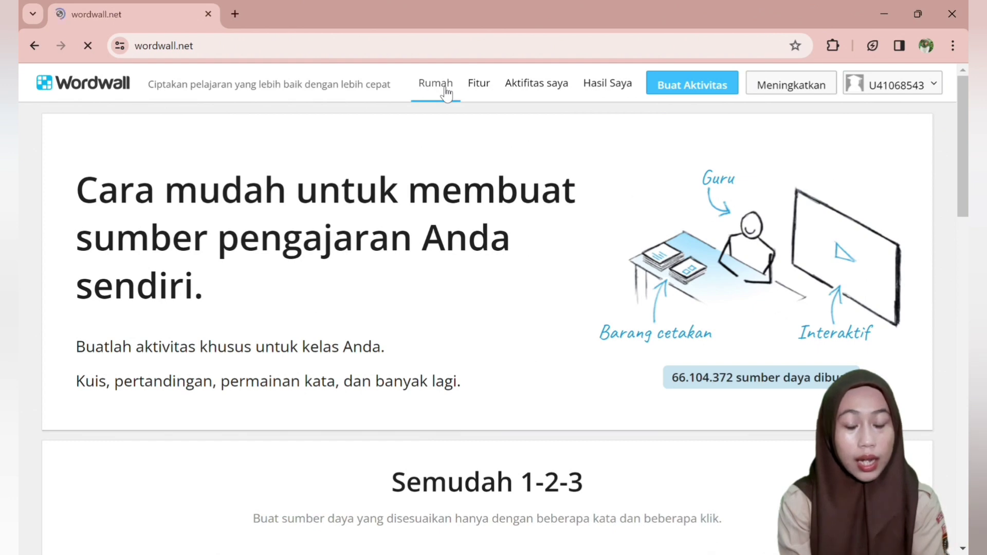
{"action": "scroll", "coordinate": [958, 92], "scroll_direction": "down", "scroll_amount": 2}
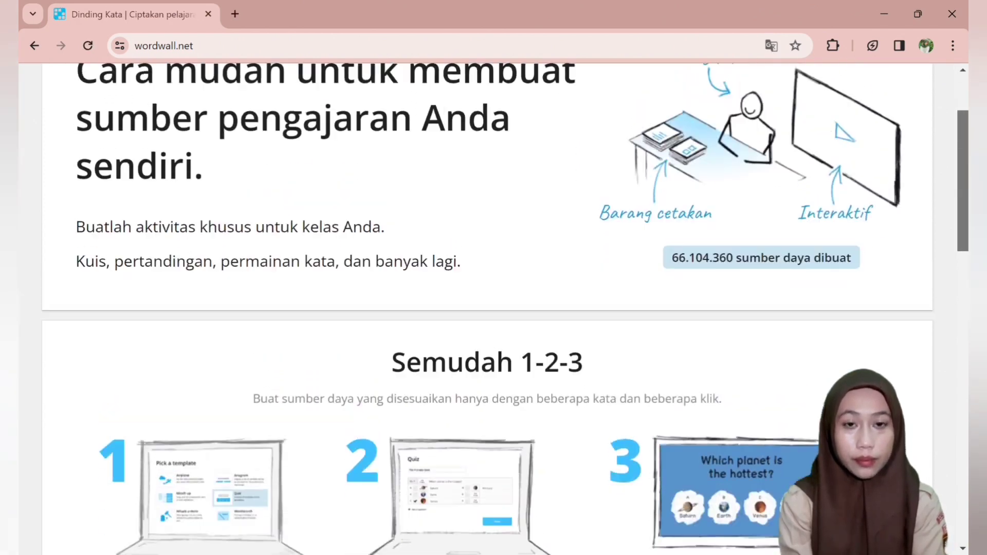
{"action": "scroll", "coordinate": [960, 67], "scroll_direction": "up", "scroll_amount": 2}
{"action": "left_click", "coordinate": [473, 87]}
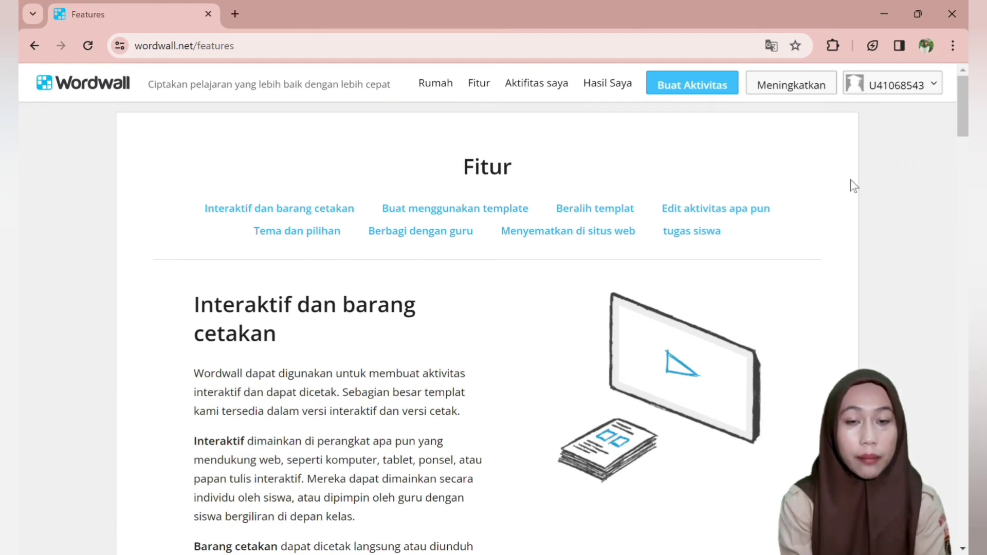
{"action": "scroll", "coordinate": [962, 106], "scroll_direction": "down", "scroll_amount": 2}
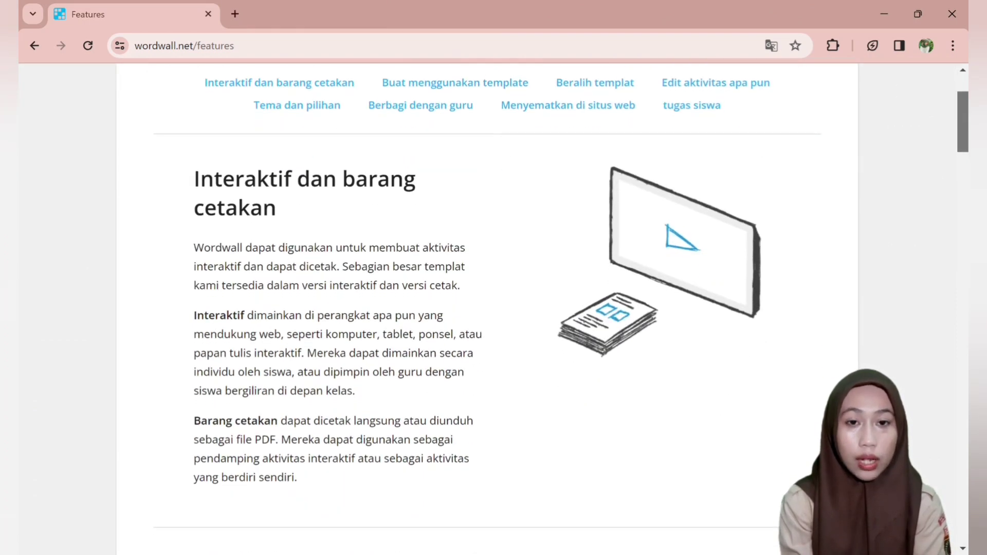
{"action": "scroll", "coordinate": [965, 68], "scroll_direction": "up", "scroll_amount": 2}
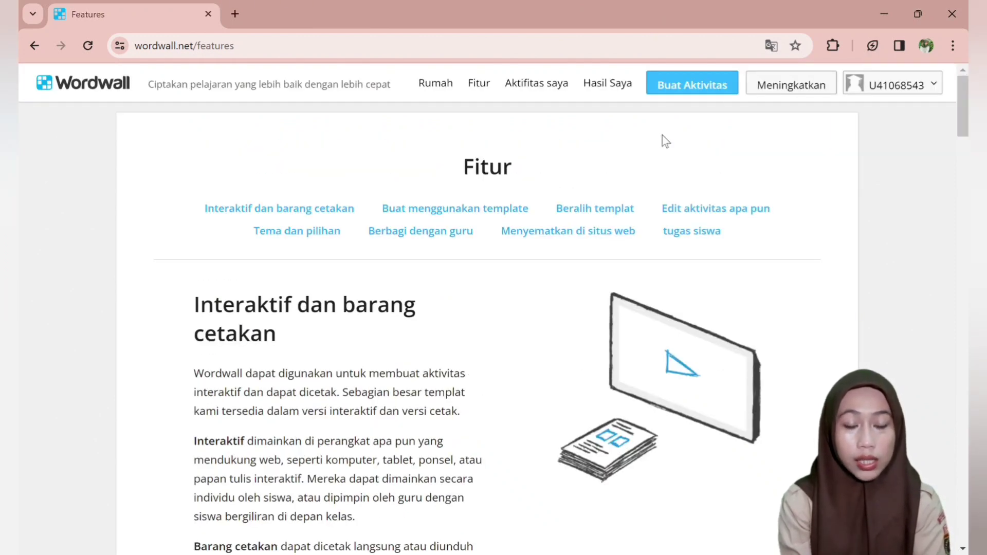
Start a new Wordwall activity from the "Tidak campur aduk" template.
{"action": "left_click", "coordinate": [712, 91]}
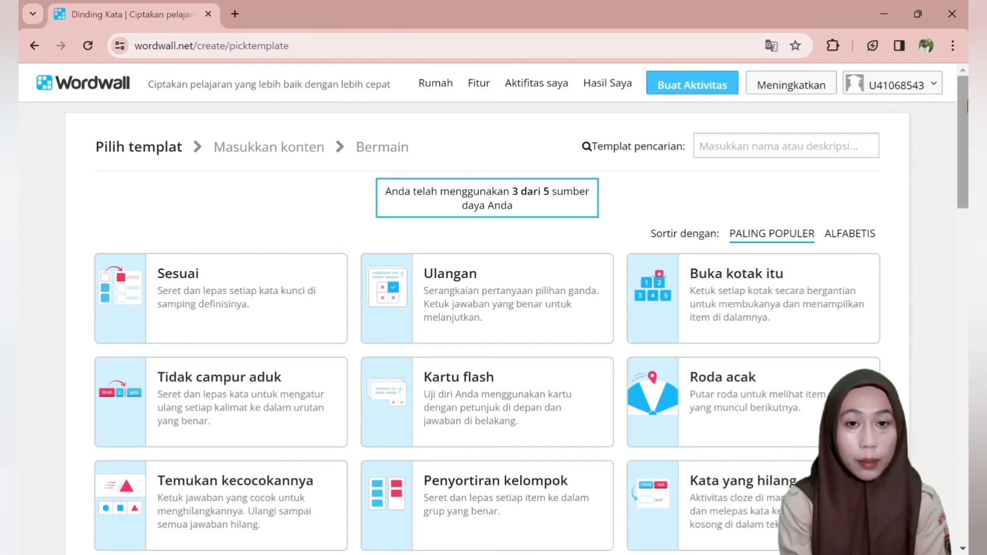
{"action": "scroll", "coordinate": [967, 106], "scroll_direction": "down", "scroll_amount": 7}
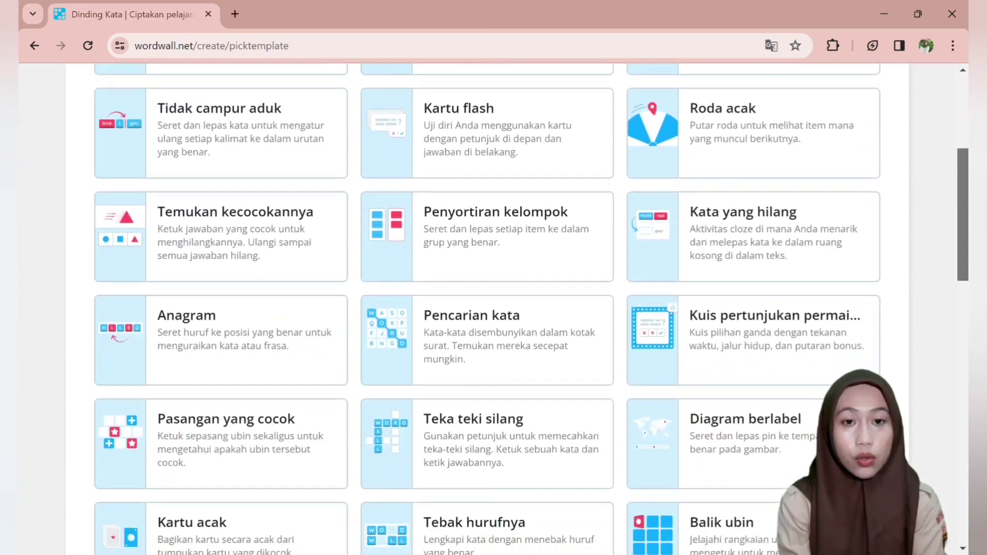
{"action": "scroll", "coordinate": [487, 309], "scroll_direction": "up", "scroll_amount": 7}
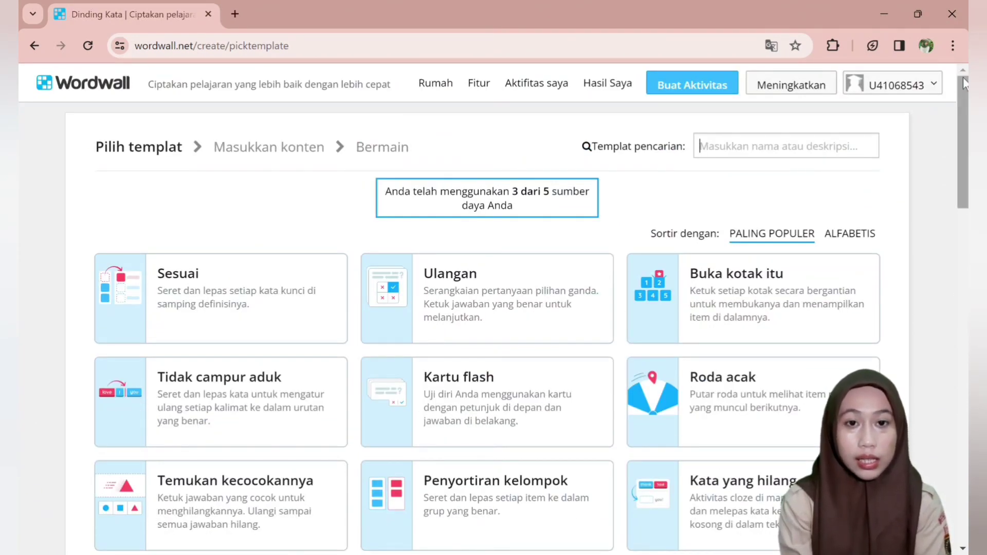
{"action": "left_click_drag", "start_coordinate": [967, 114], "coordinate": [966, 152]}
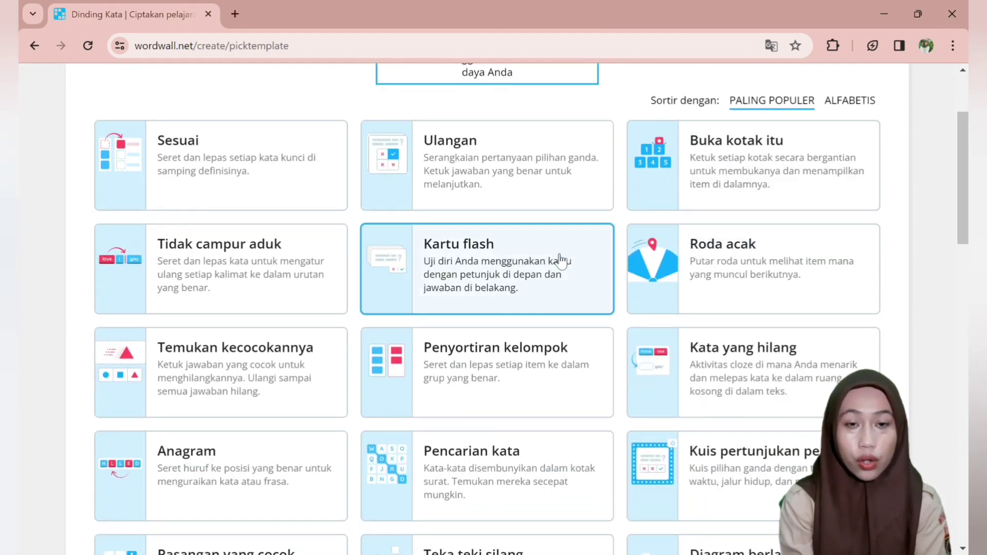
{"action": "left_click", "coordinate": [306, 301]}
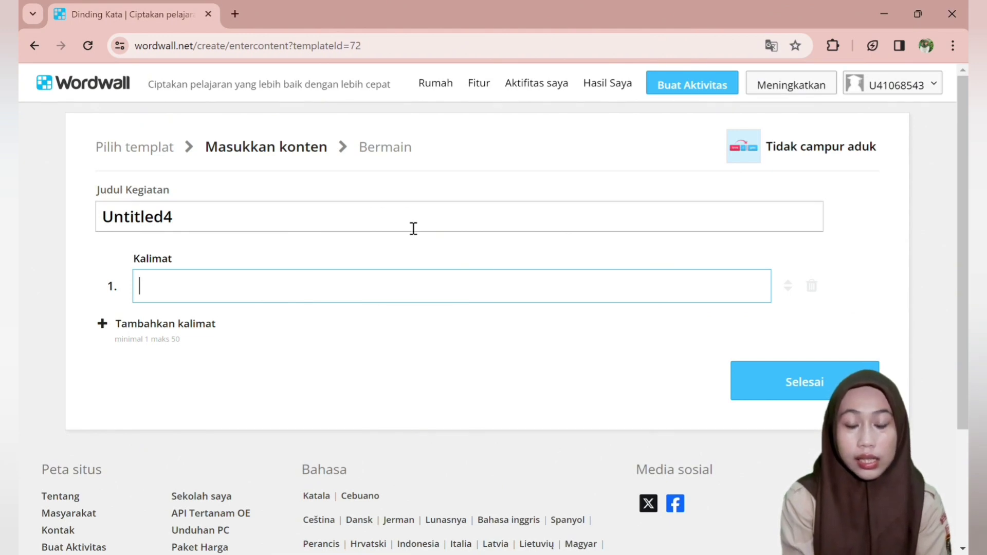
Title the activity "Susun Kata Menjadi Kalimat Yang Benar" and enter "Ibu memasak ayam goreng di dapur" as the first sentence.
{"action": "left_click", "coordinate": [255, 215]}
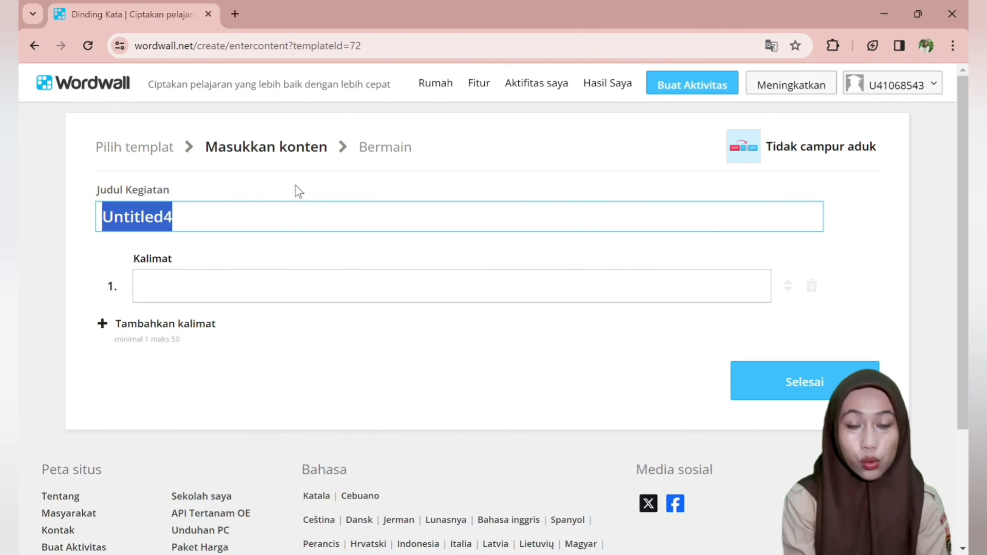
{"action": "type", "text": "Susun "}
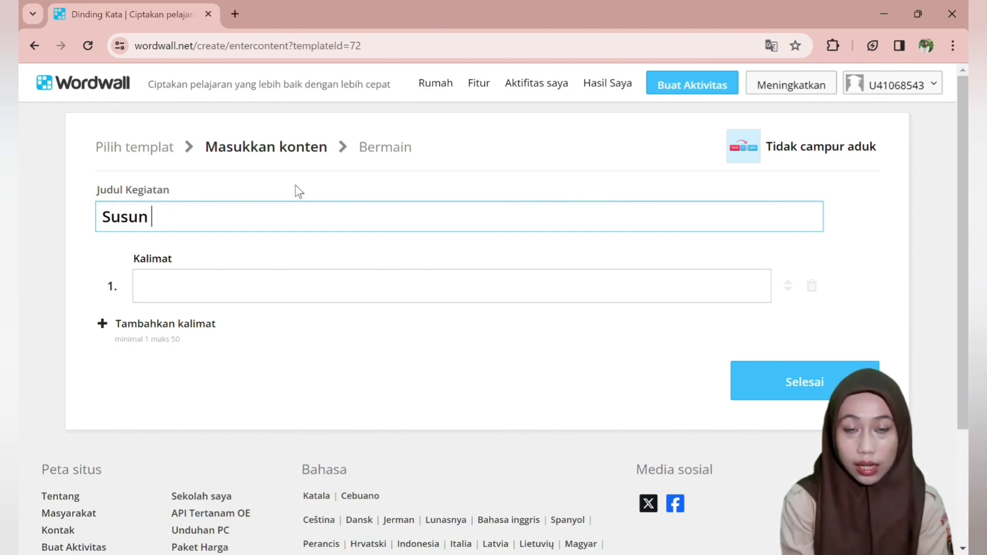
{"action": "type", "text": "Kata Menjadi K"}
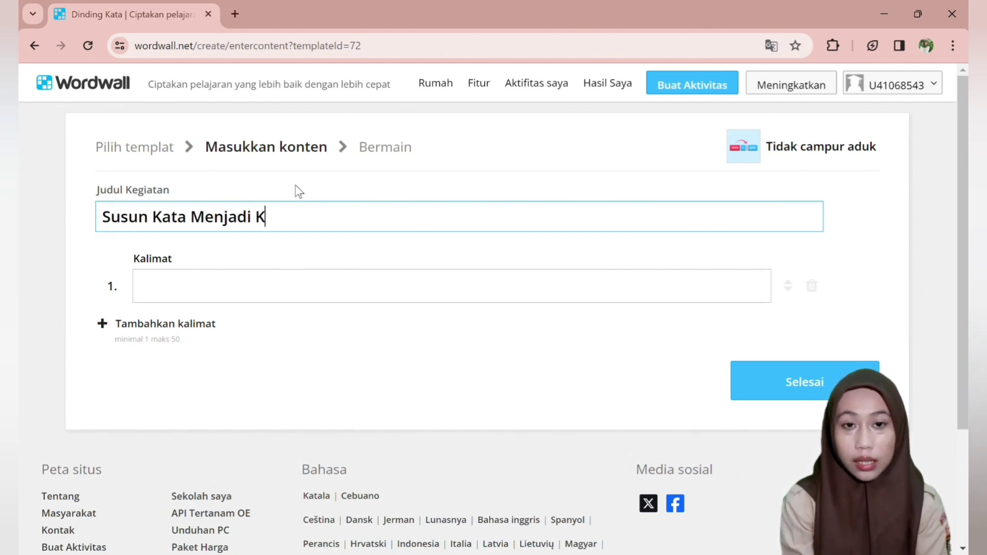
{"action": "type", "text": "alimat Yang Benar"}
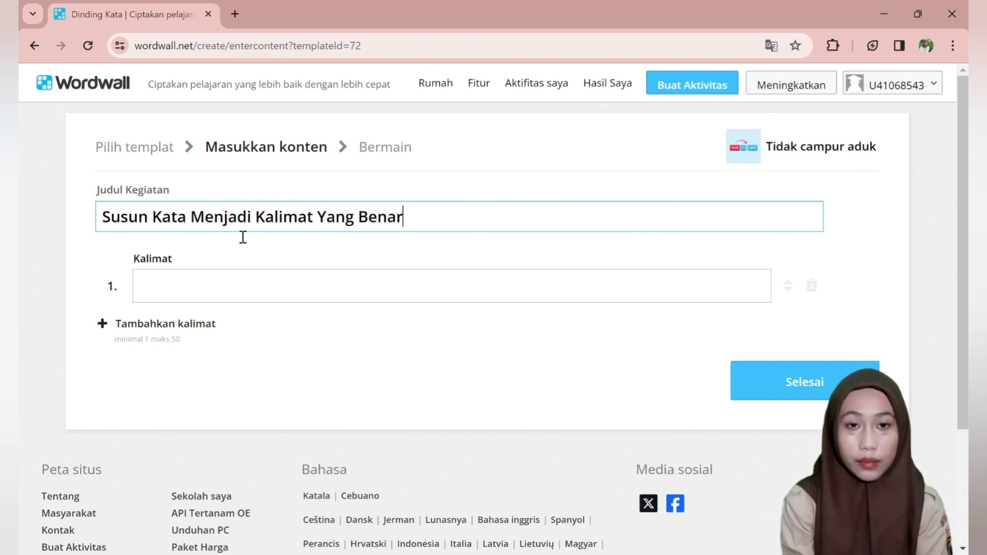
{"action": "left_click", "coordinate": [222, 292]}
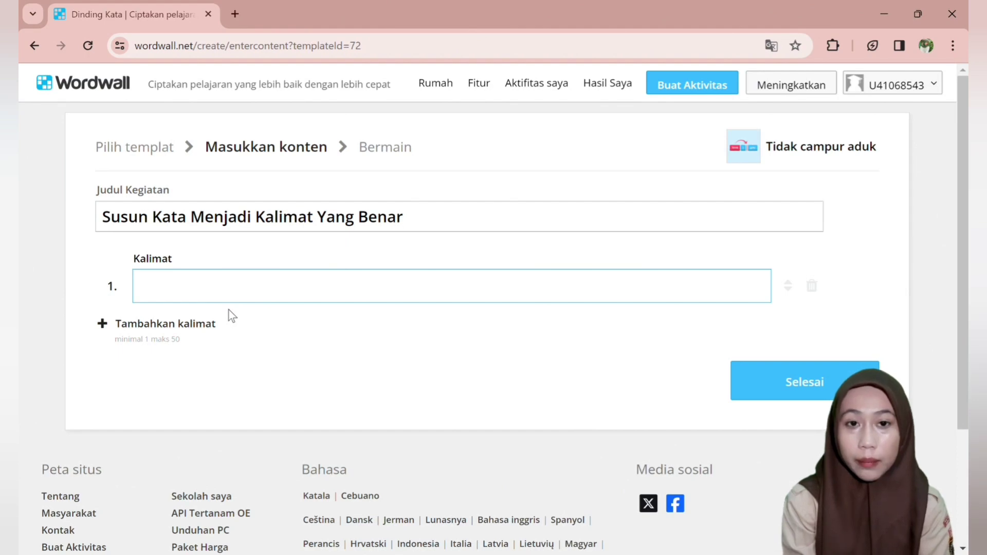
{"action": "type", "text": "Ibu memasak ayam goreng di dapur"}
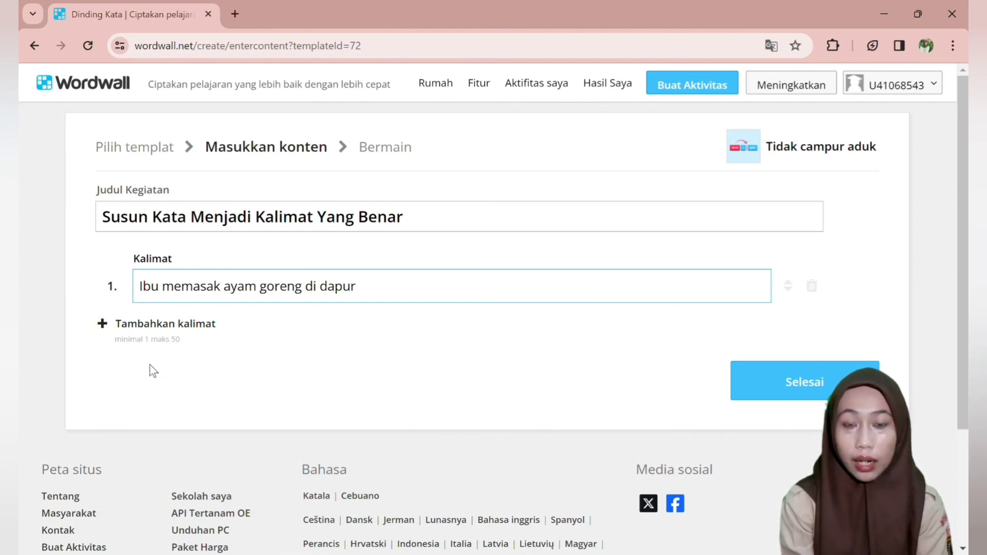
Add a second sentence made of a girl's name followed by "membeli sayur di pasar".
{"action": "left_click", "coordinate": [195, 325]}
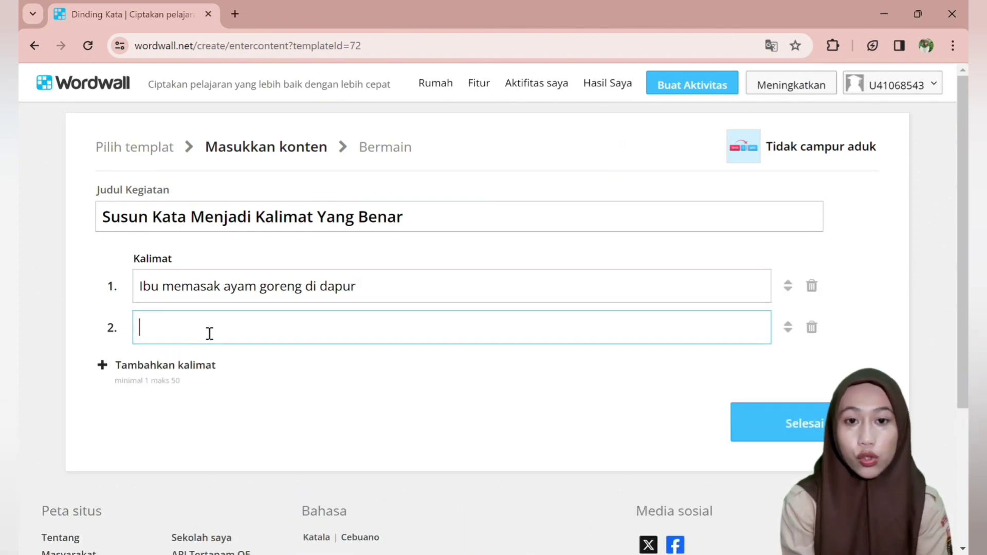
{"action": "type", "text": "Syahla m"}
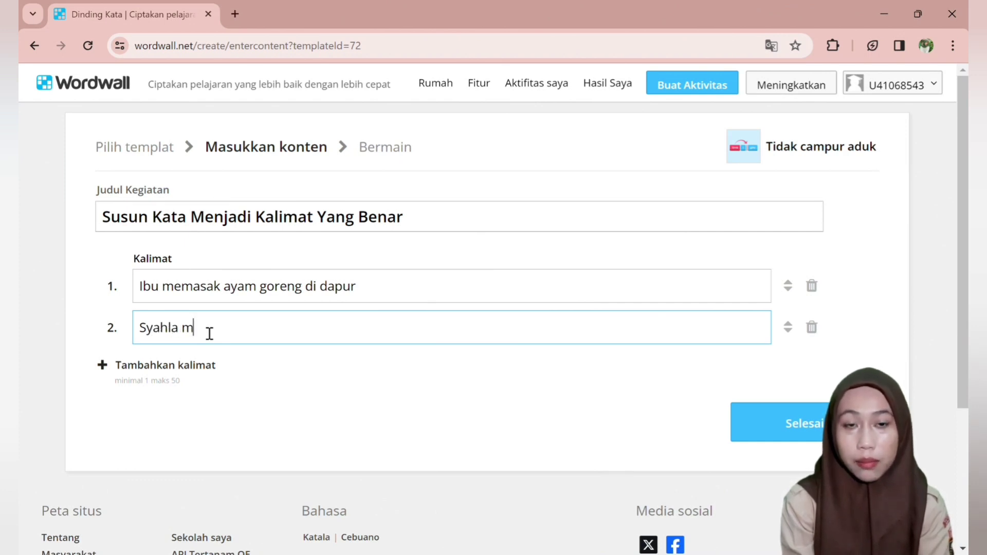
{"action": "type", "text": "embeli sayur di pa"}
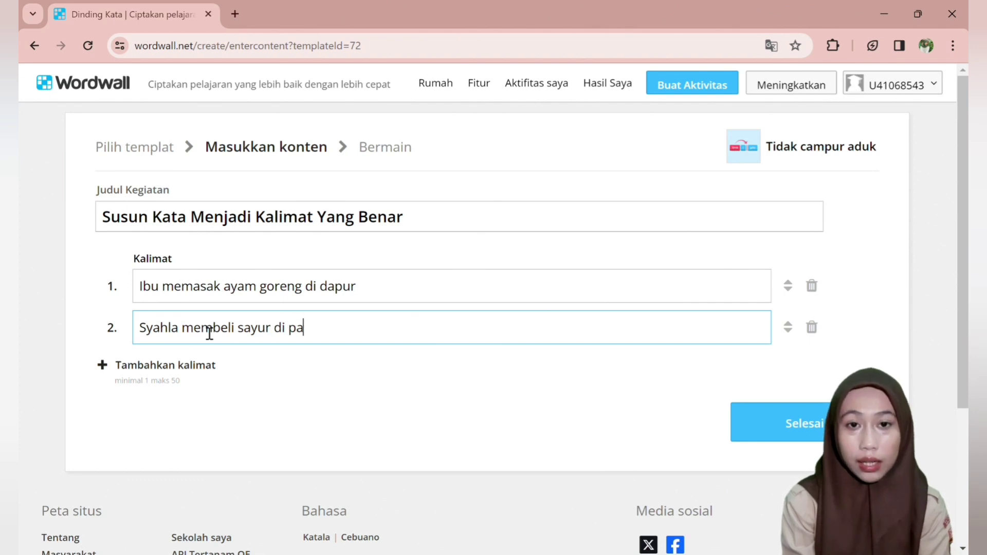
{"action": "type", "text": "sar"}
Add a third sentence made of a girl's name followed by "menari jaipong di panggung" and finish the activity.
{"action": "left_click", "coordinate": [172, 366]}
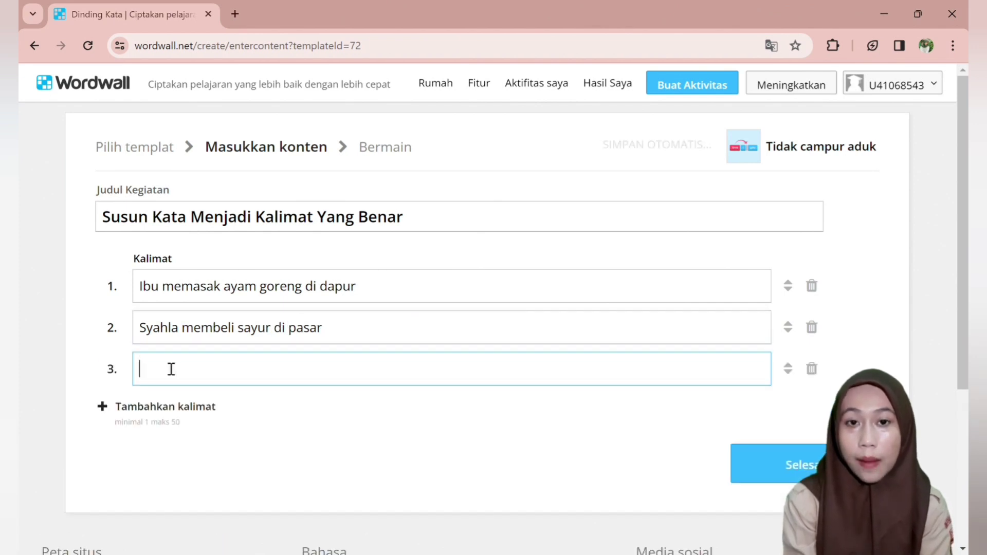
{"action": "type", "text": "Ma"}
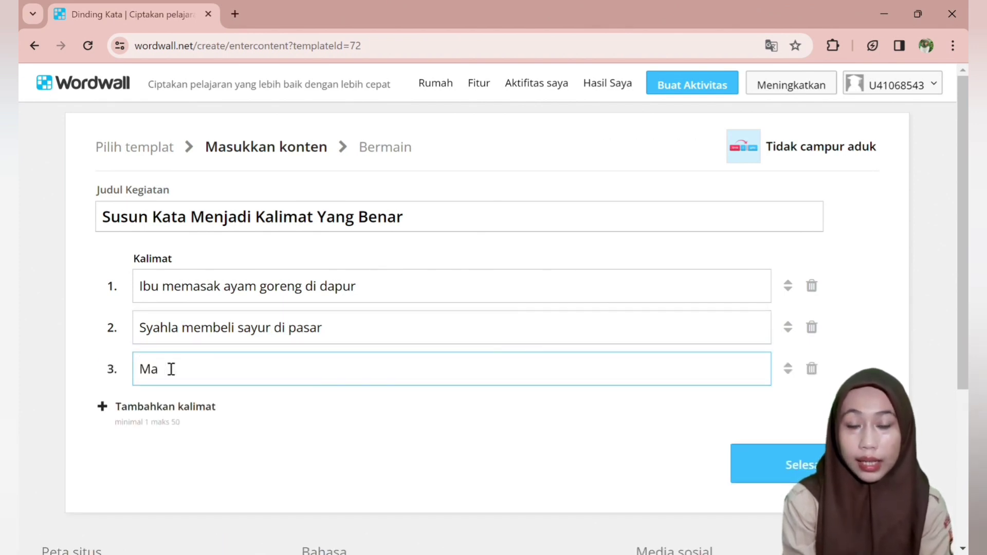
{"action": "type", "text": "reta menari jaip"}
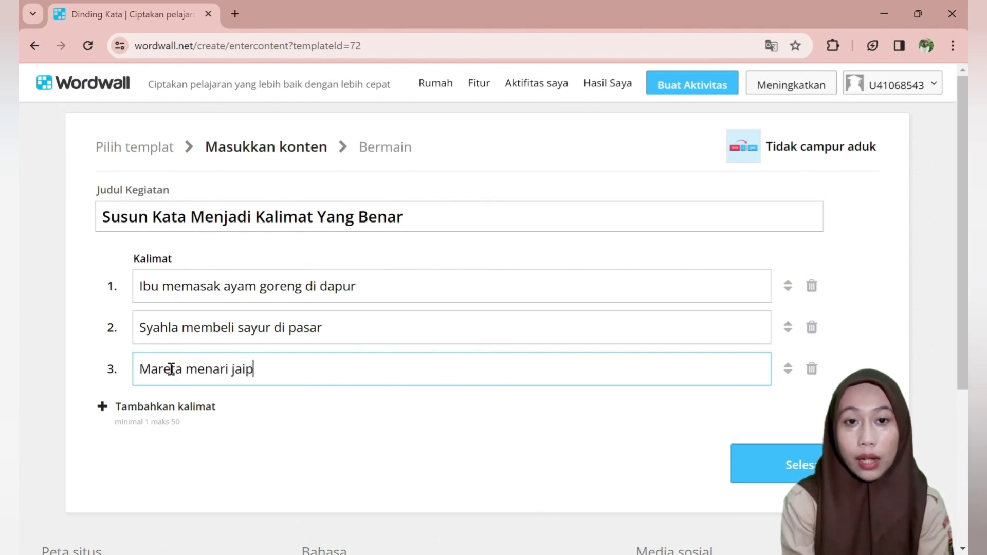
{"action": "type", "text": "ong di panggung"}
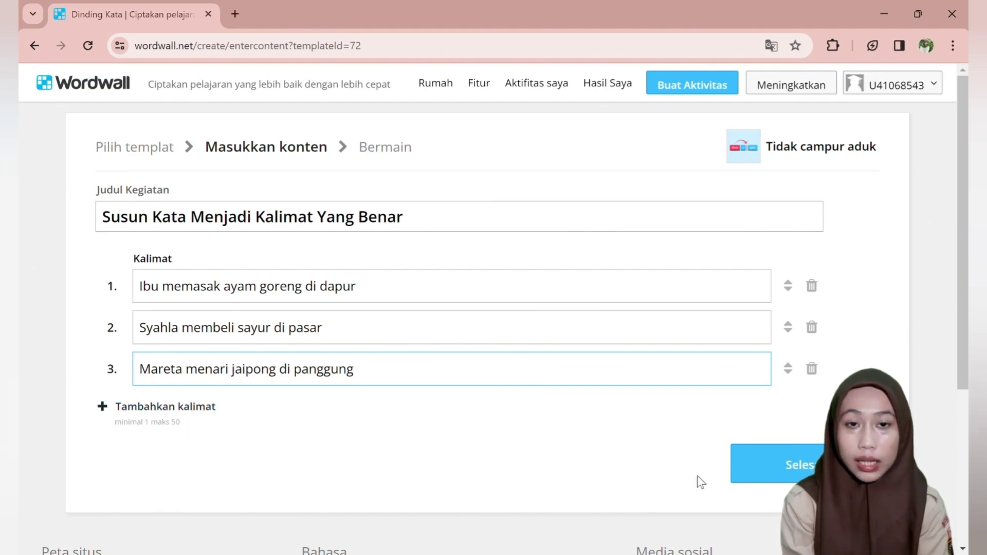
{"action": "left_click", "coordinate": [784, 476]}
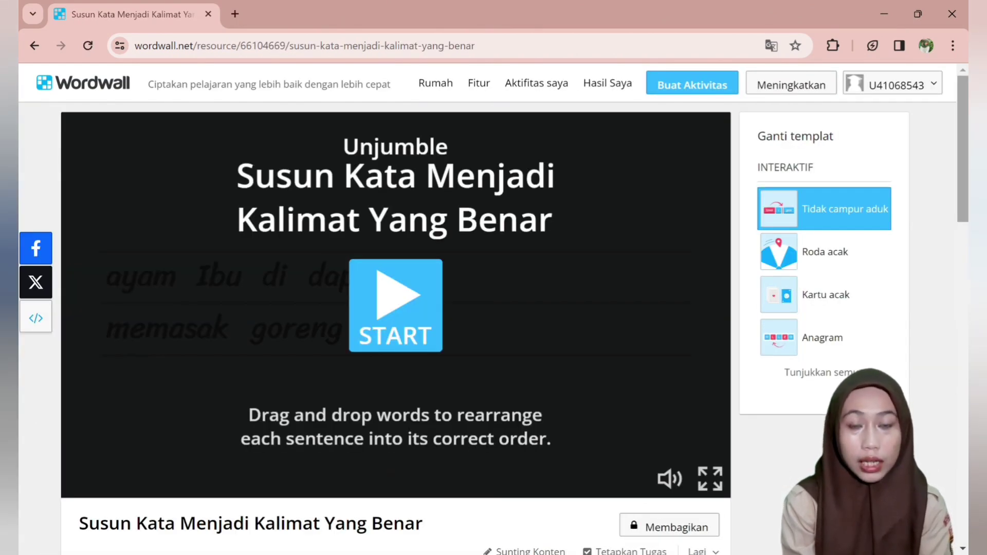
Apply the "Di bawah air" theme to the activity and start the game.
{"action": "scroll", "coordinate": [778, 468], "scroll_direction": "down", "scroll_amount": 1}
{"action": "scroll", "coordinate": [460, 399], "scroll_direction": "down", "scroll_amount": 3}
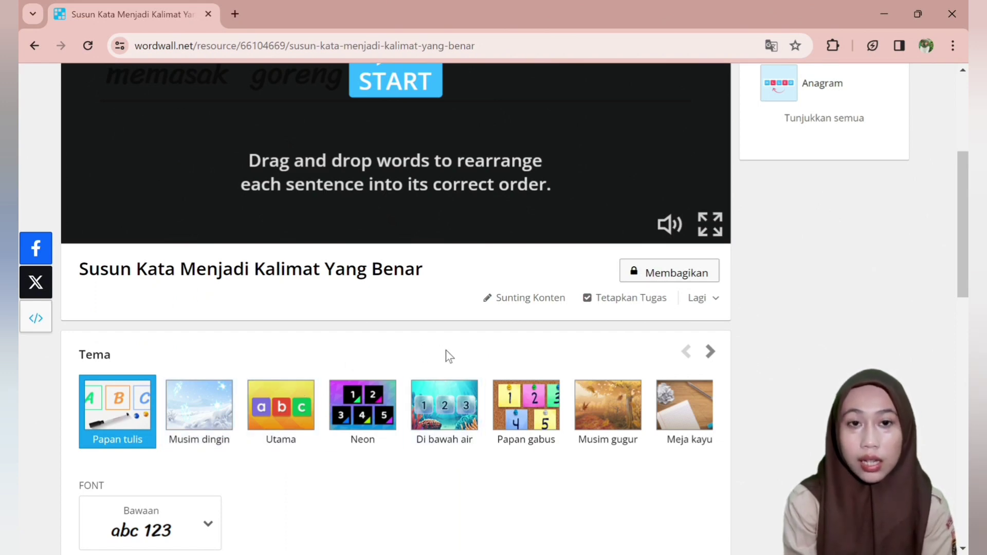
{"action": "left_click", "coordinate": [465, 409]}
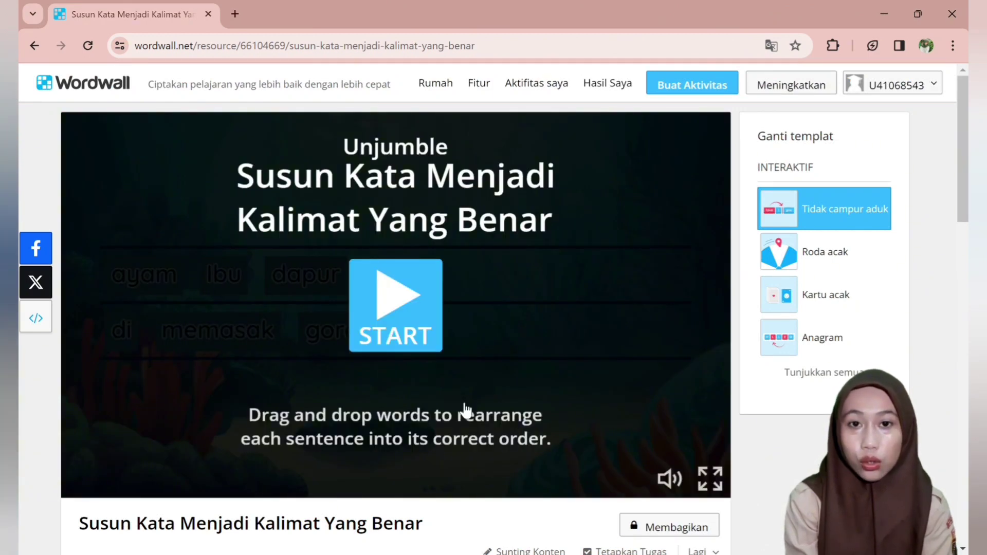
{"action": "left_click", "coordinate": [412, 305]}
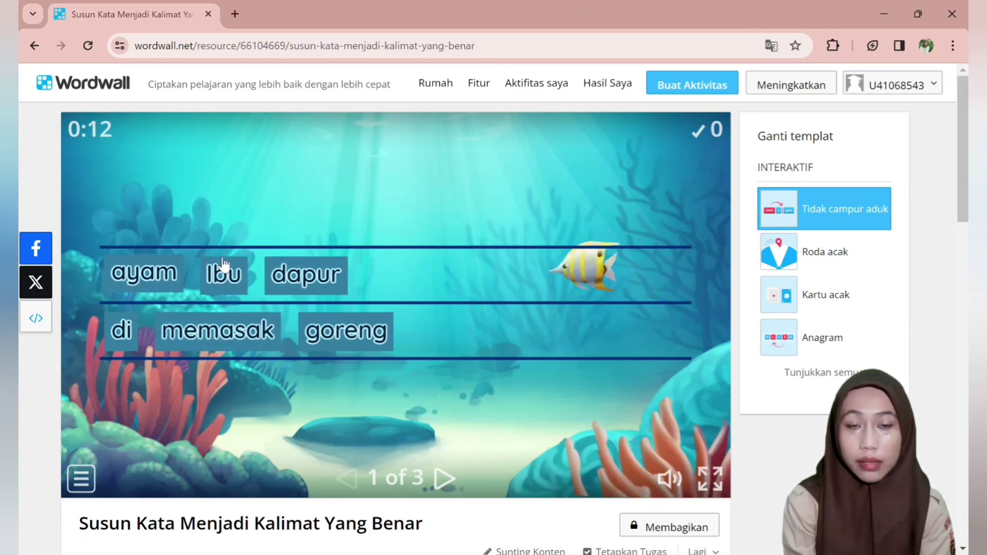
Arrange the shuffled words in the first game question into "Ibu memasak ayam goreng di dapur".
{"action": "left_click_drag", "start_coordinate": [230, 279], "coordinate": [119, 284]}
{"action": "left_click_drag", "start_coordinate": [200, 325], "coordinate": [227, 275]}
{"action": "left_click_drag", "start_coordinate": [290, 337], "coordinate": [146, 341]}
{"action": "left_click_drag", "start_coordinate": [337, 331], "coordinate": [227, 339]}
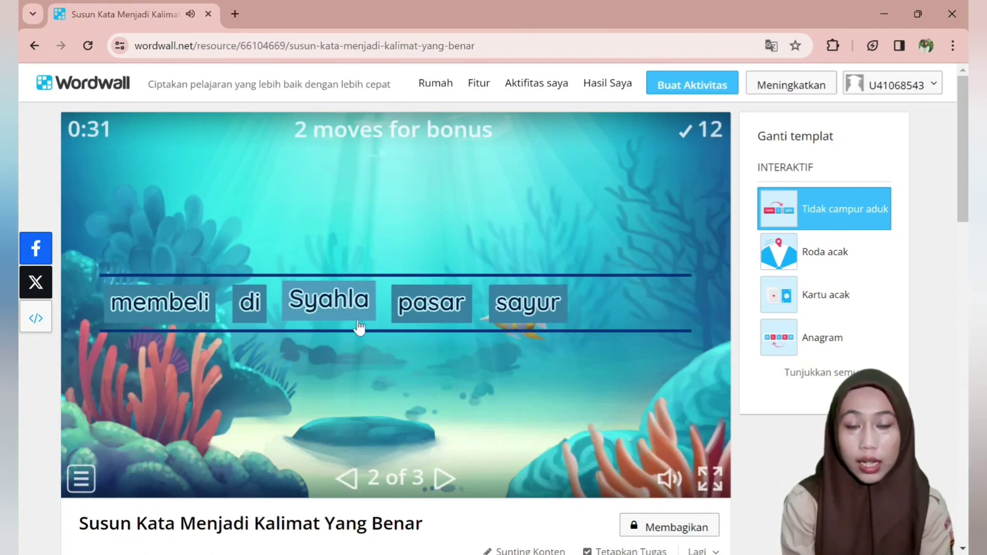
Order the words of the remaining two questions into the girl's name plus "membeli sayur di pasar" and the girl's name plus "menari jaipong di panggung".
{"action": "left_click_drag", "start_coordinate": [334, 308], "coordinate": [144, 308]}
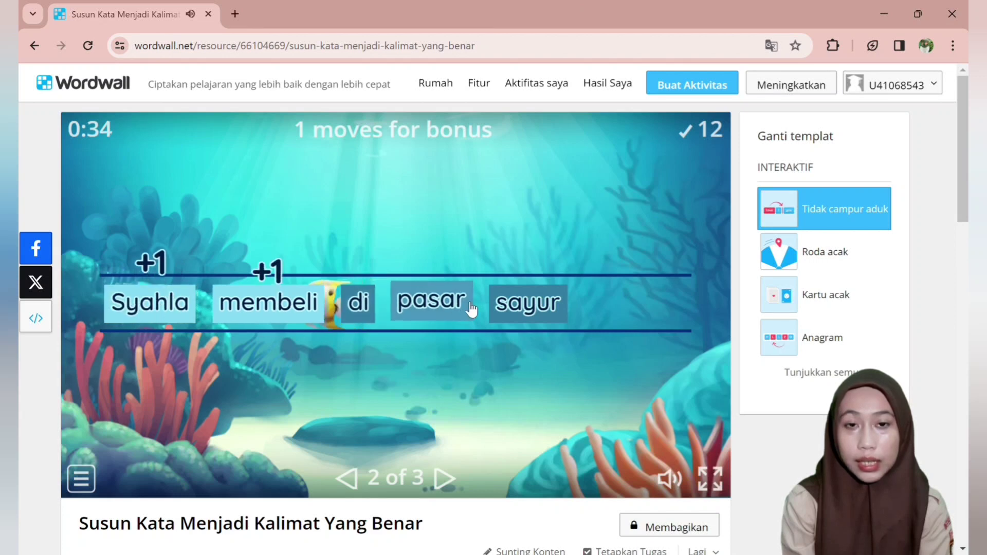
{"action": "left_click_drag", "start_coordinate": [506, 313], "coordinate": [360, 310]}
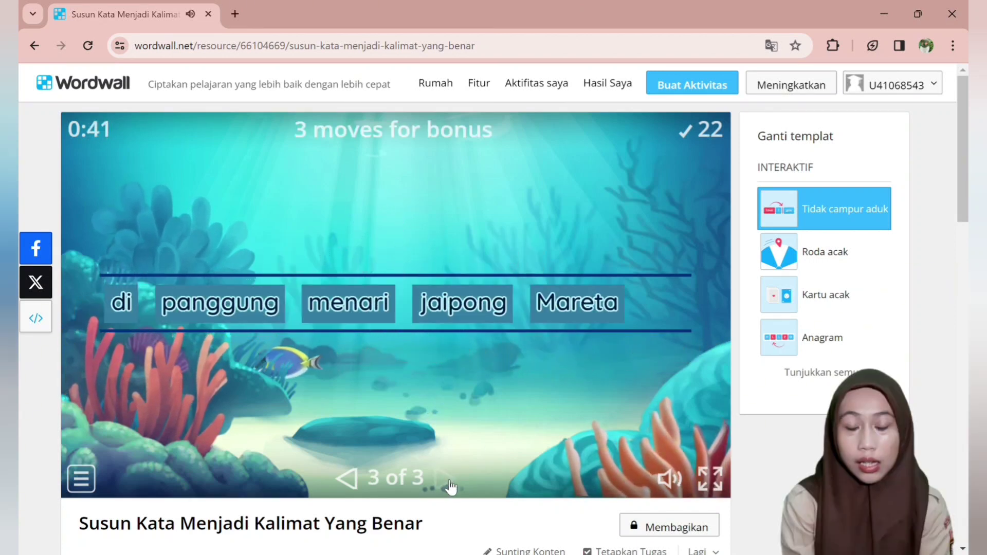
{"action": "left_click_drag", "start_coordinate": [600, 316], "coordinate": [75, 316]}
{"action": "left_click_drag", "start_coordinate": [468, 303], "coordinate": [242, 306]}
{"action": "left_click_drag", "start_coordinate": [591, 310], "coordinate": [360, 311]}
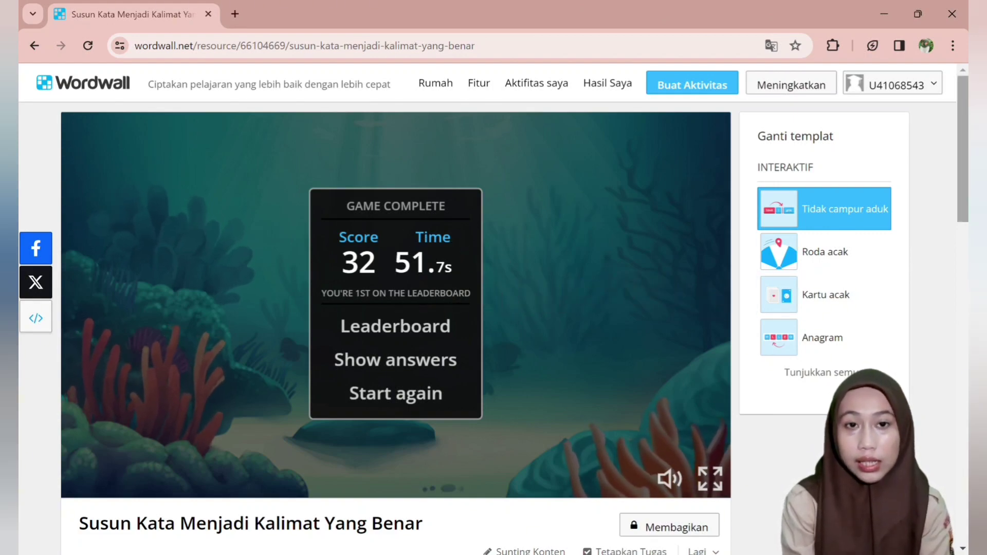
Start sharing the activity and tag it with Sekolah Dasar, Kelas 2, Usia 6-9 and Bahasa Indonesia.
{"action": "scroll", "coordinate": [754, 298], "scroll_direction": "down", "scroll_amount": 3}
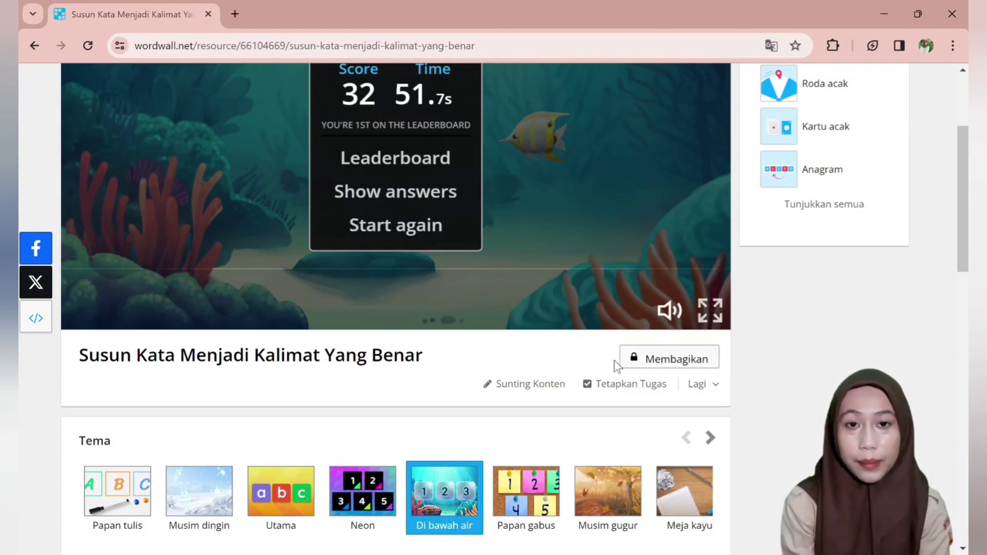
{"action": "left_click", "coordinate": [670, 360]}
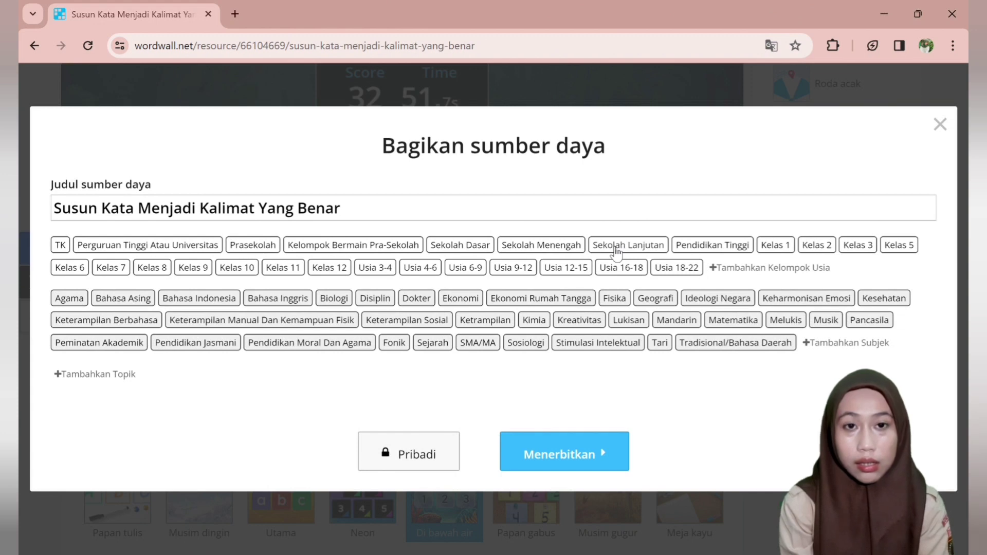
{"action": "left_click", "coordinate": [475, 247]}
{"action": "left_click", "coordinate": [824, 247]}
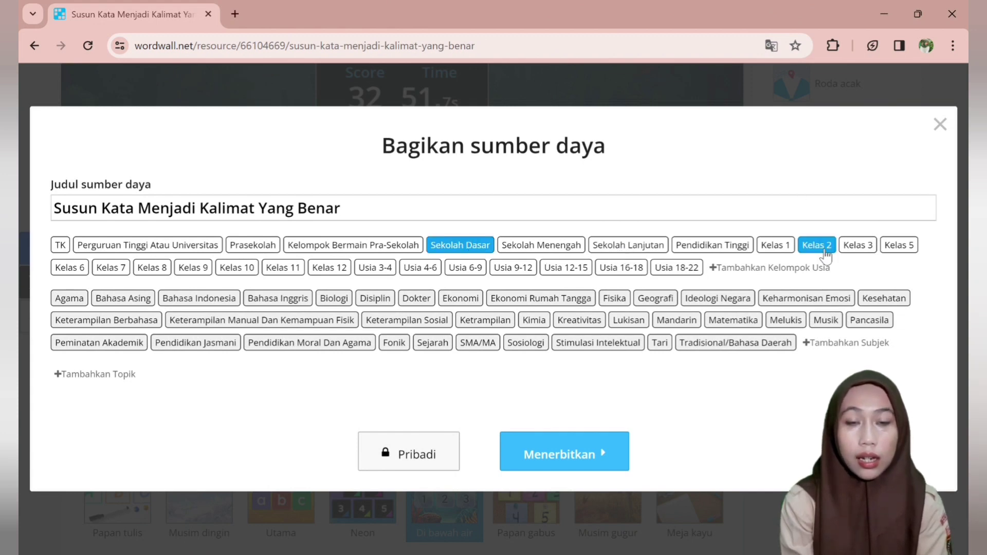
{"action": "left_click", "coordinate": [474, 274]}
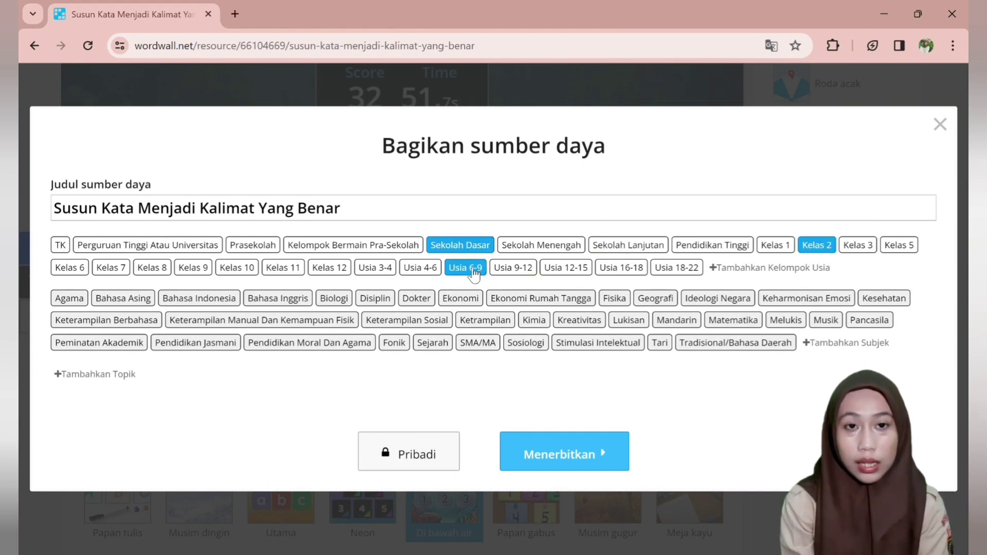
{"action": "left_click", "coordinate": [218, 304]}
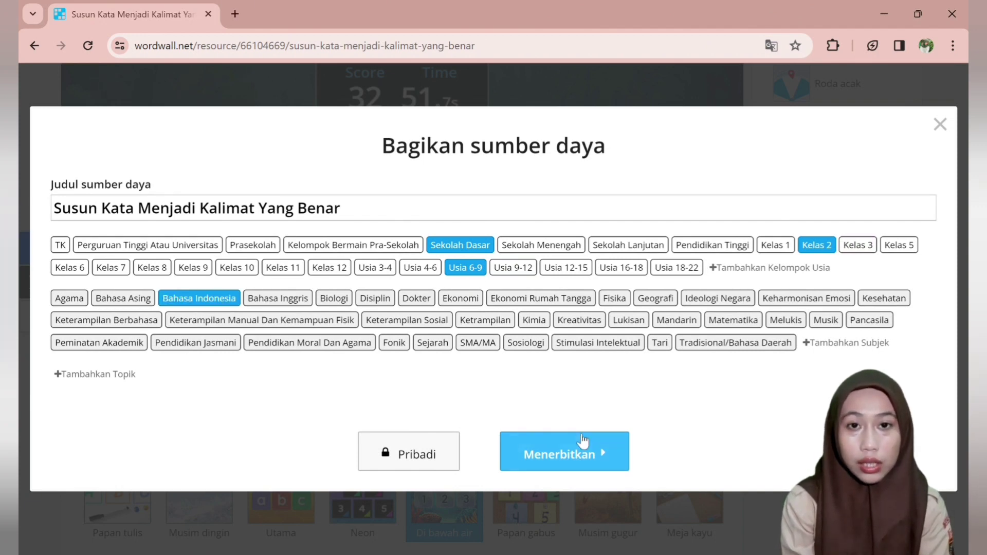
Publish the activity as a shared resource and return to its activity page.
{"action": "left_click", "coordinate": [566, 460]}
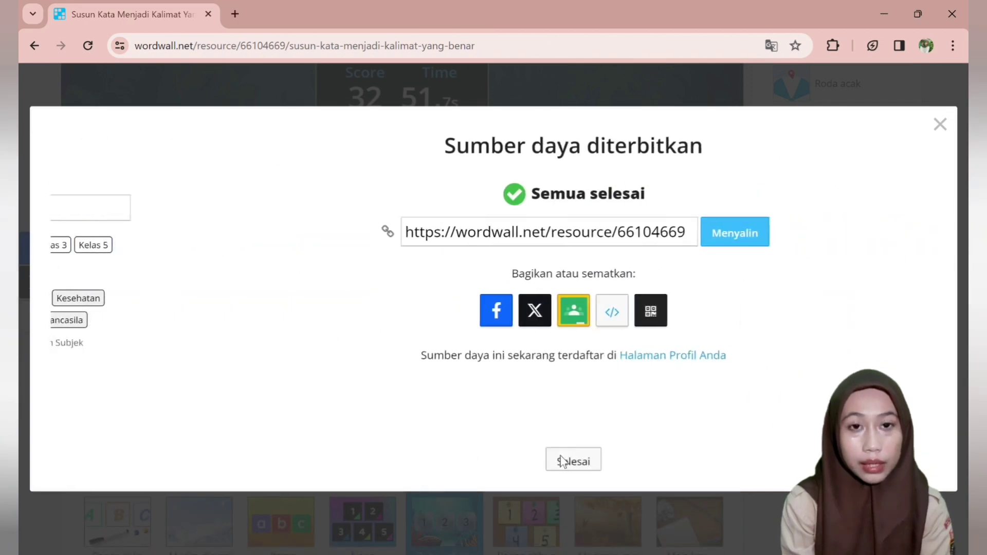
{"action": "left_click", "coordinate": [639, 250]}
{"action": "left_click", "coordinate": [494, 462]}
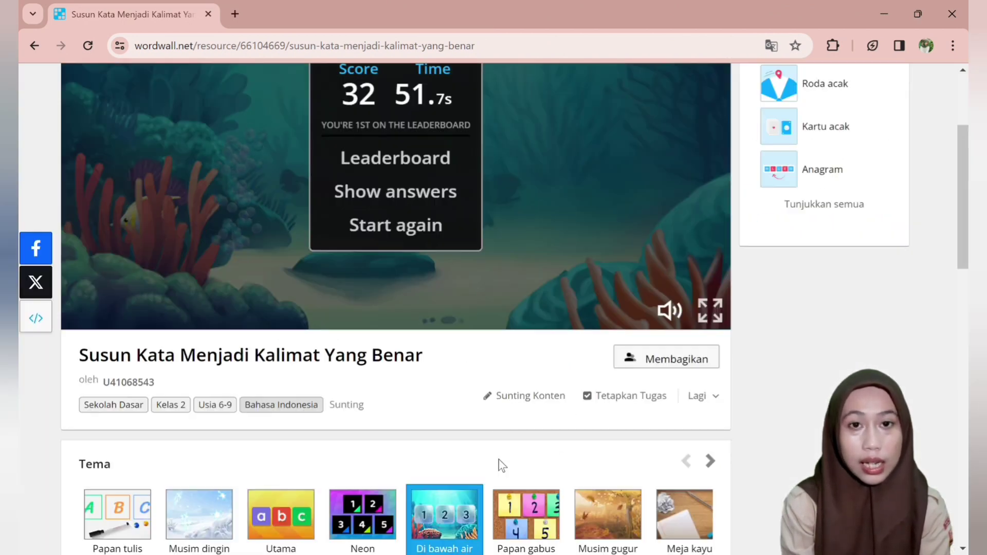
{"action": "scroll", "coordinate": [964, 90], "scroll_direction": "up", "scroll_amount": 3}
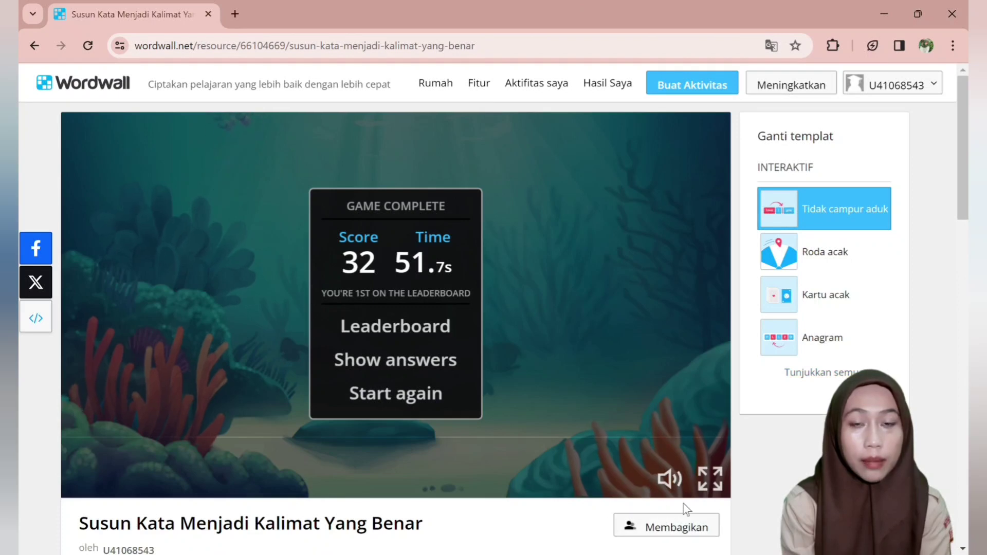